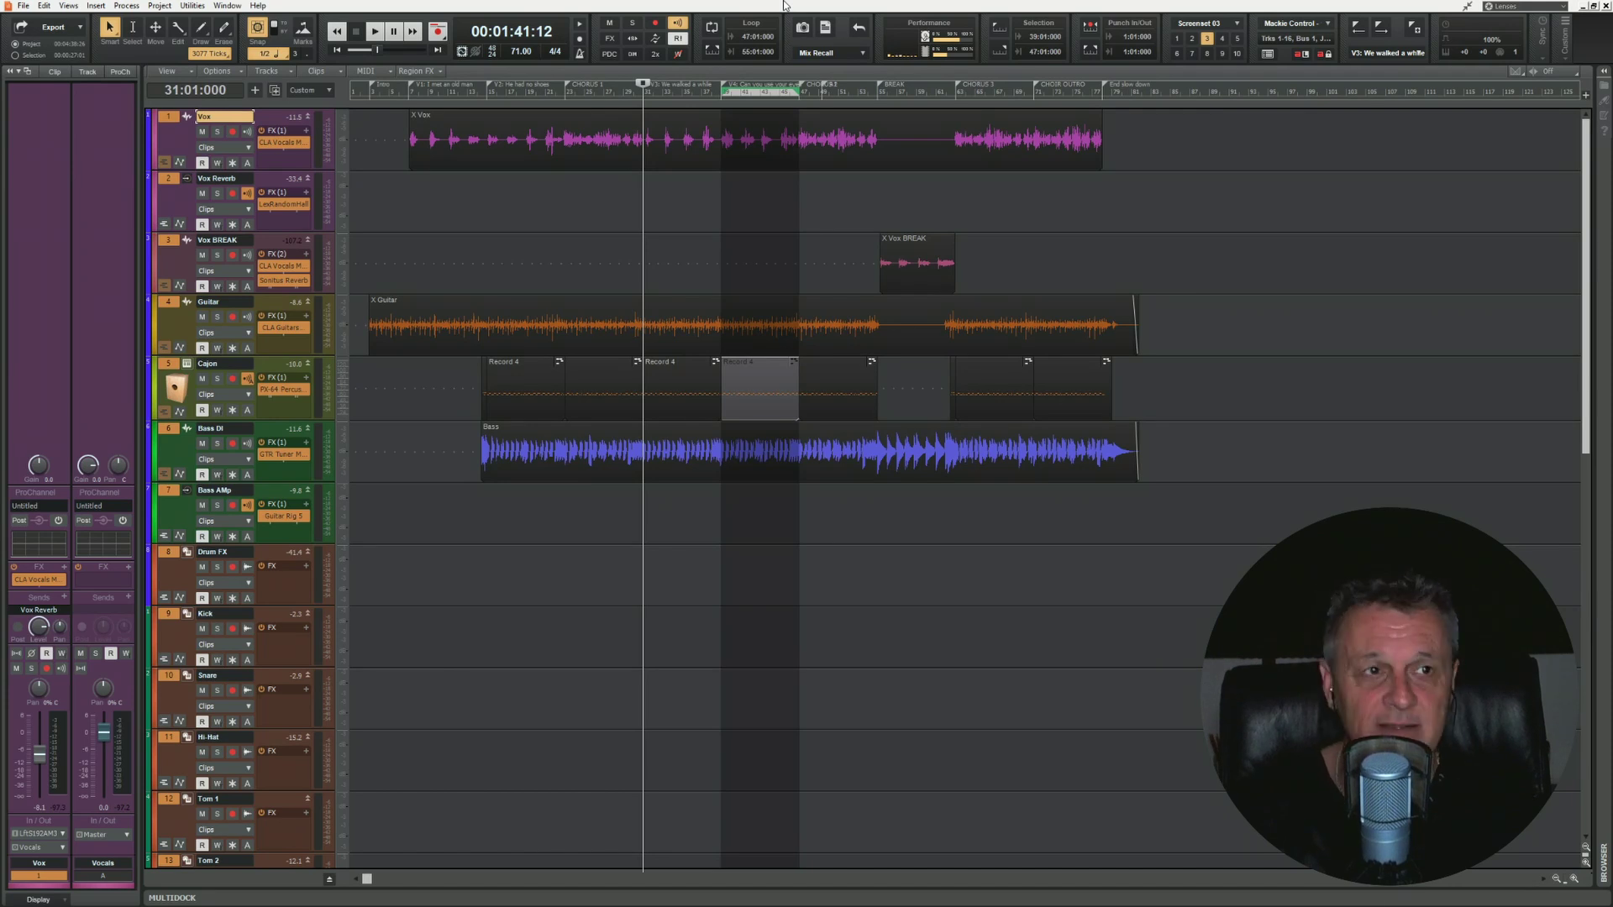
Step: Clear the time and clip selection and move the playhead to the end of the project
key("ctrl+shift+a")
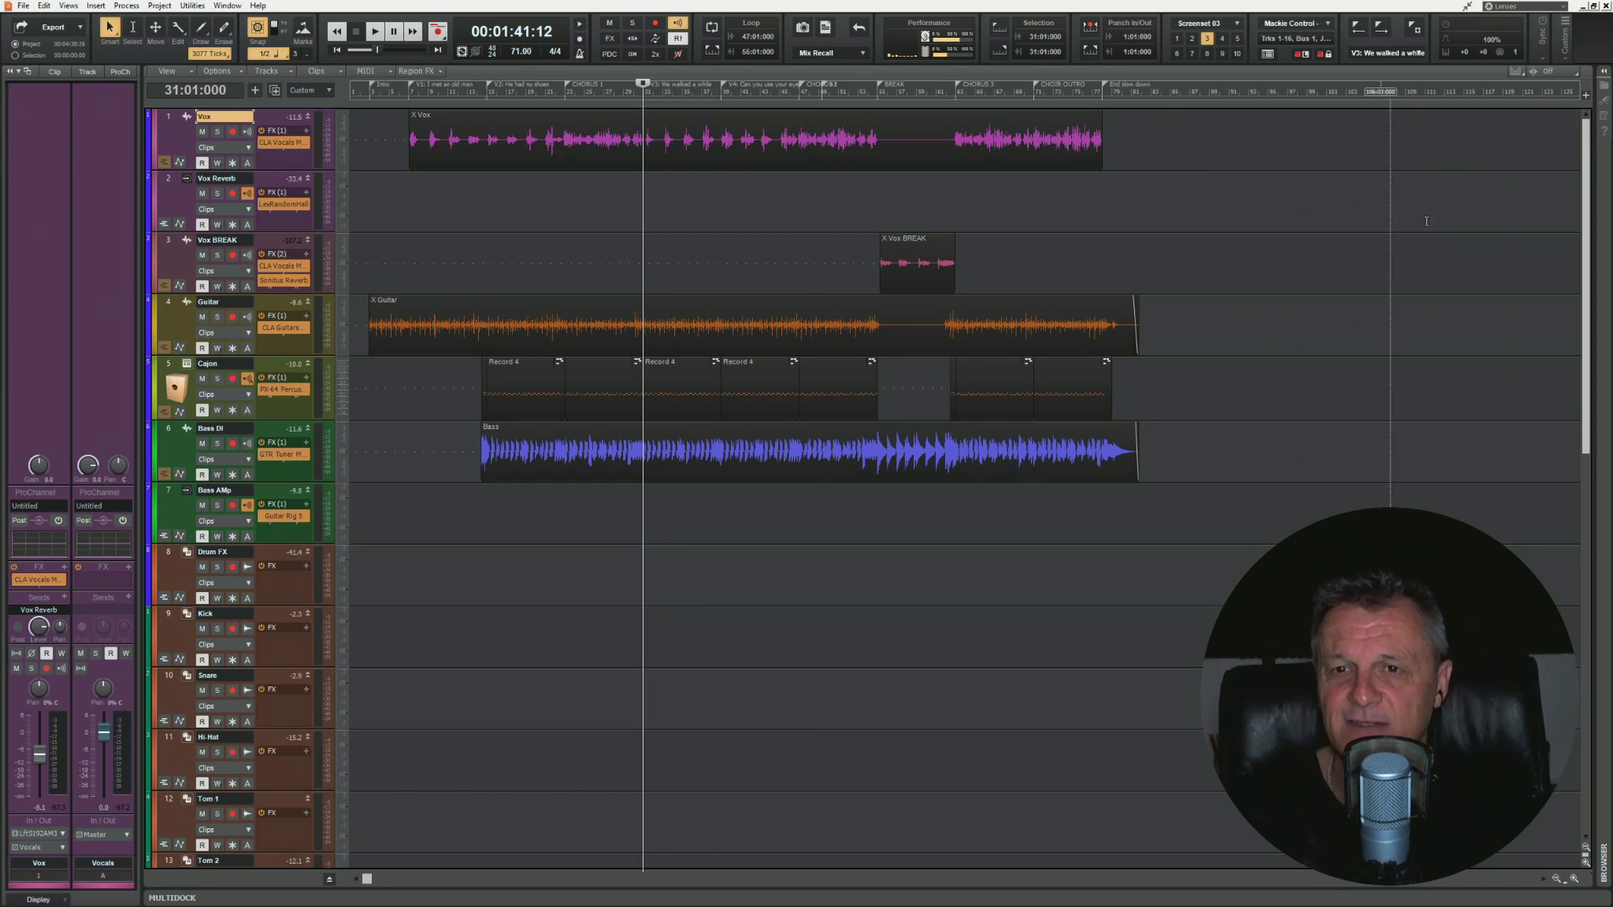
left_click(1327, 270)
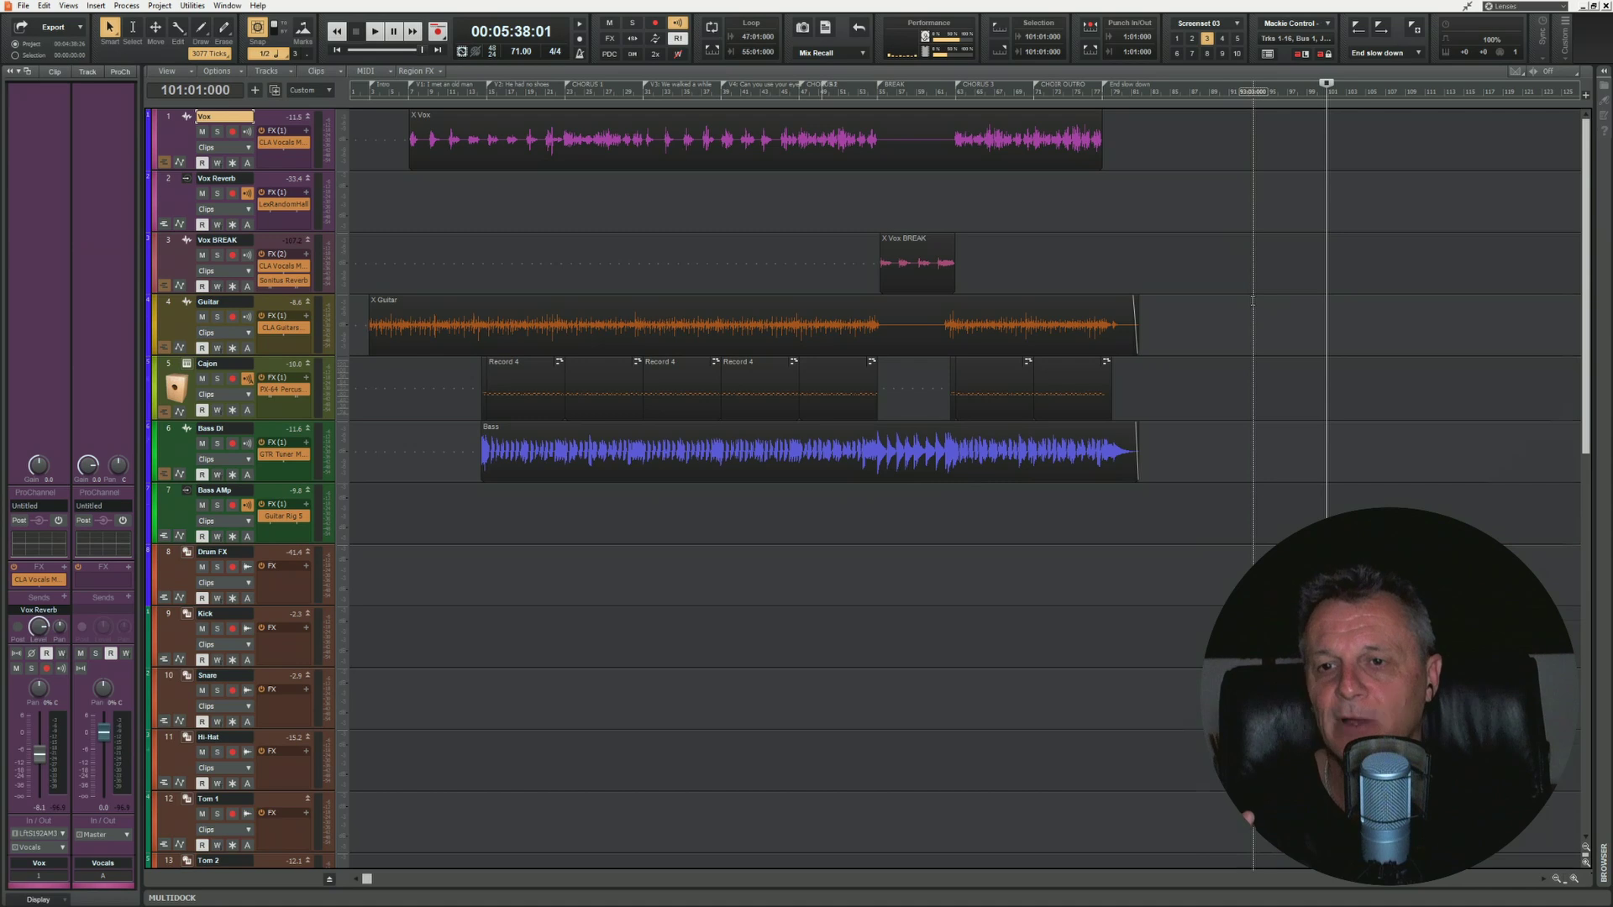
scroll(1244, 298, "down", 13)
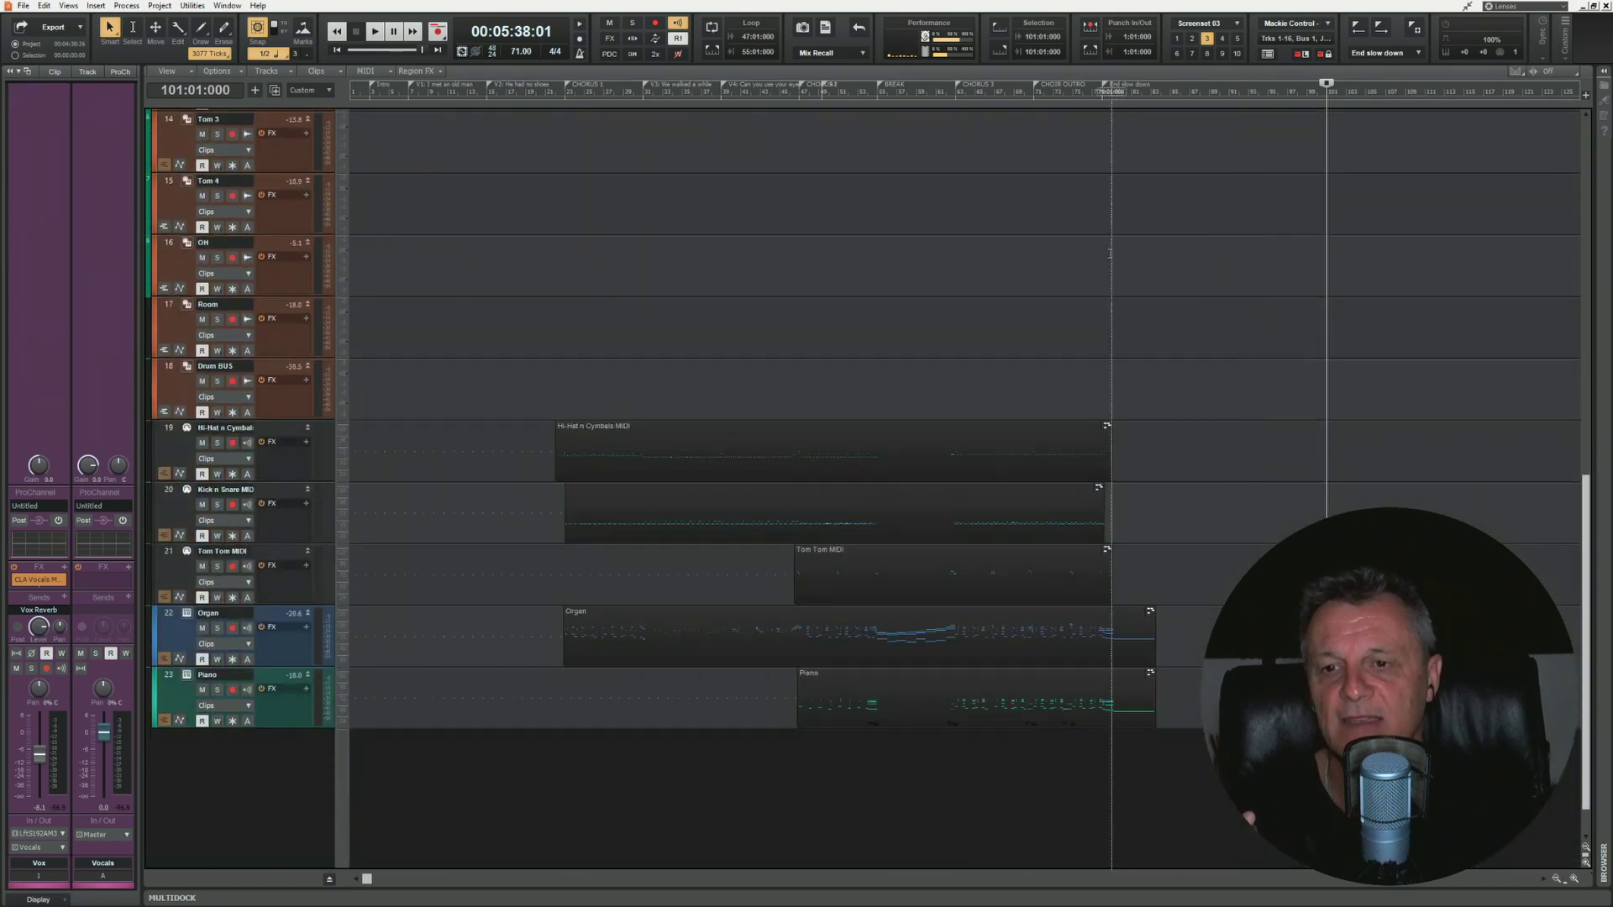
scroll(1261, 198, "up", 5)
scroll(1262, 198, "down", 5)
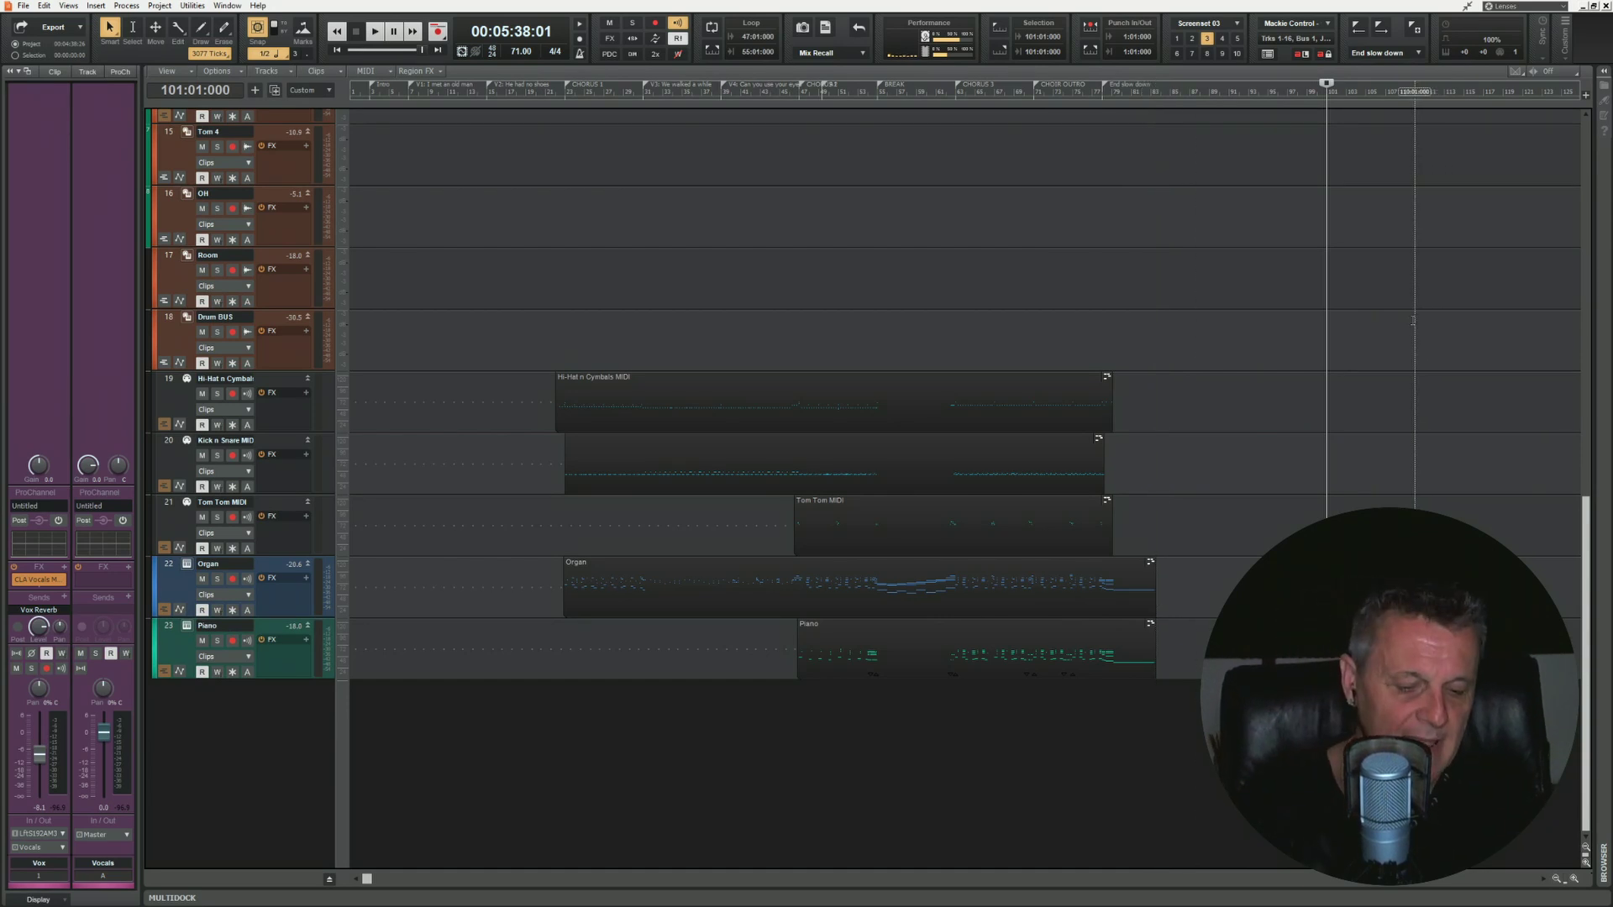
key("ctrl+End")
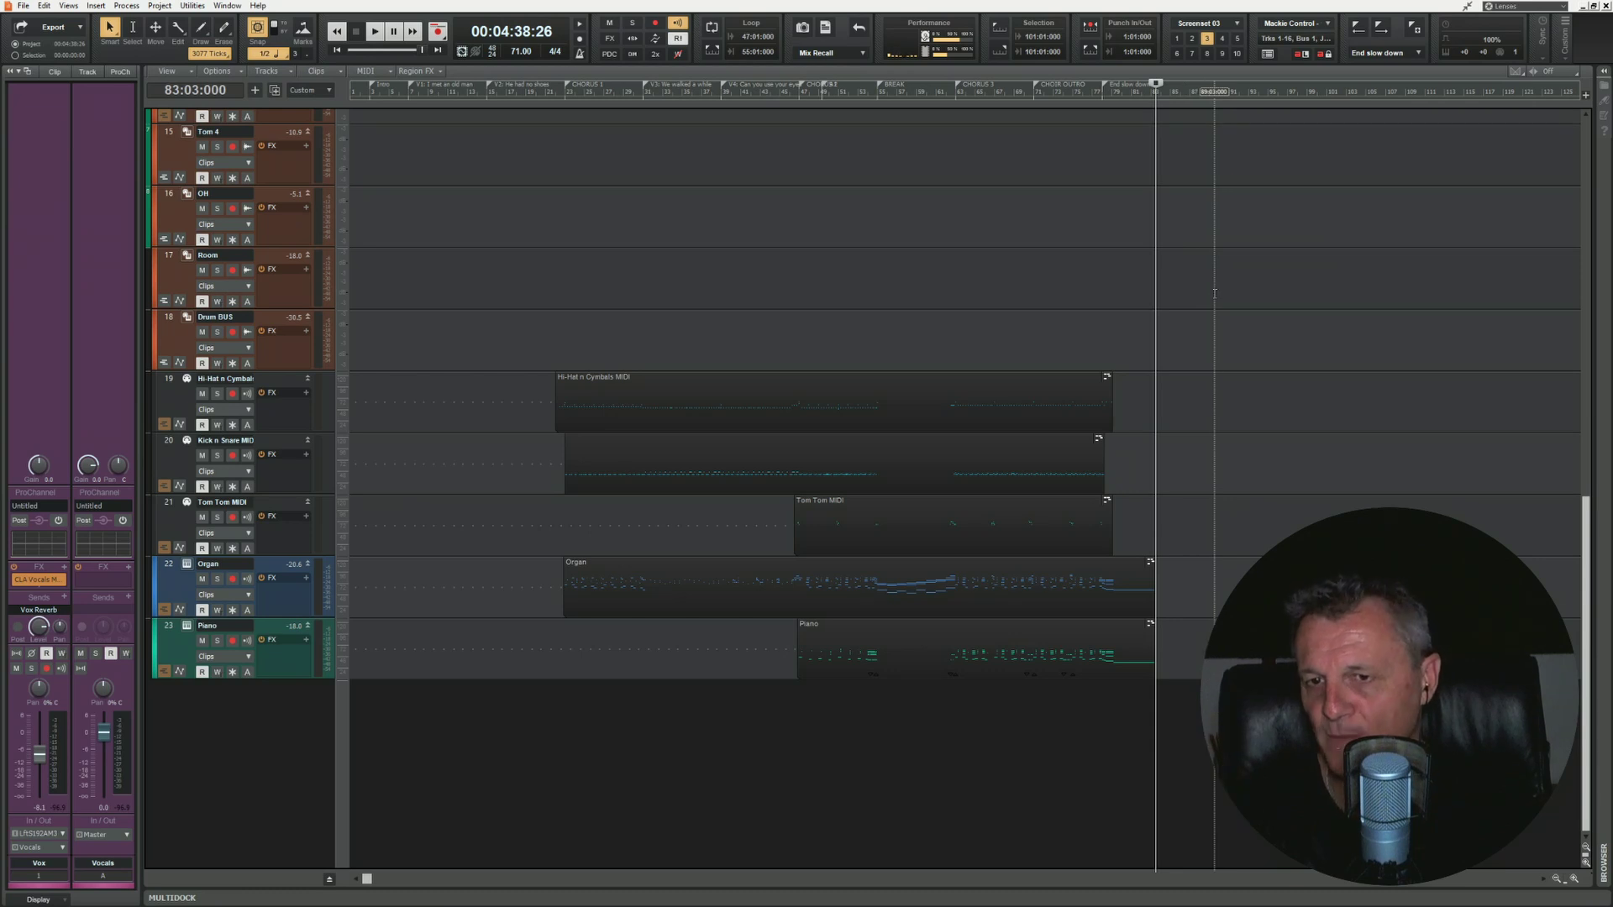
Step: Extend the end of the Piano clip to bar 91 and move the playhead to the new project end
left_click(1556, 881)
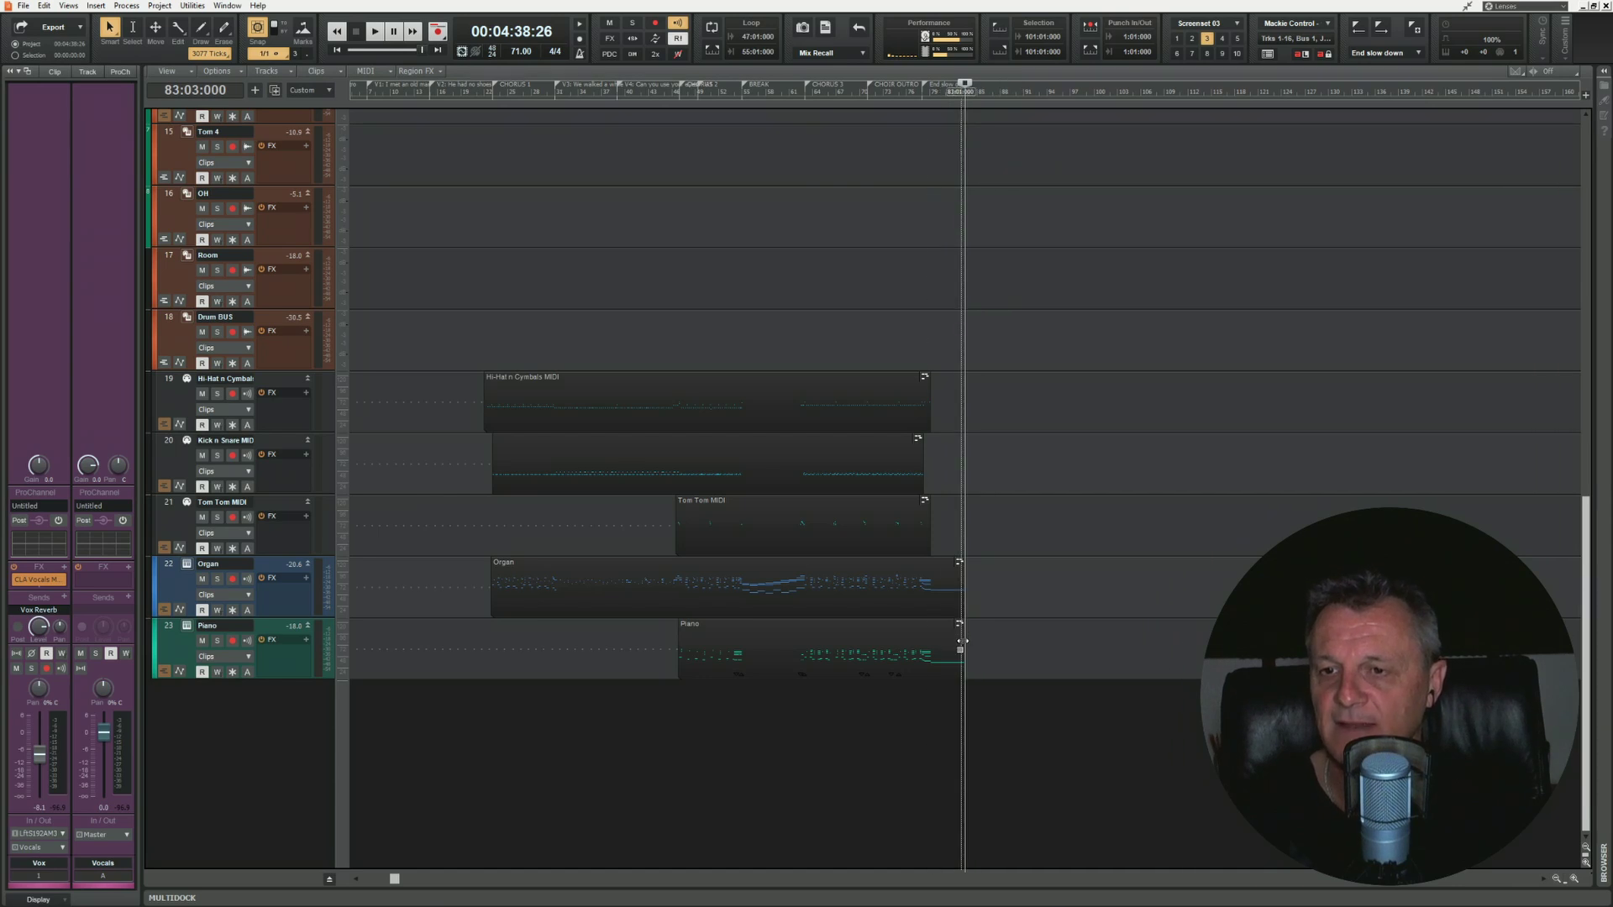
left_click_drag(961, 641, 1022, 640)
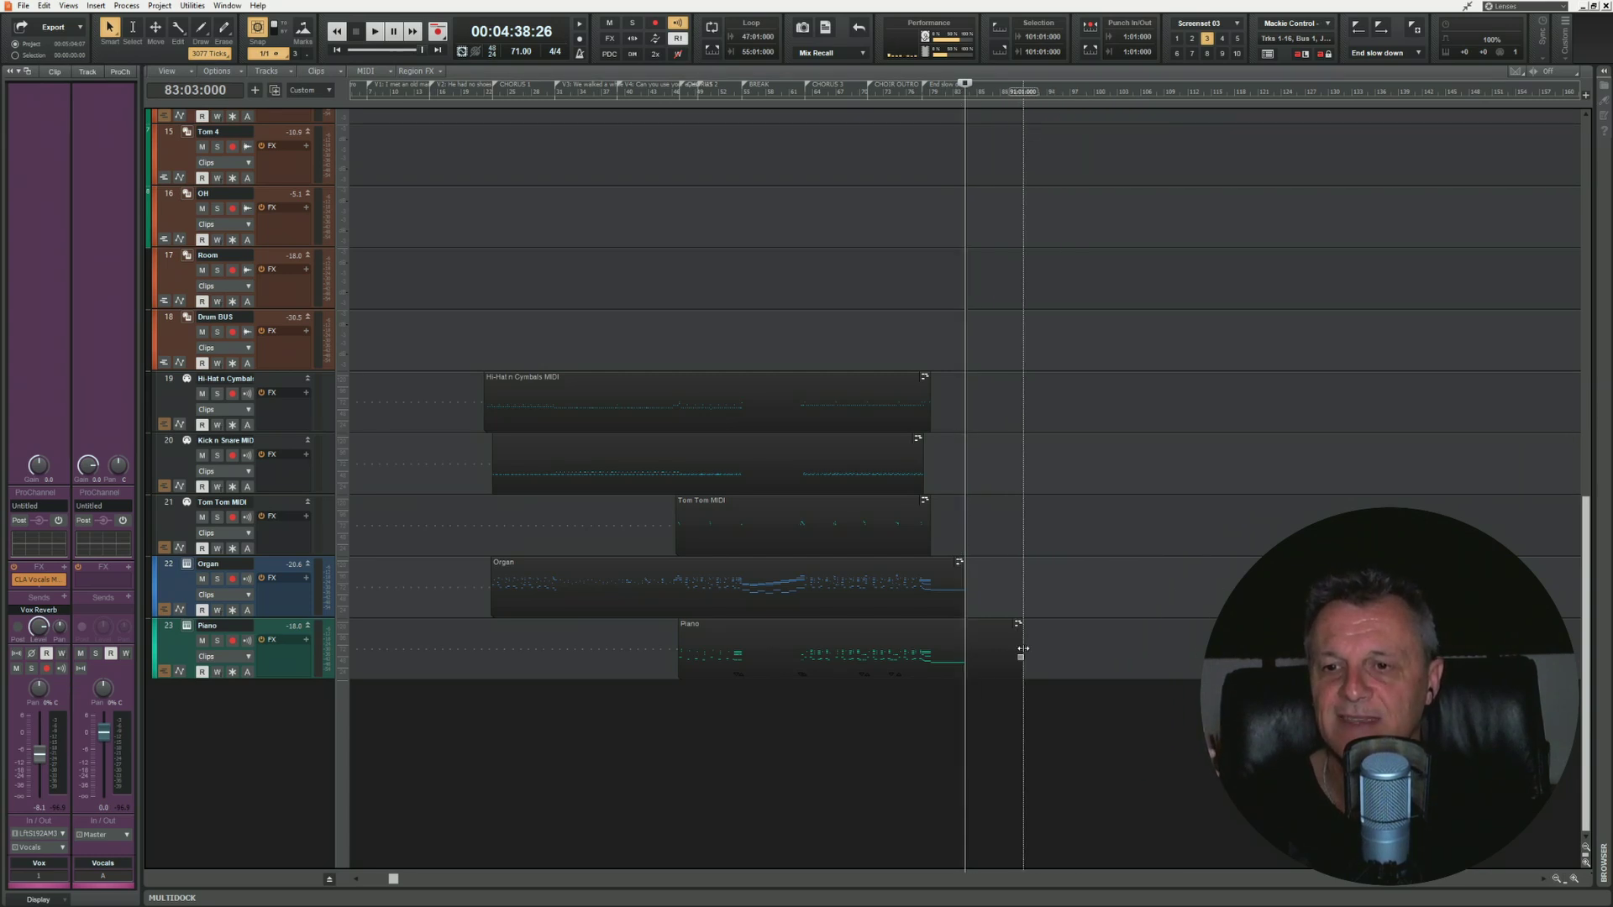
left_click_drag(1023, 638, 1023, 638)
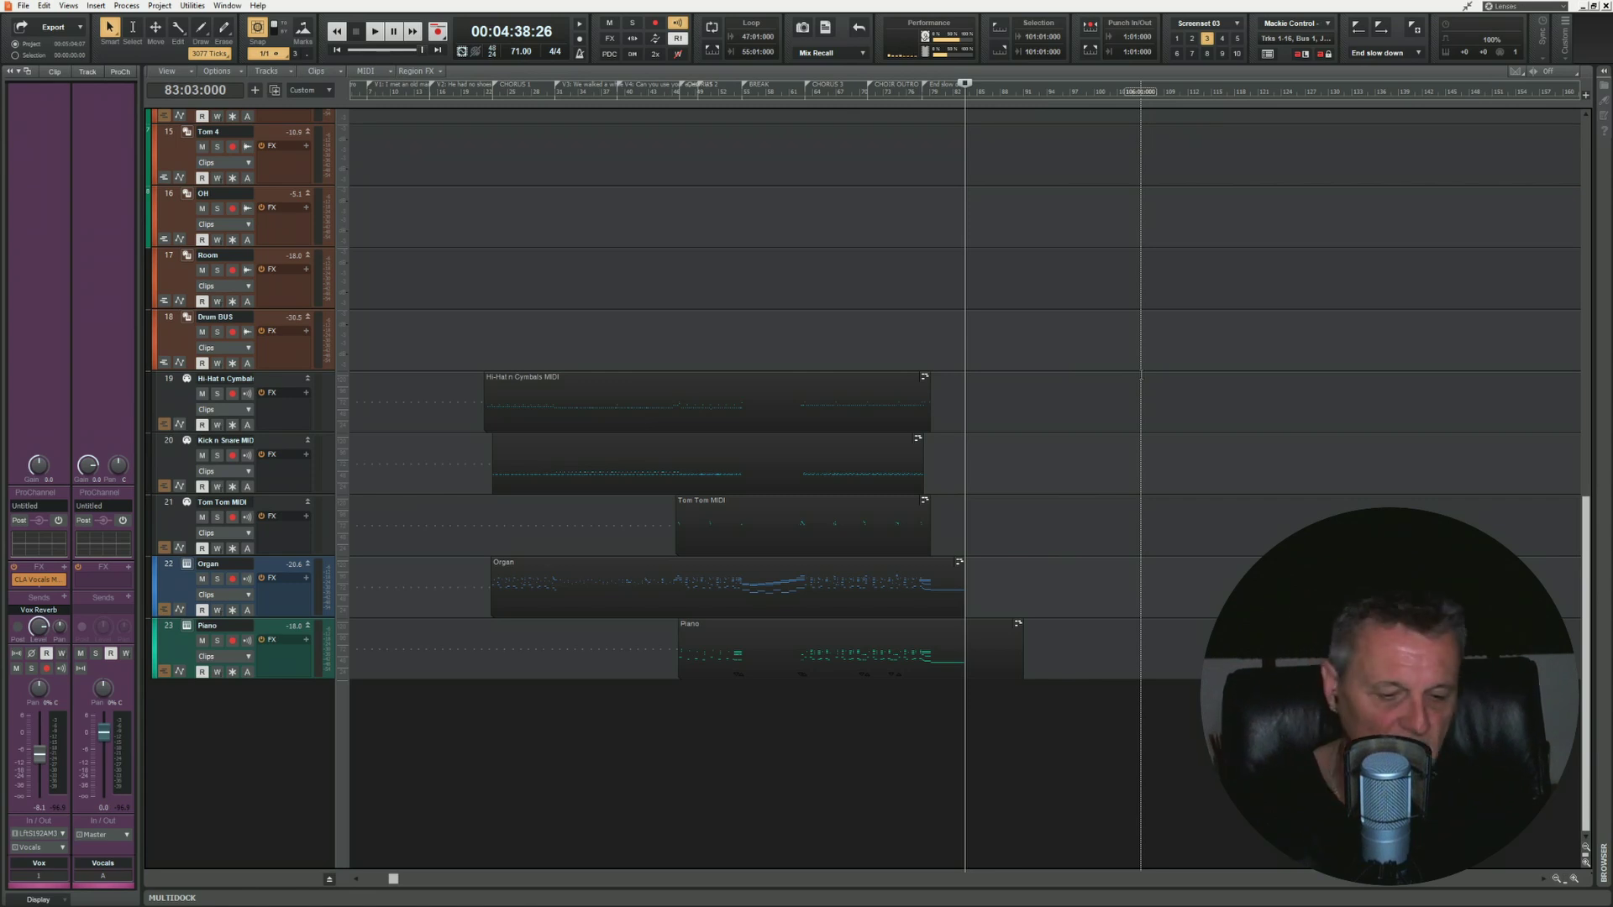
key("ctrl+End")
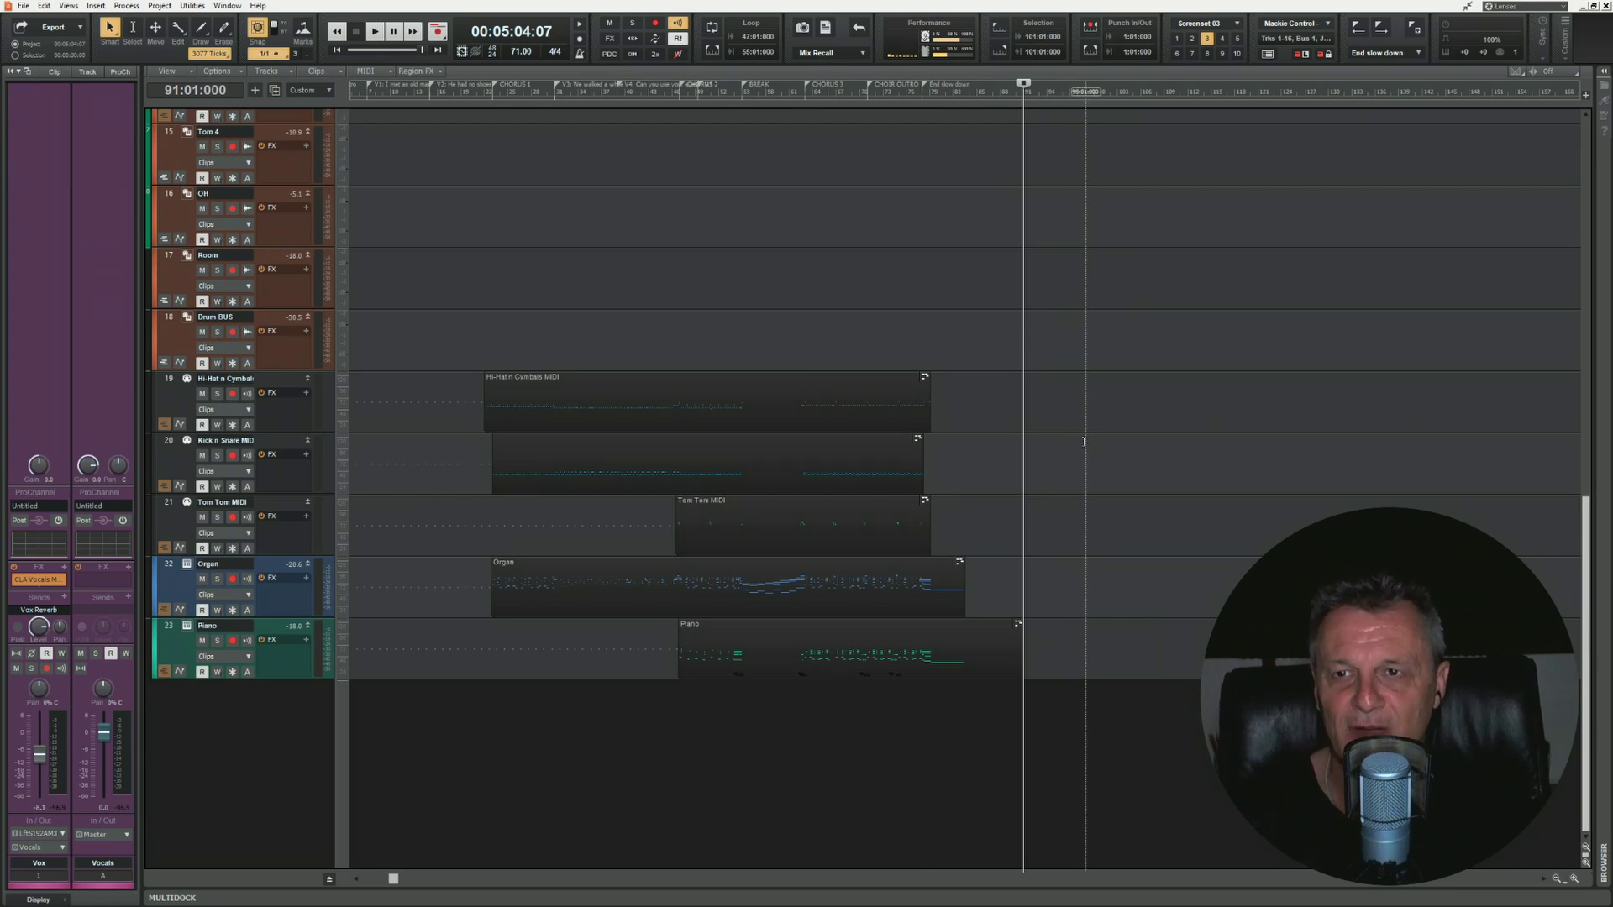
Step: Select the time range of CHORUS 2, then replace it with the range just before the BREAK marker, starting at 49:03
scroll(1083, 441, "up", 10)
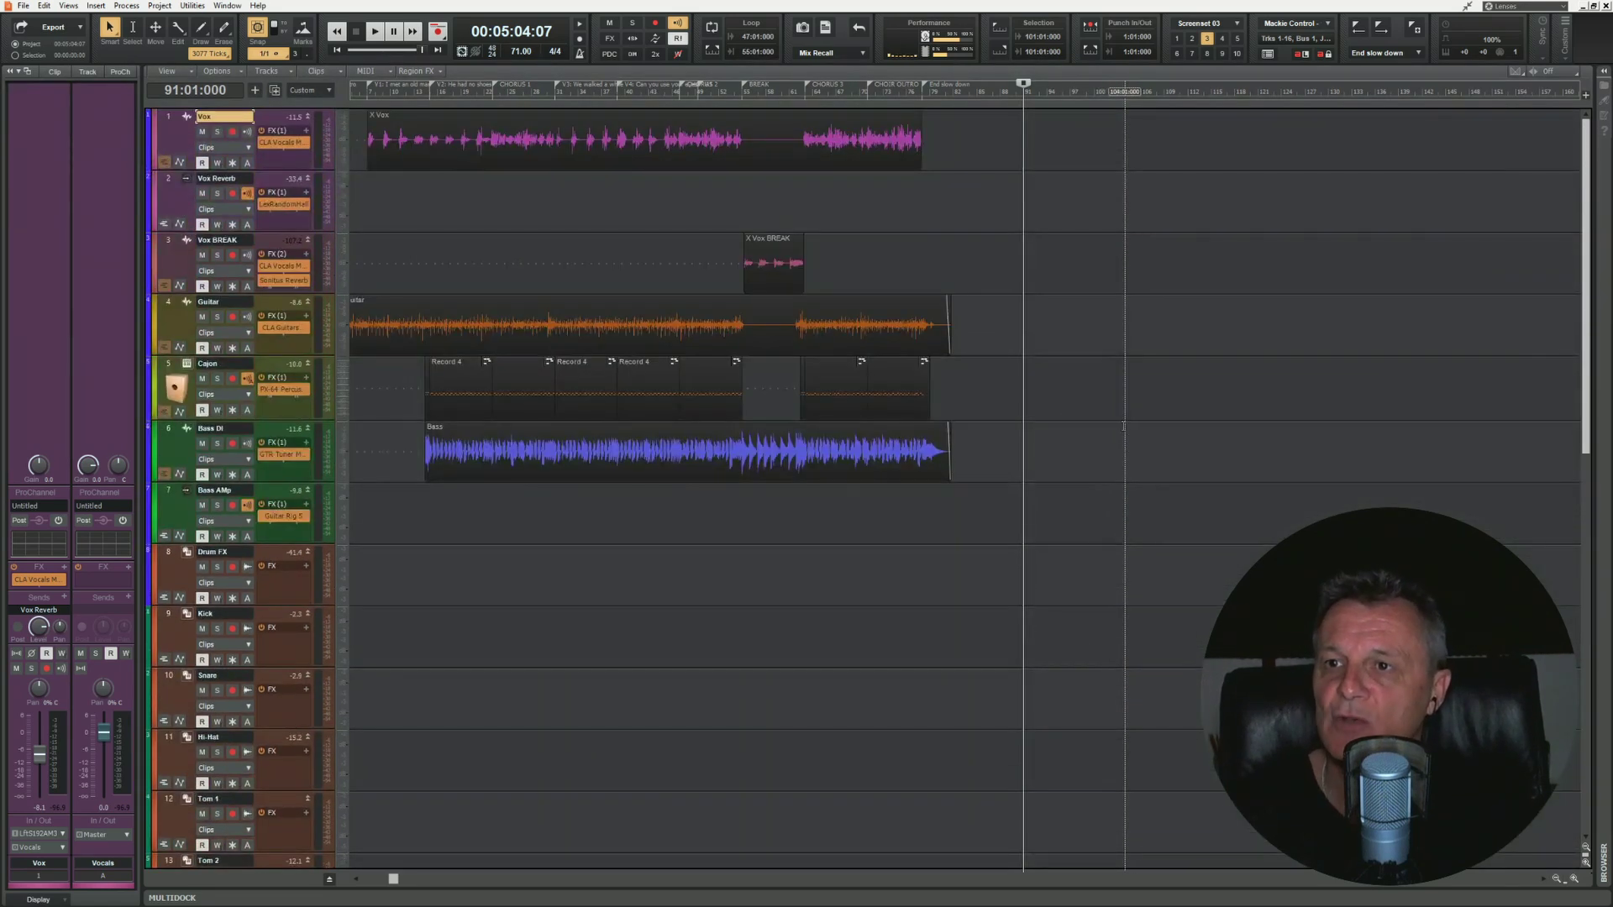
left_click(1574, 879)
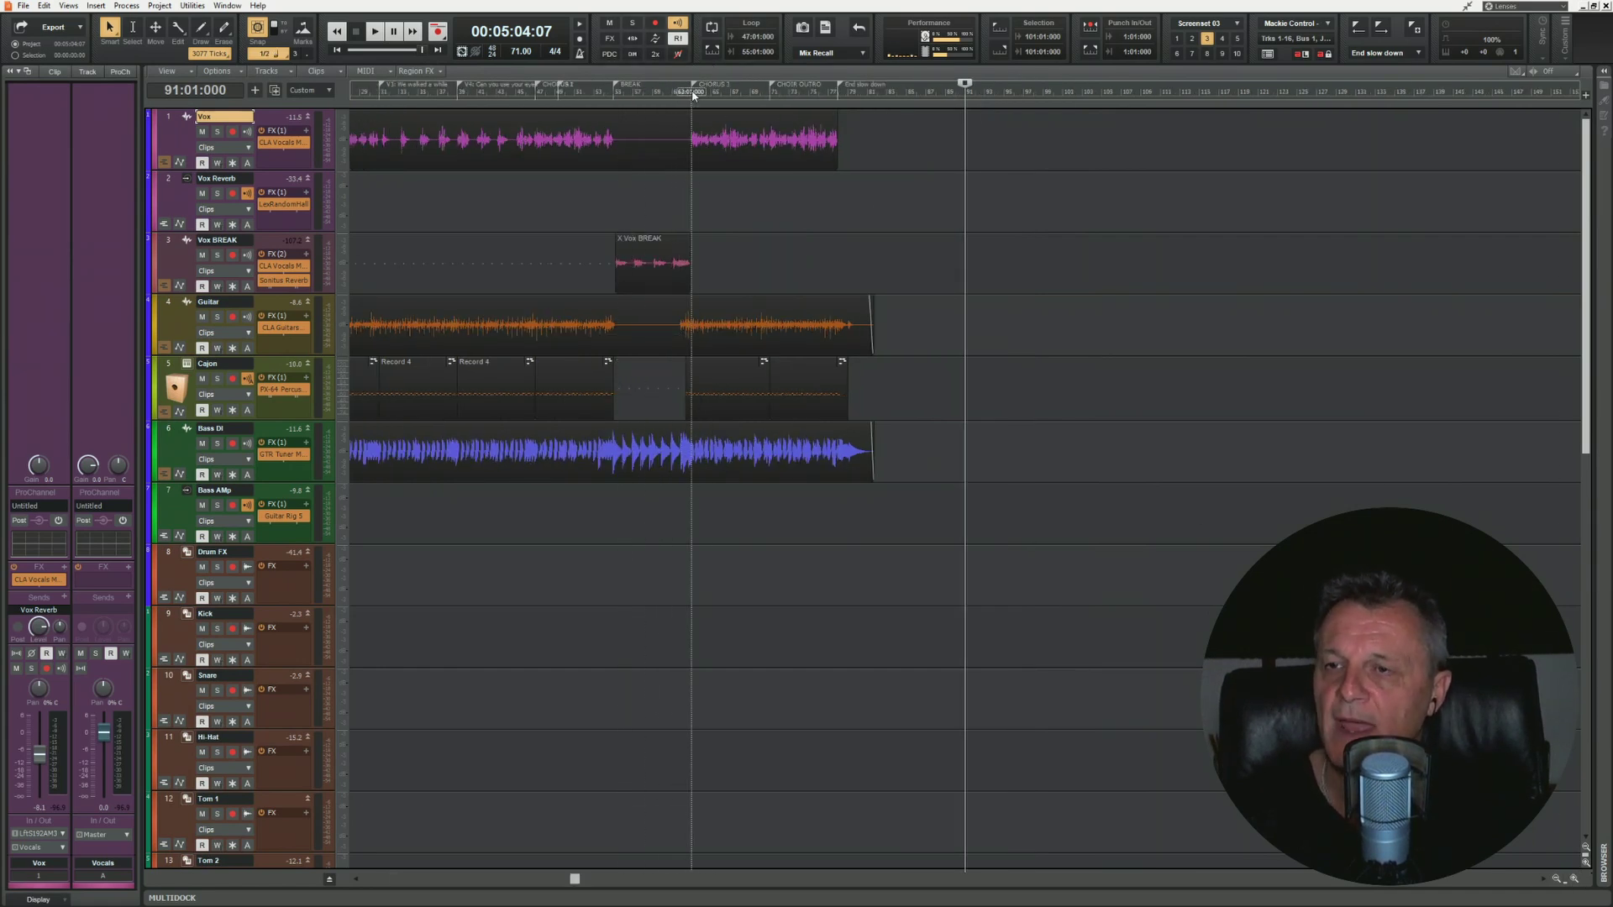
left_click_drag(693, 95, 771, 102)
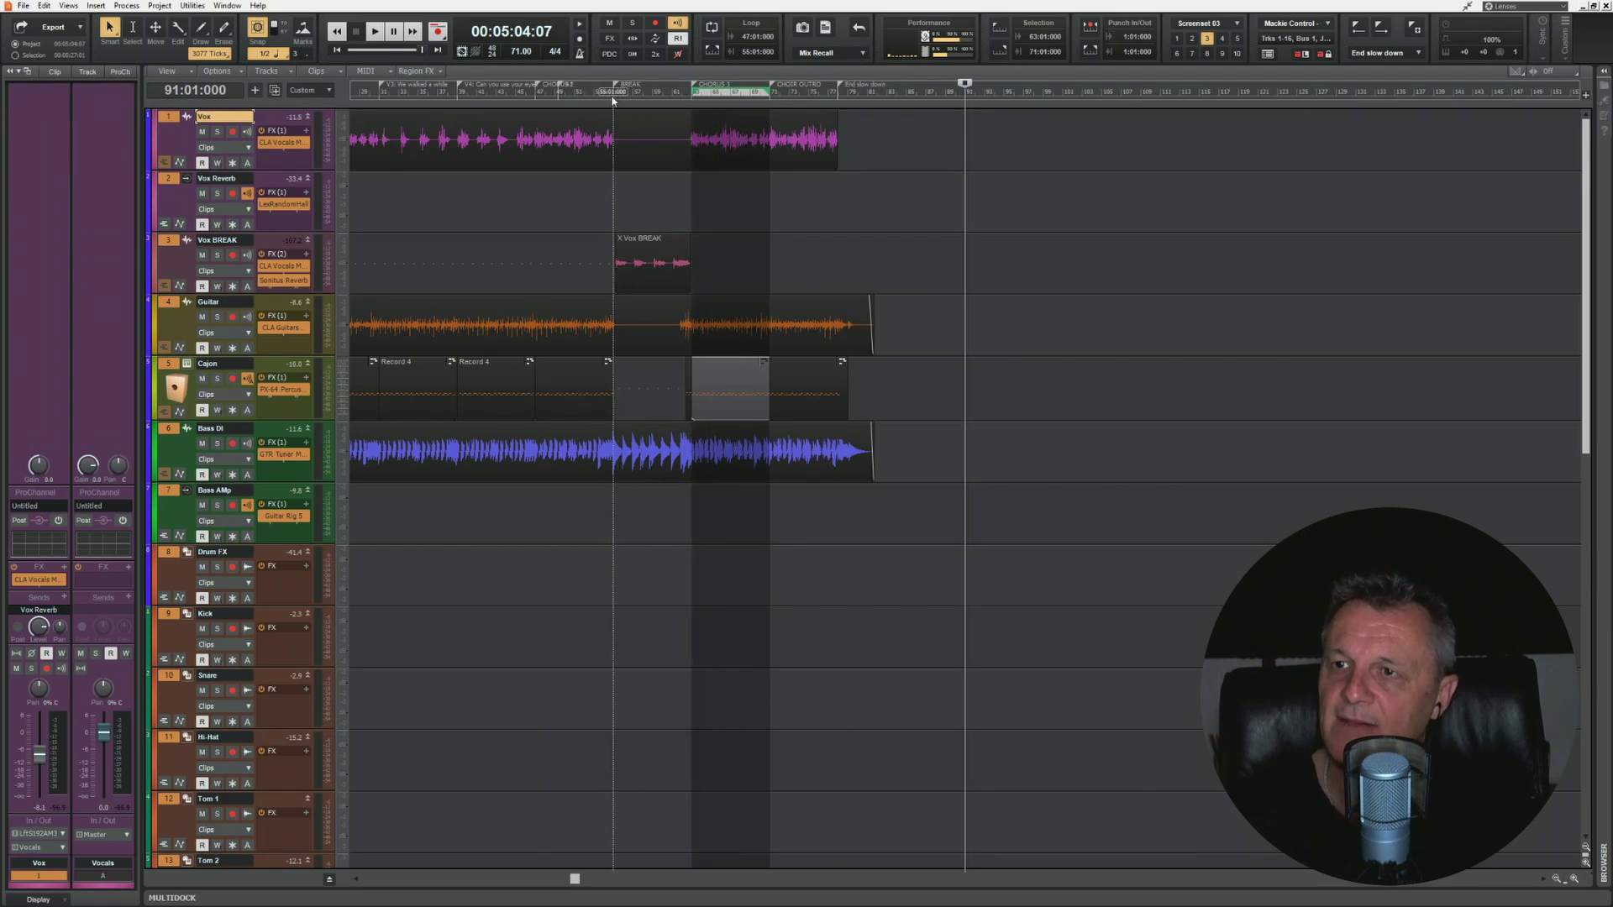
left_click_drag(615, 99, 559, 99)
Step: Select the Guitar and Cajon tracks together, then switch the selection back to the Vox track only
scroll(165, 257, "down", 10)
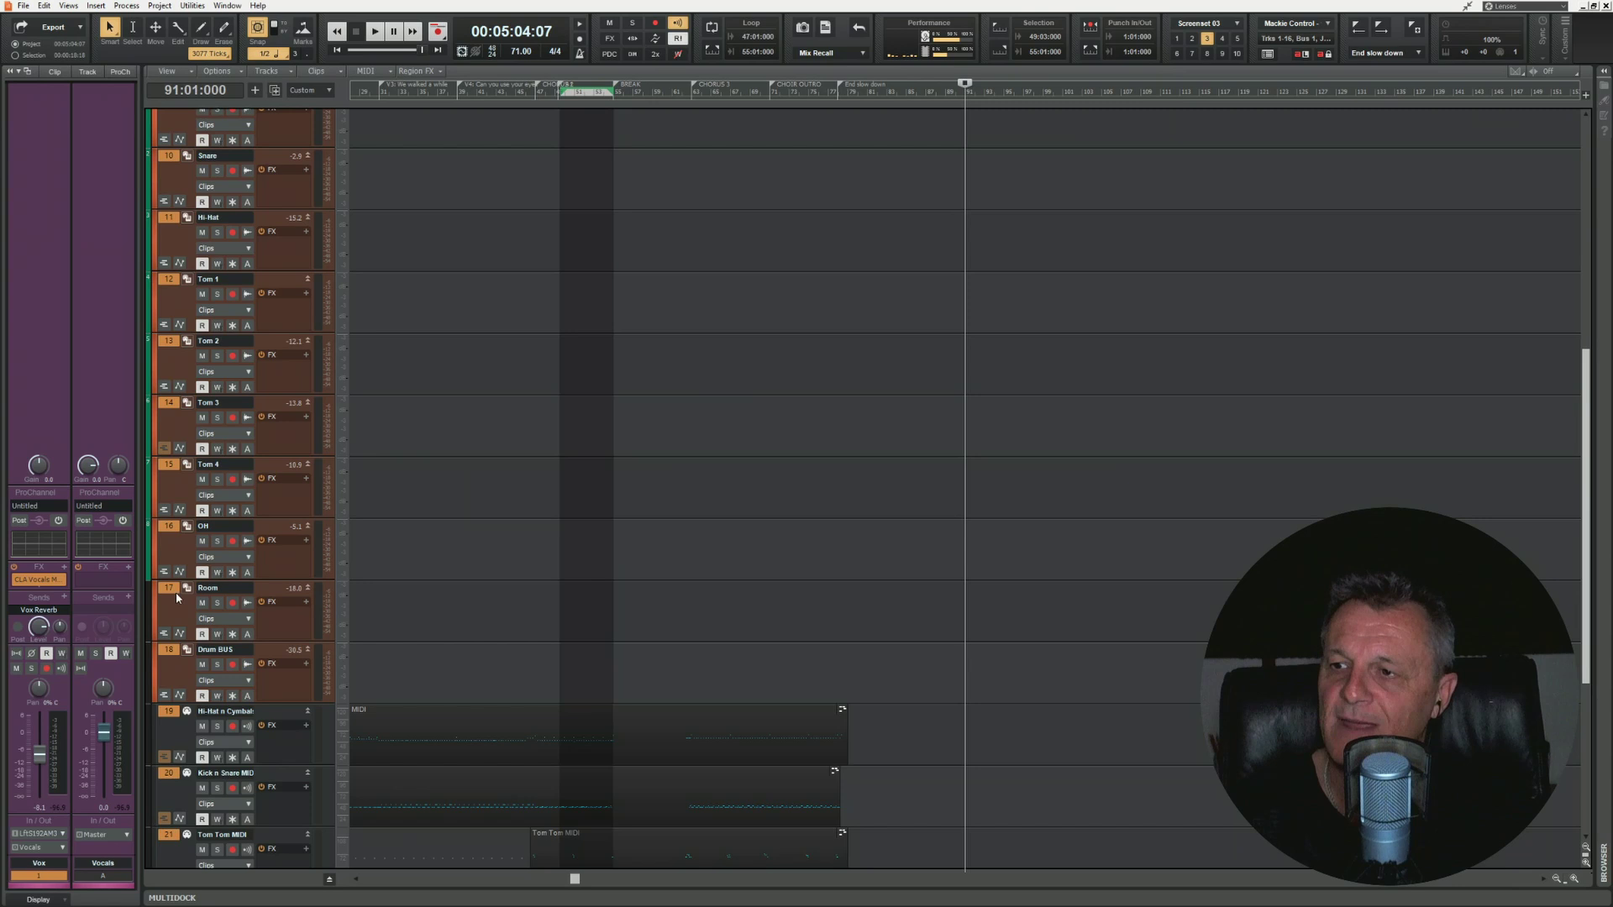
scroll(226, 474, "up", 10)
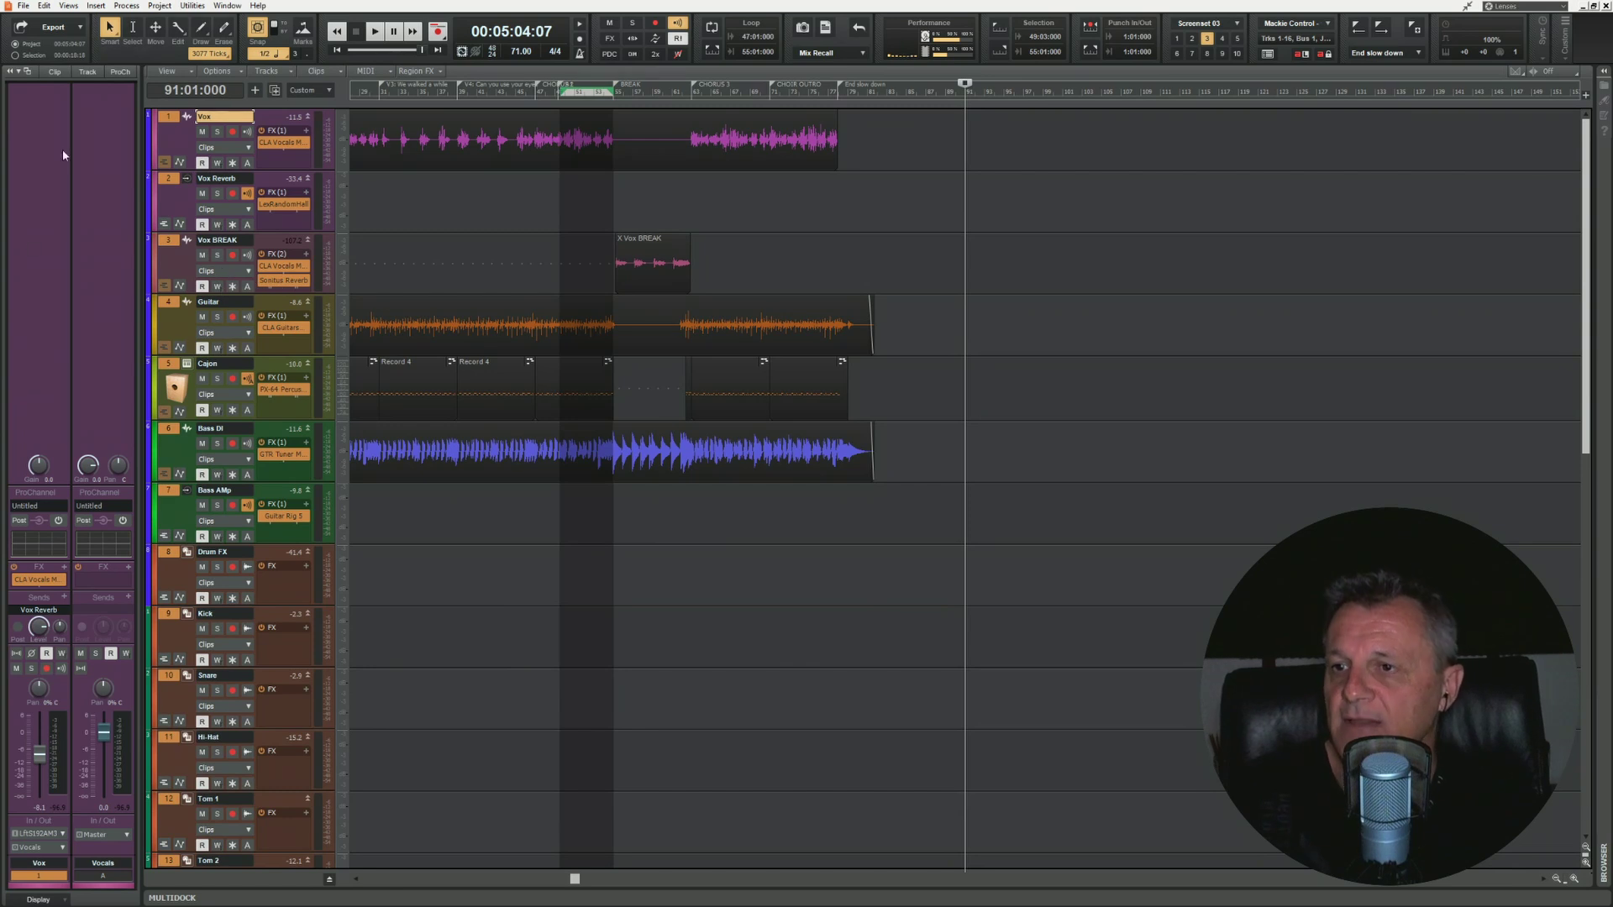
left_click(170, 306)
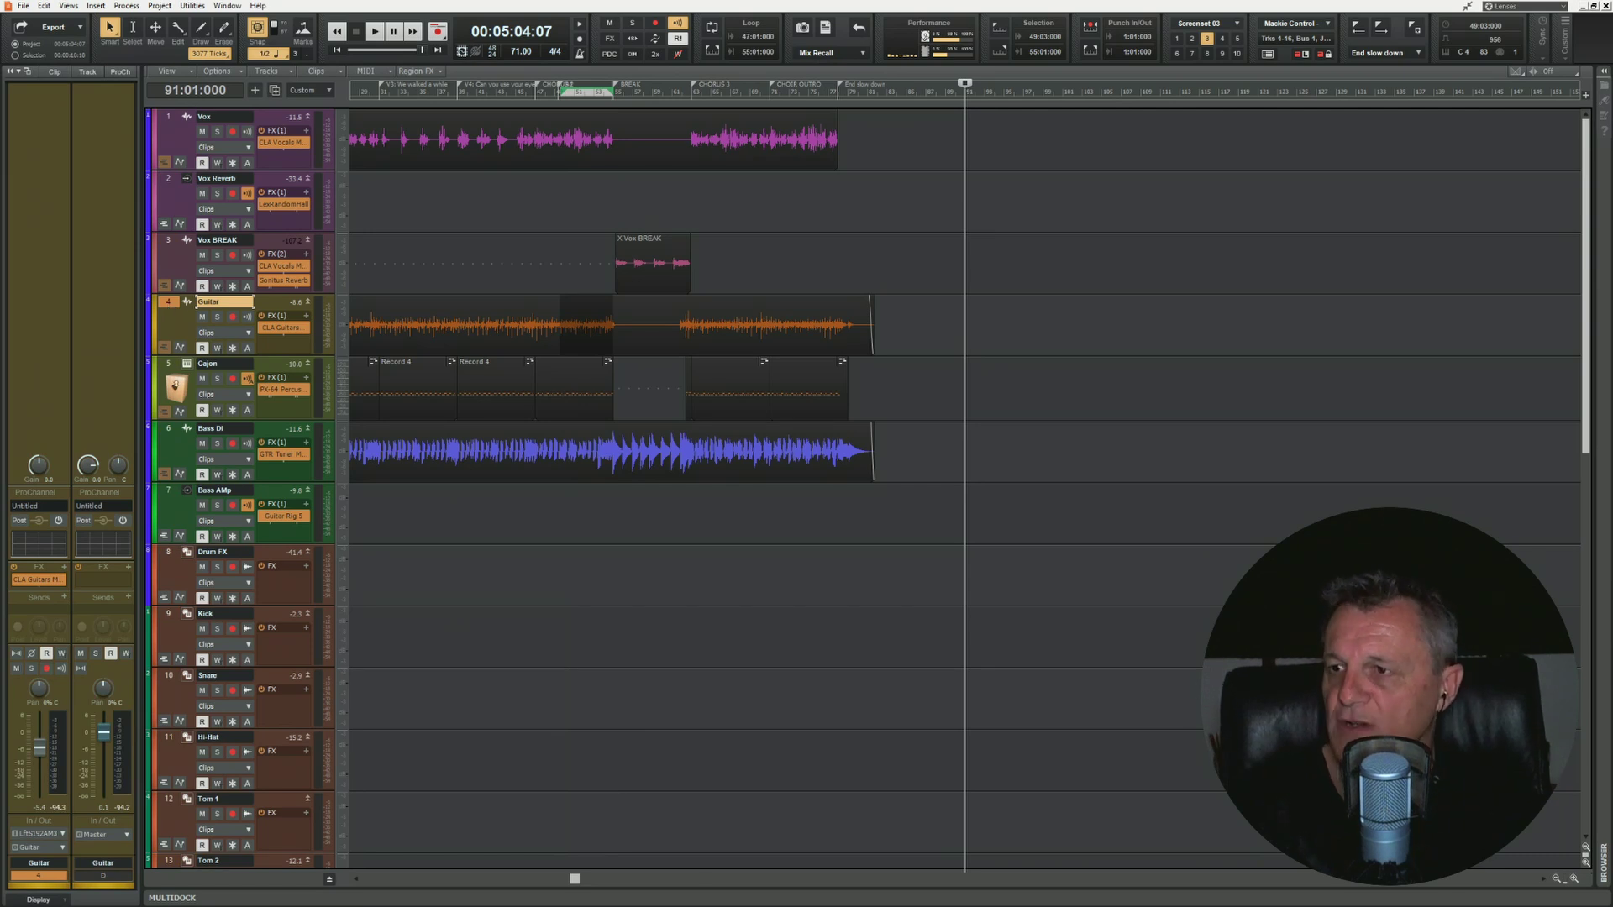
left_click(170, 368)
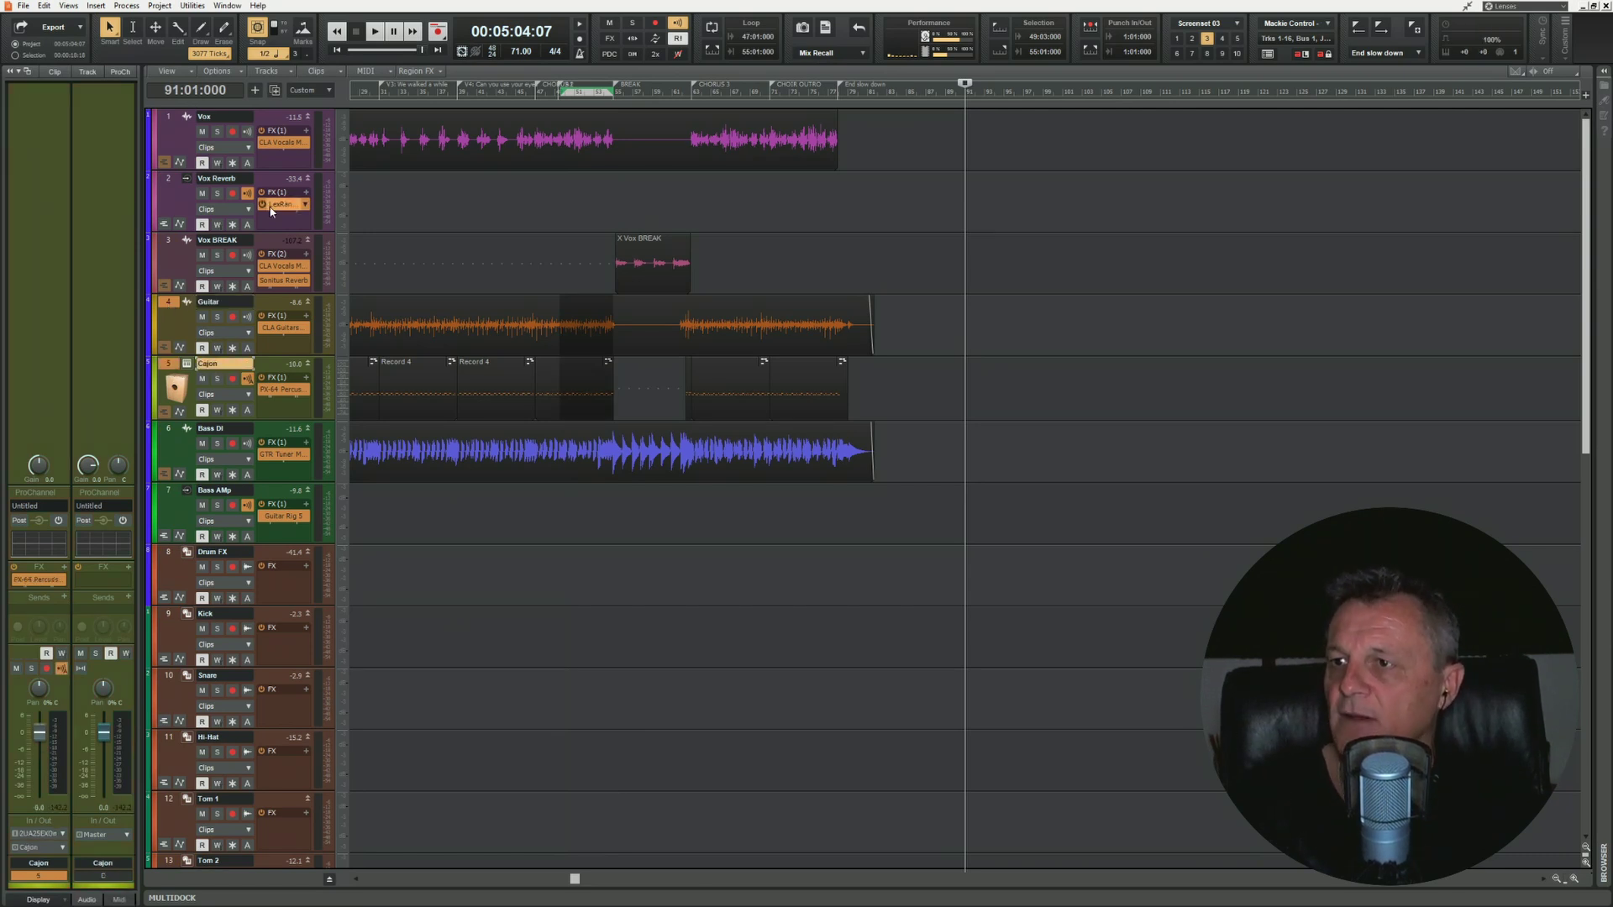
left_click(170, 119)
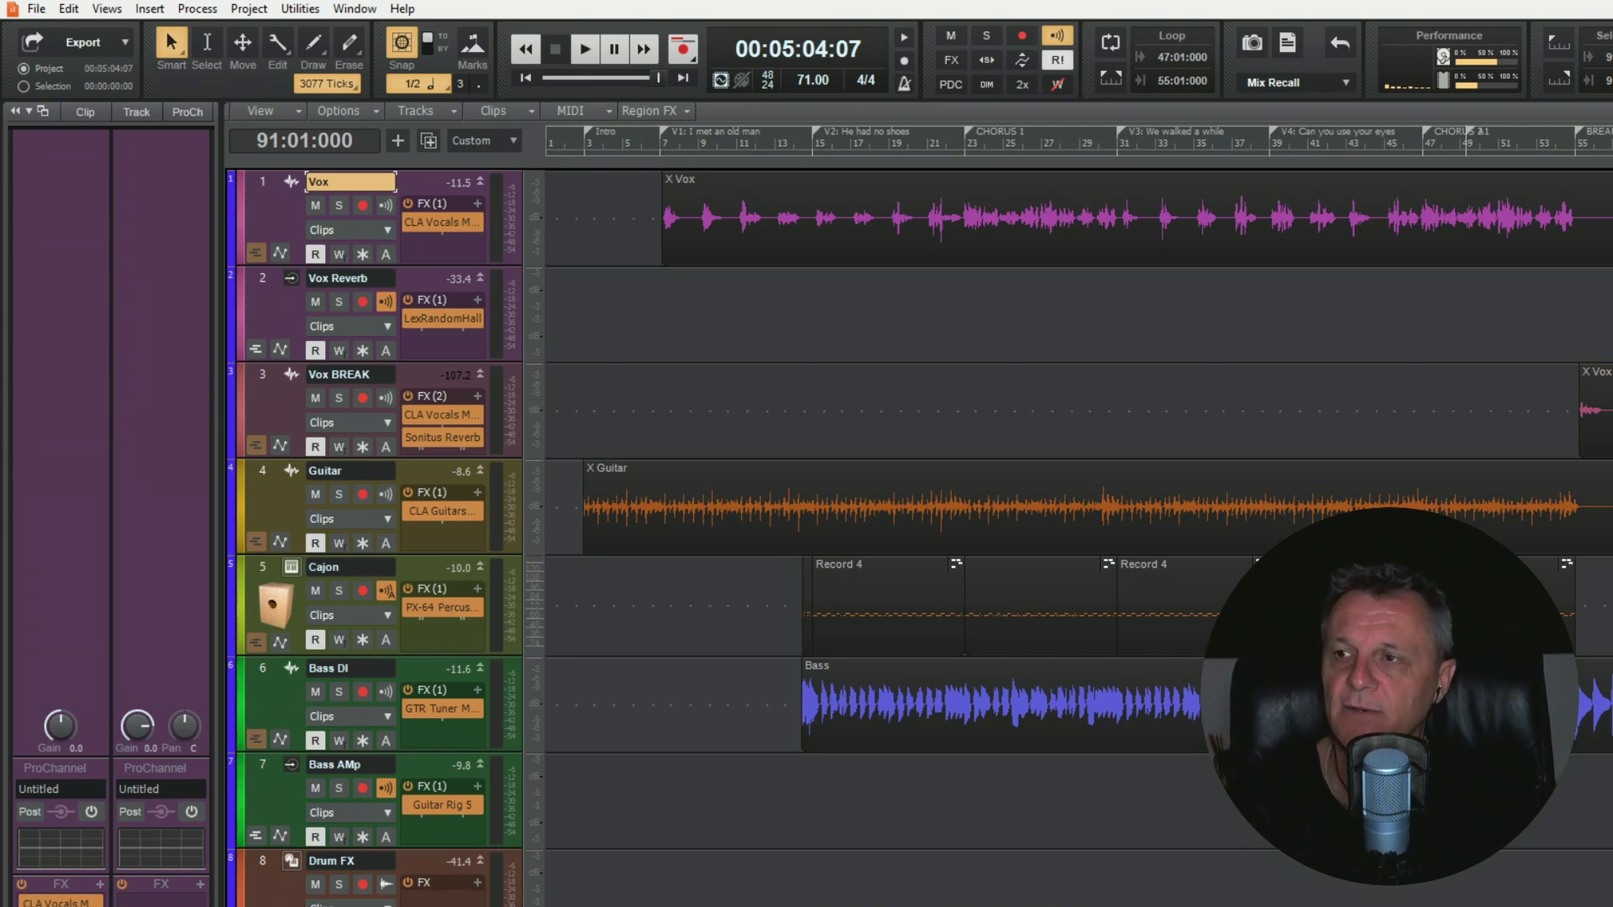
Step: Begin an audio export of the project and set the file type to MP3
left_click(37, 9)
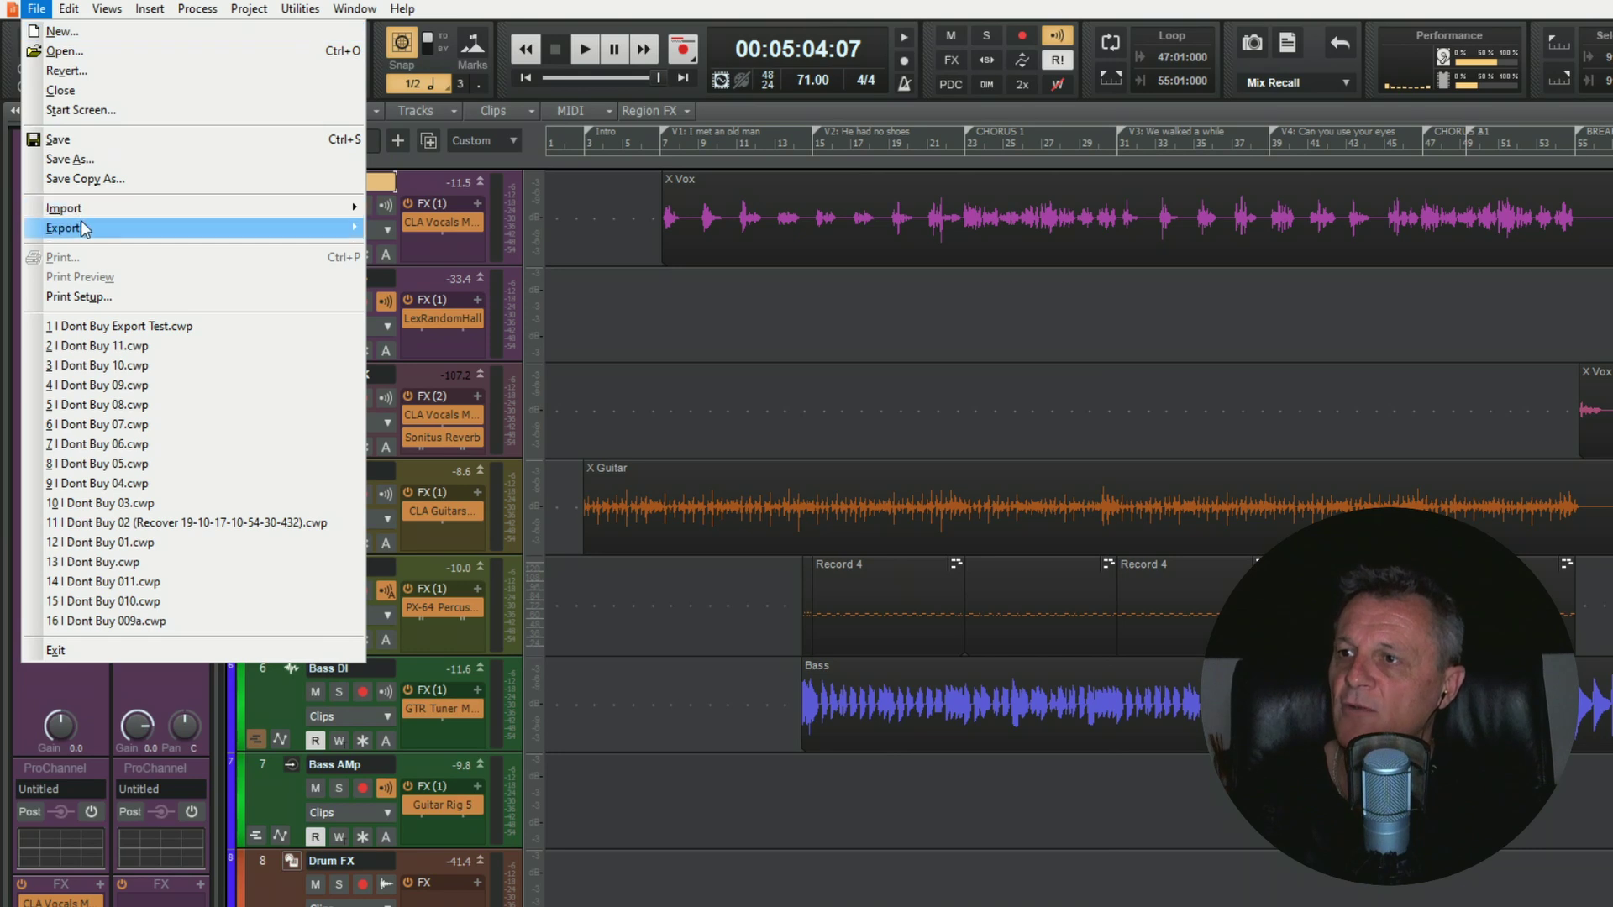
mouse_move(82, 221)
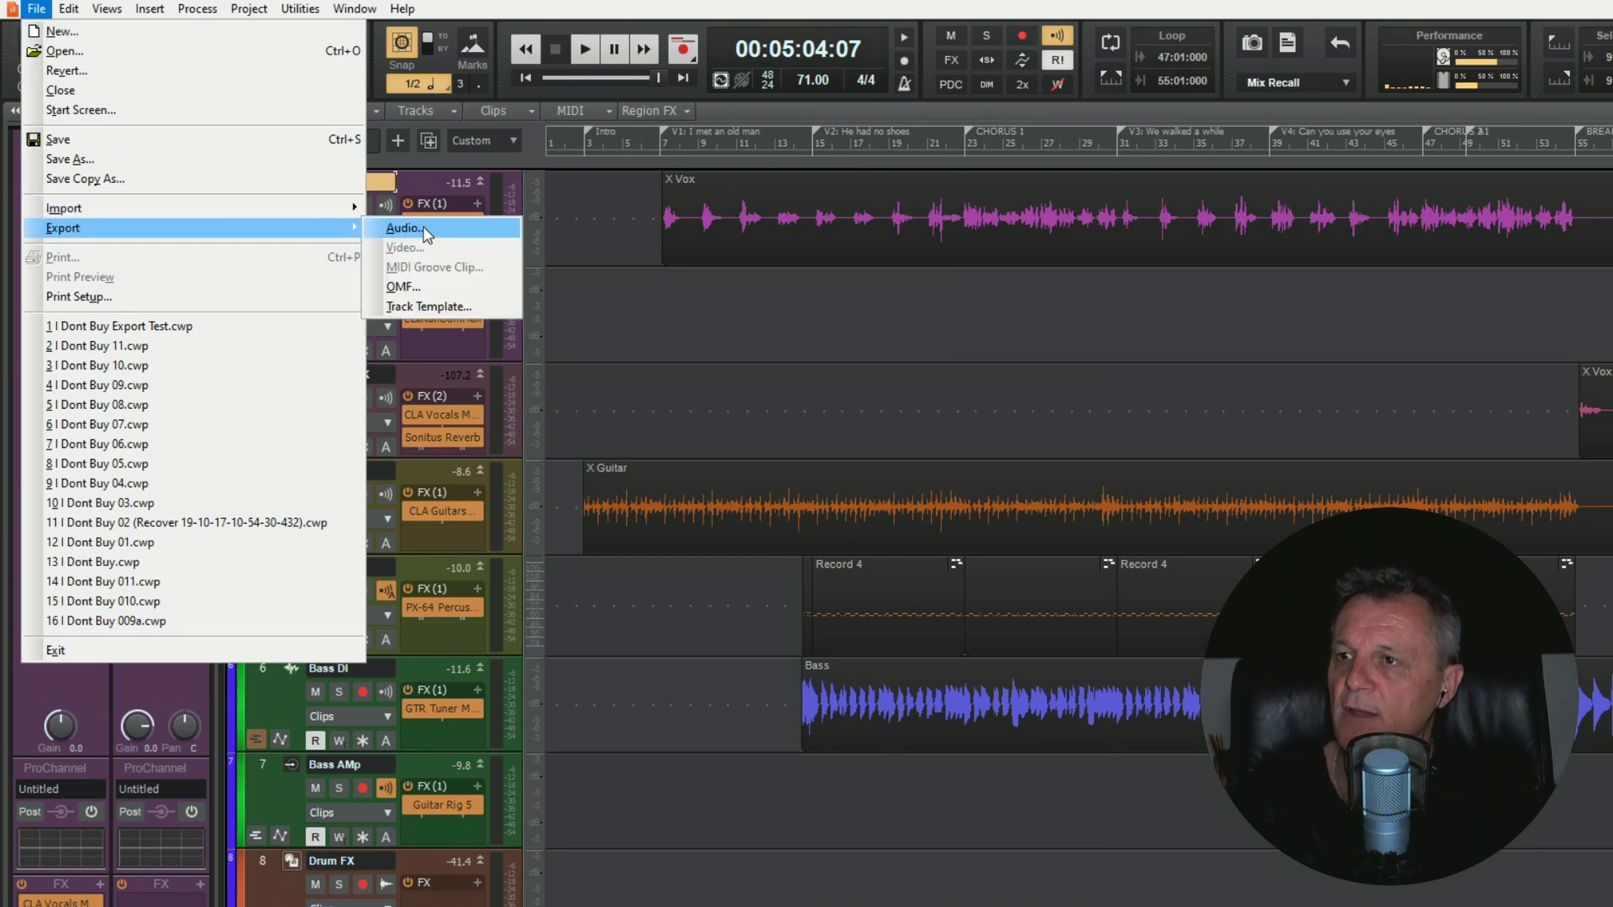
left_click(426, 231)
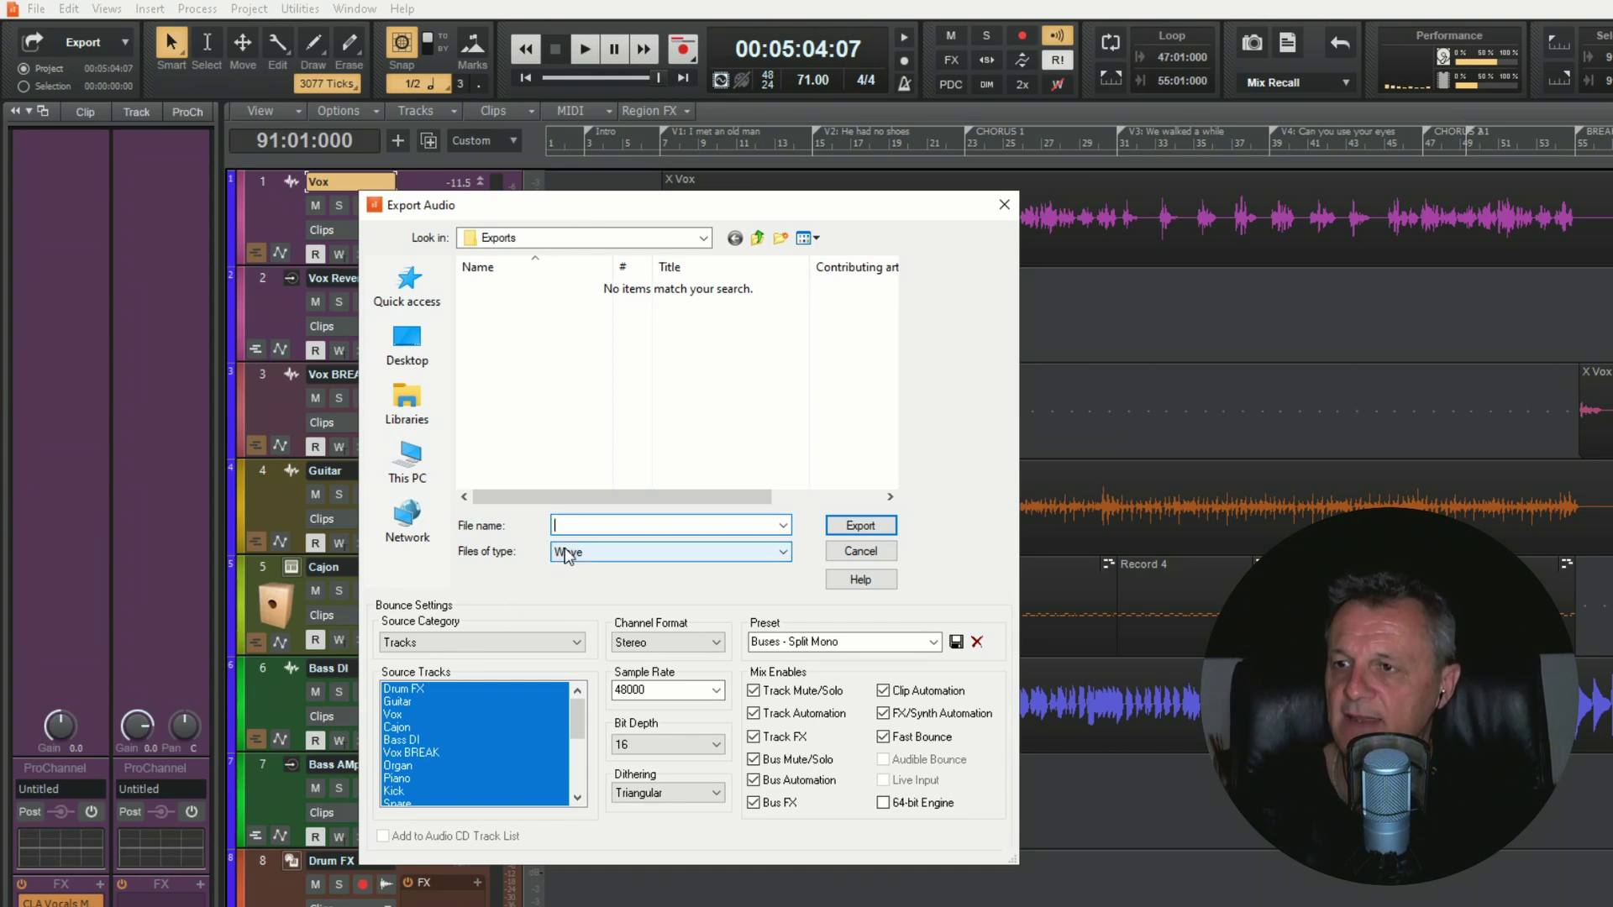
left_click(583, 553)
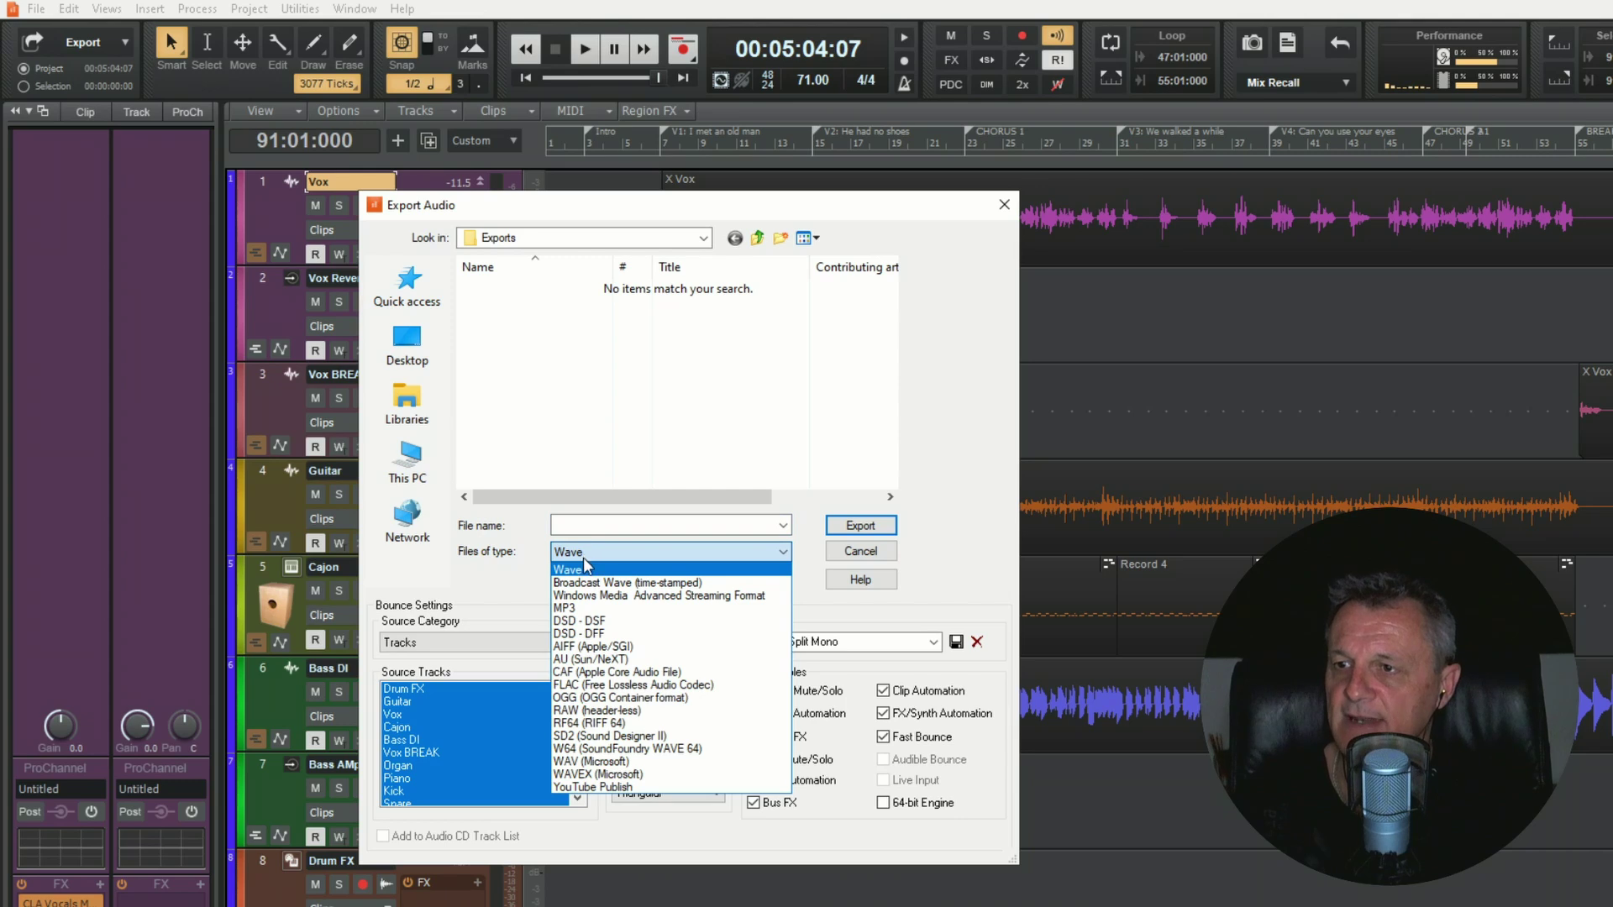
left_click(573, 608)
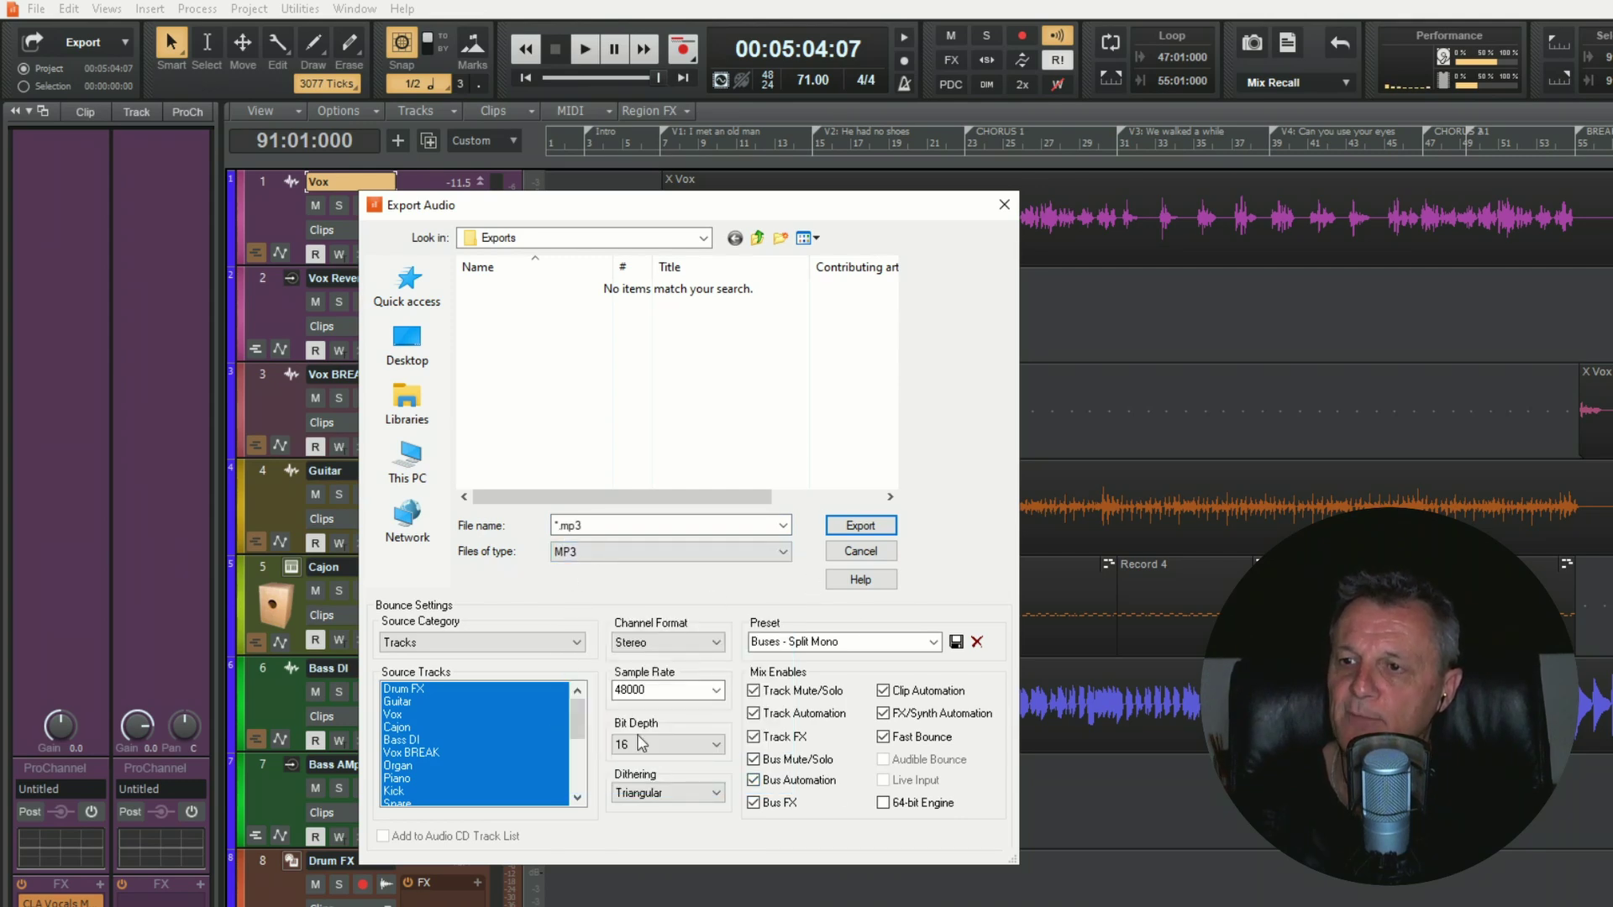
Step: Set the export's source category to Entire Mix
left_click(646, 691)
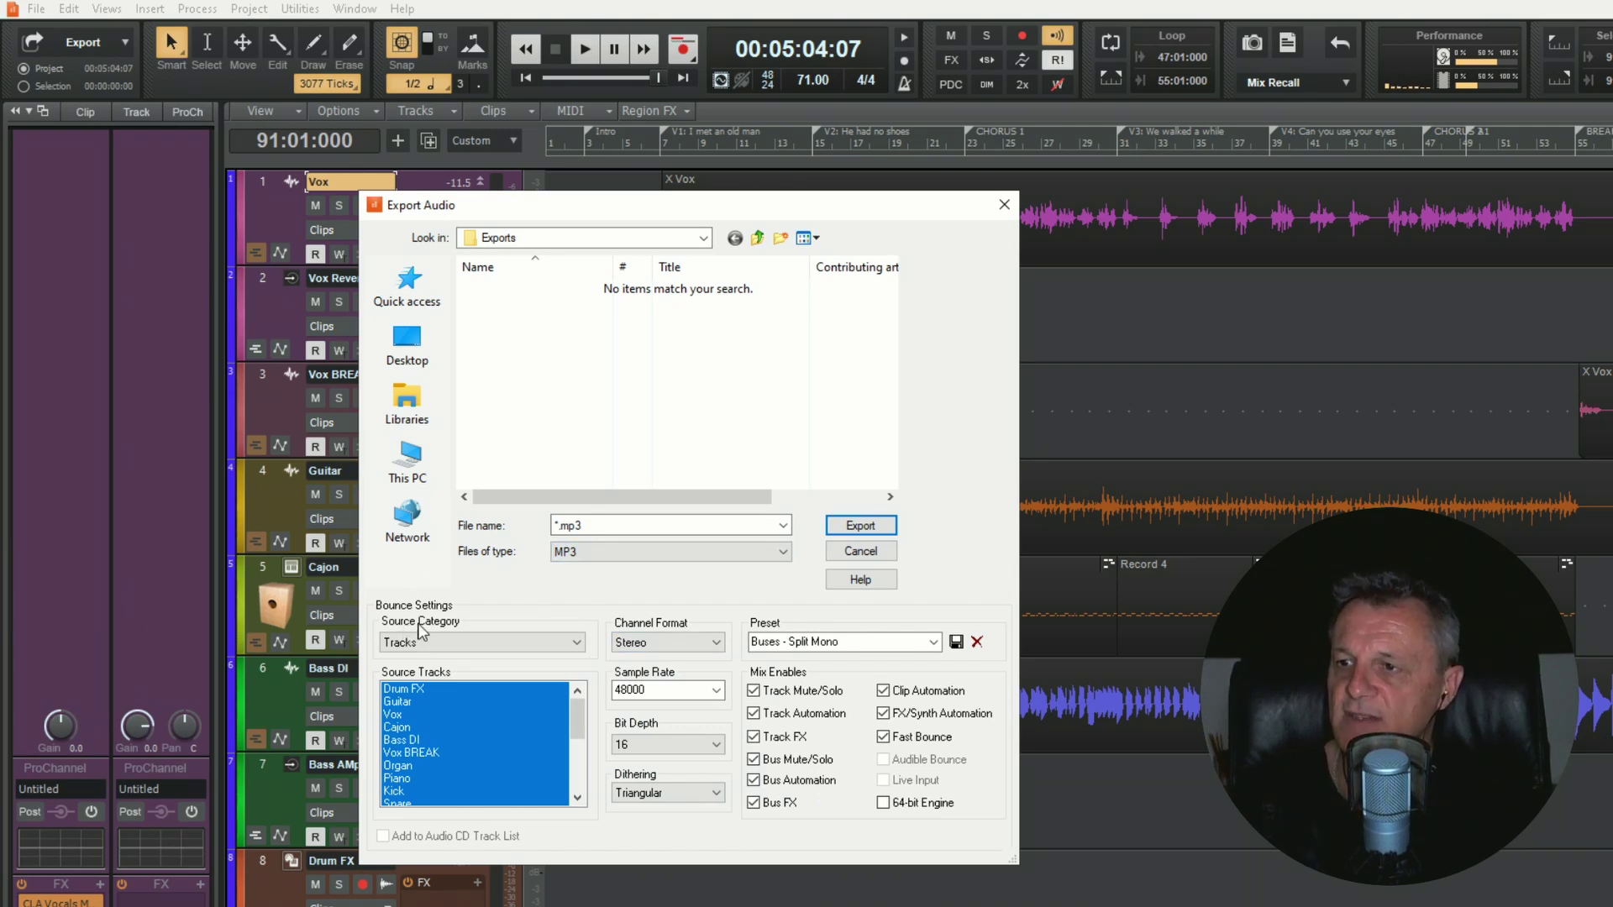
left_click(467, 643)
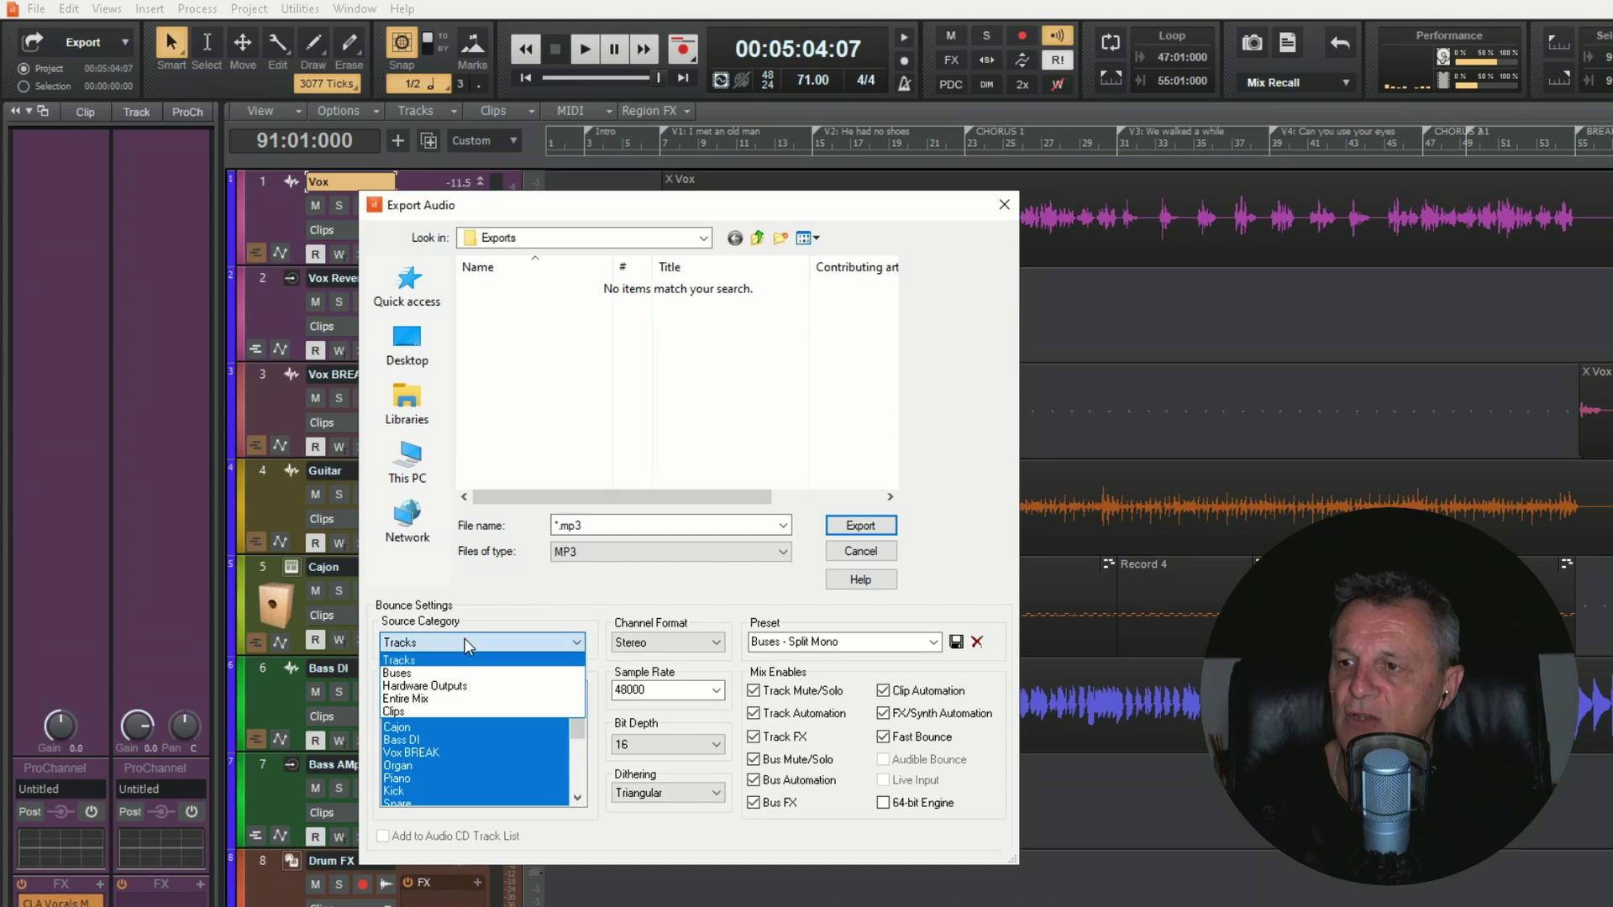
left_click(431, 705)
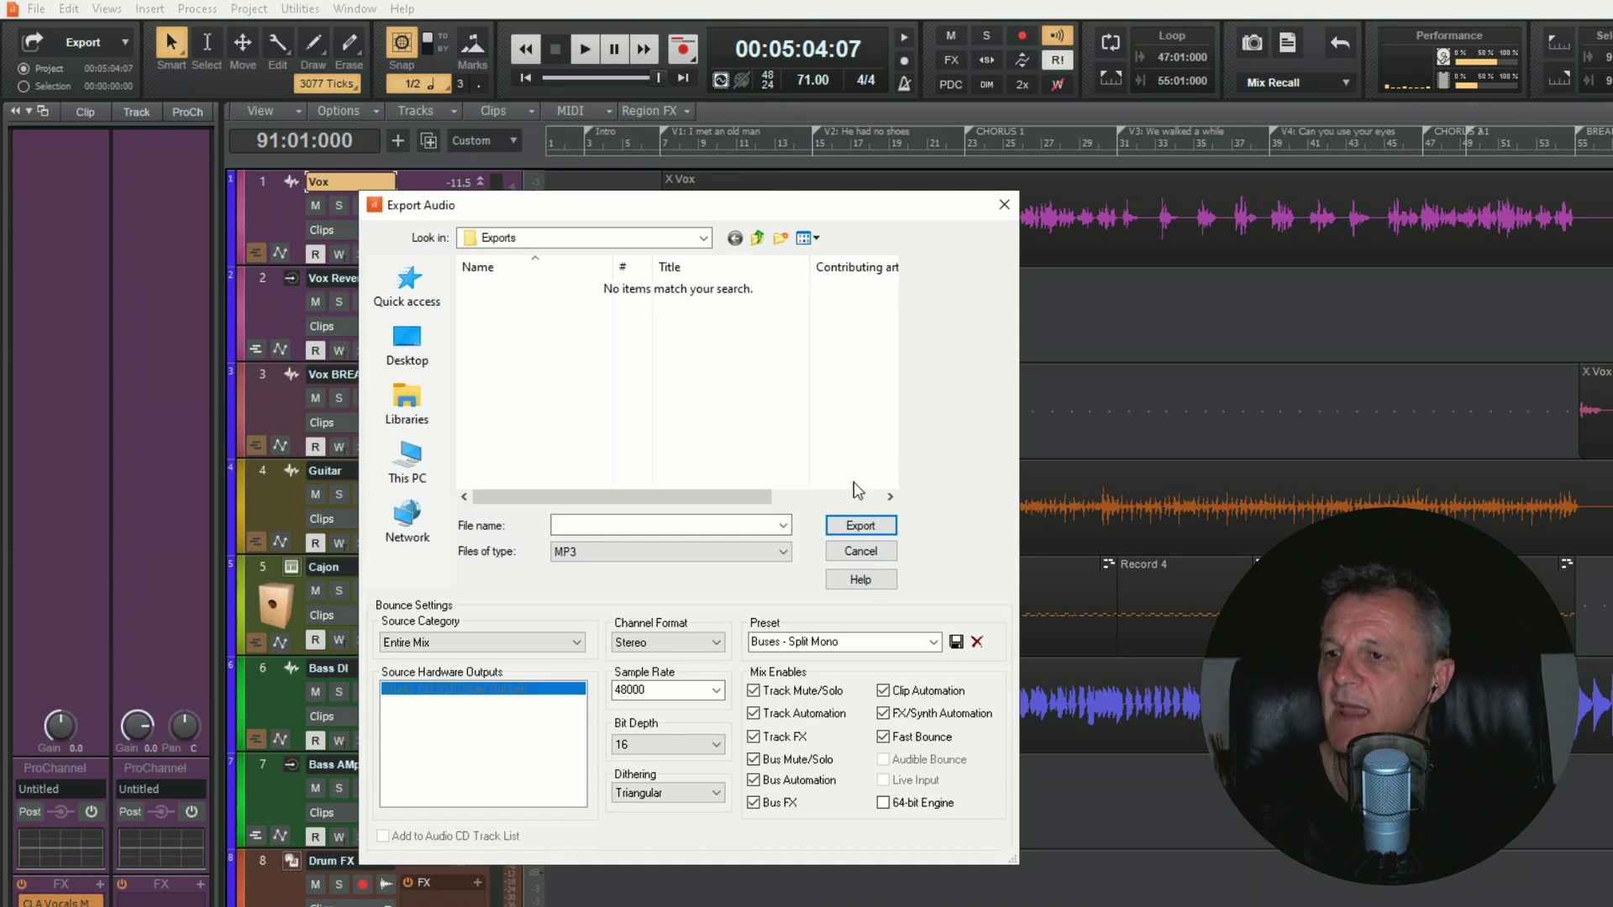
Step: Check the sample rate and dithering choices, keeping the rate at 48000 and the dithering on Triangular
left_click(717, 691)
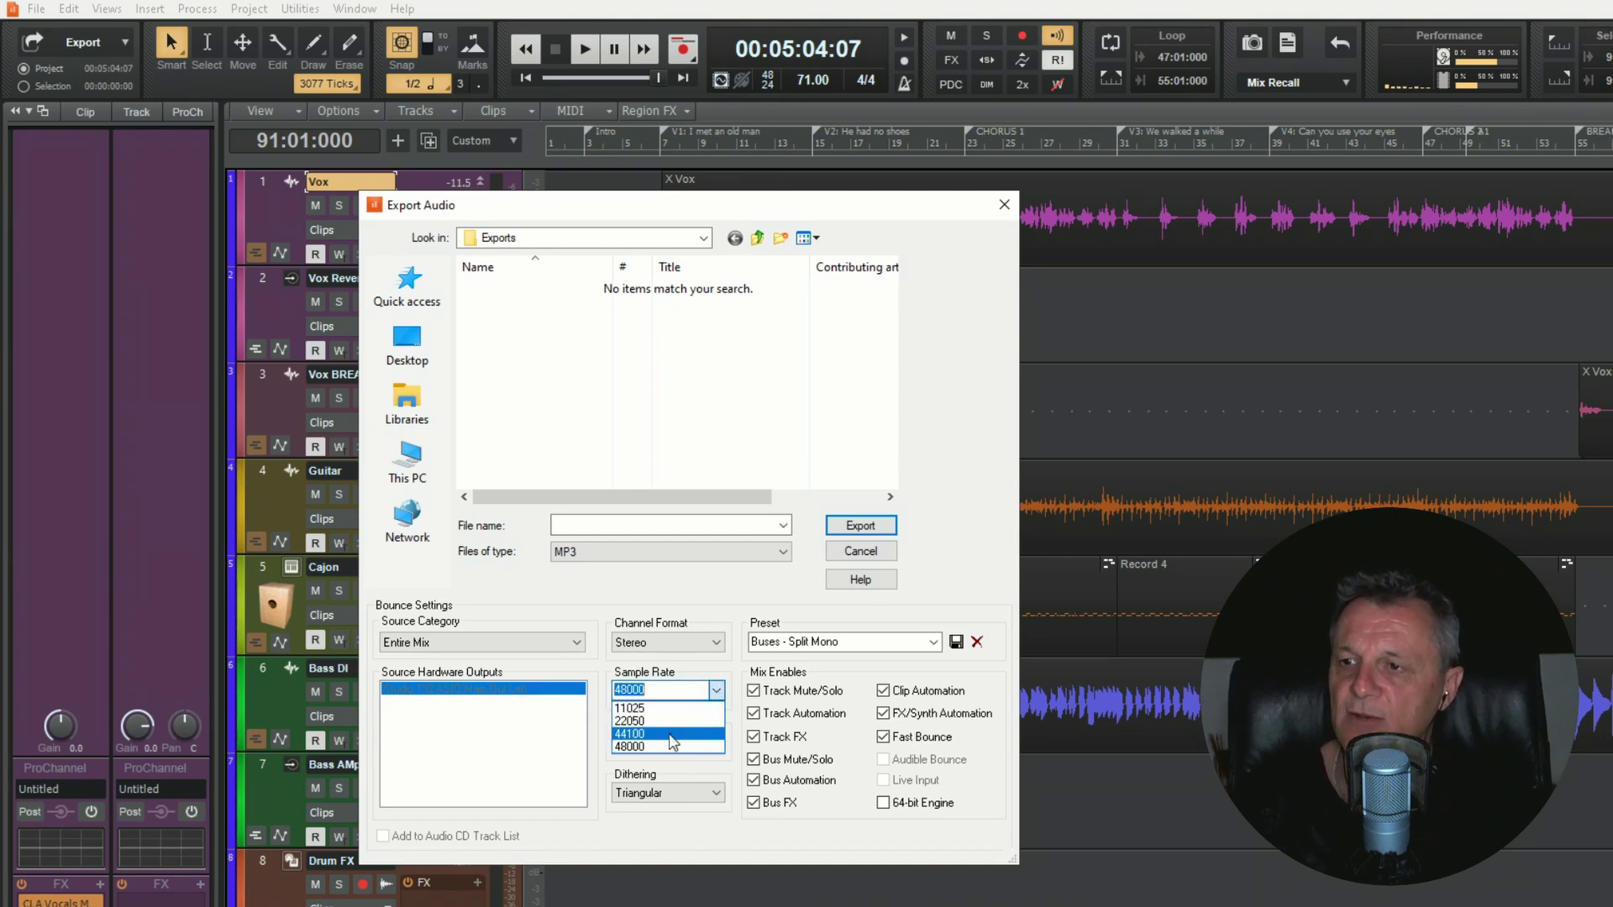
left_click(736, 673)
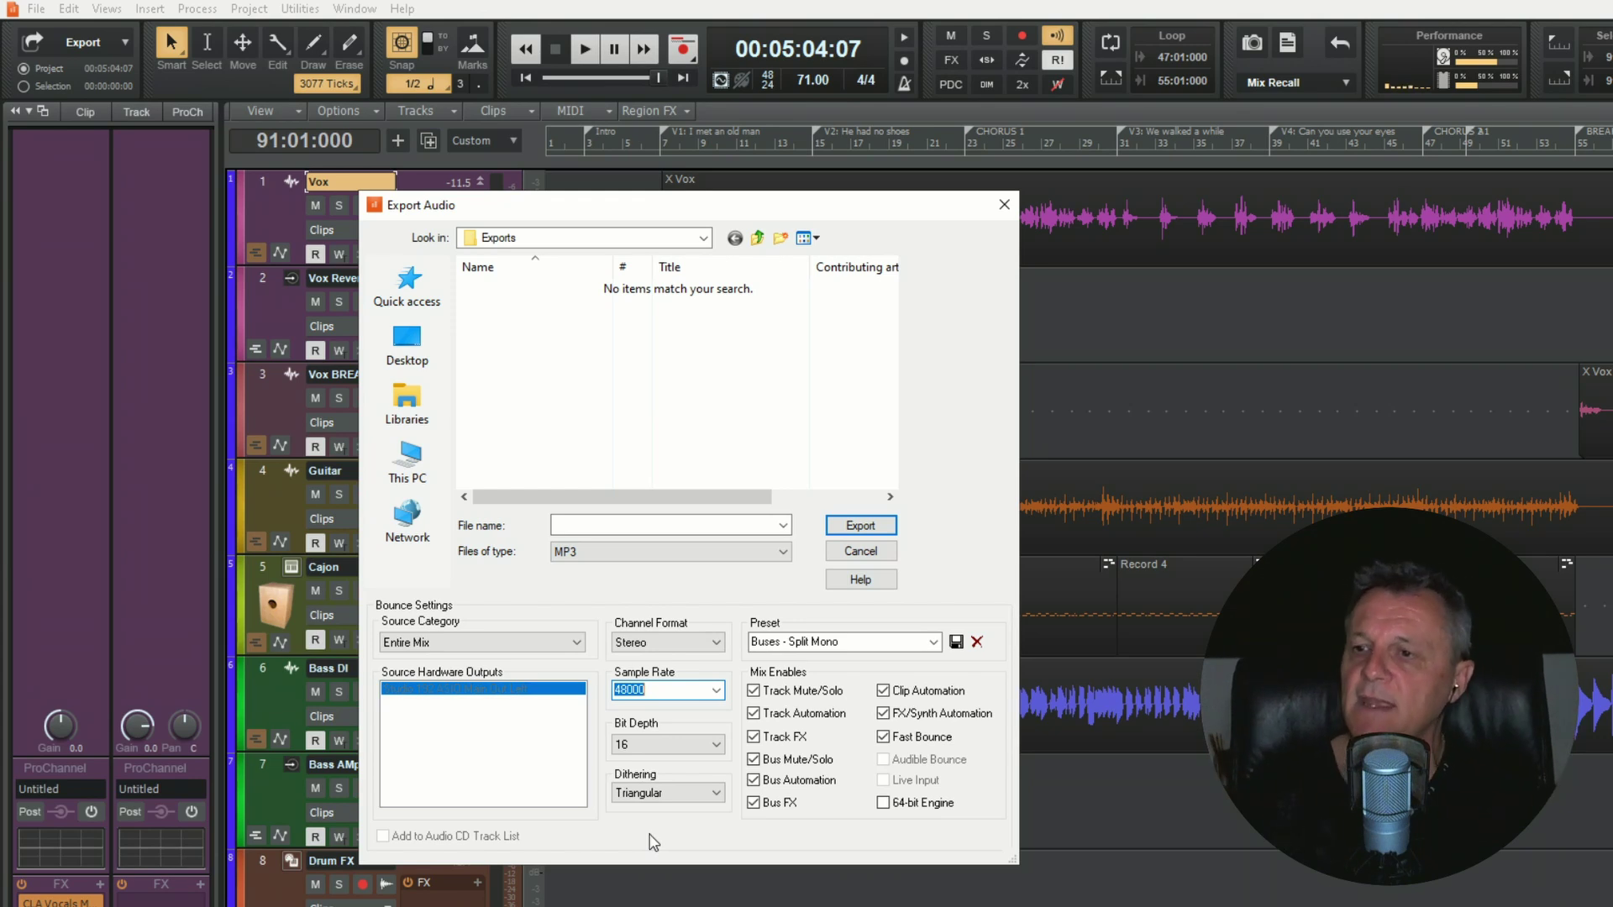
left_click(658, 795)
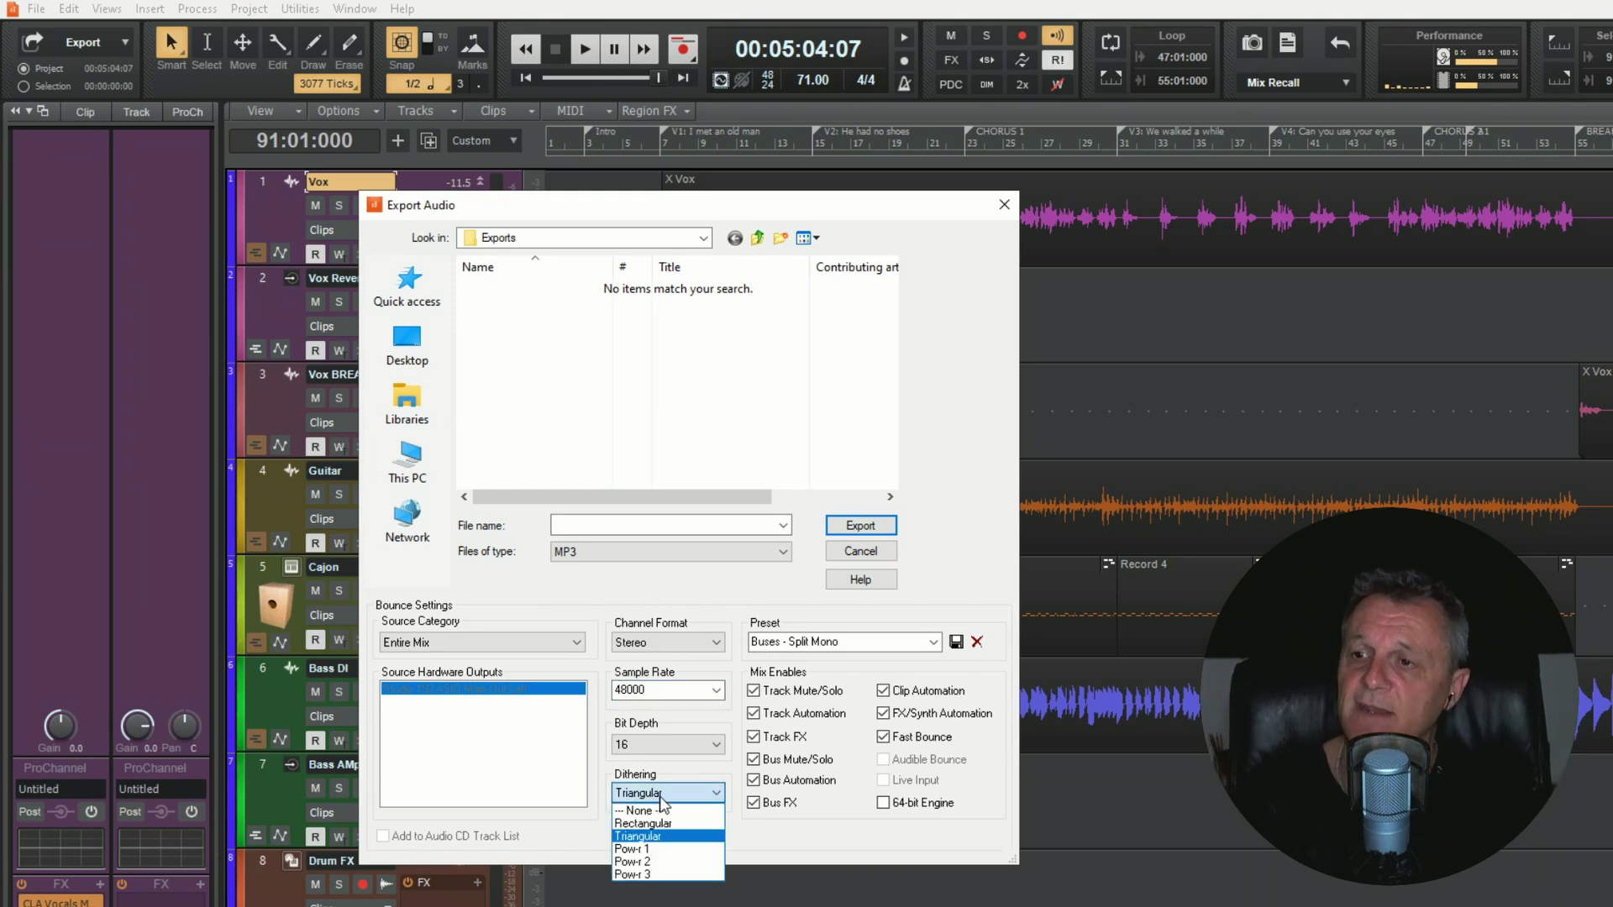
left_click(648, 838)
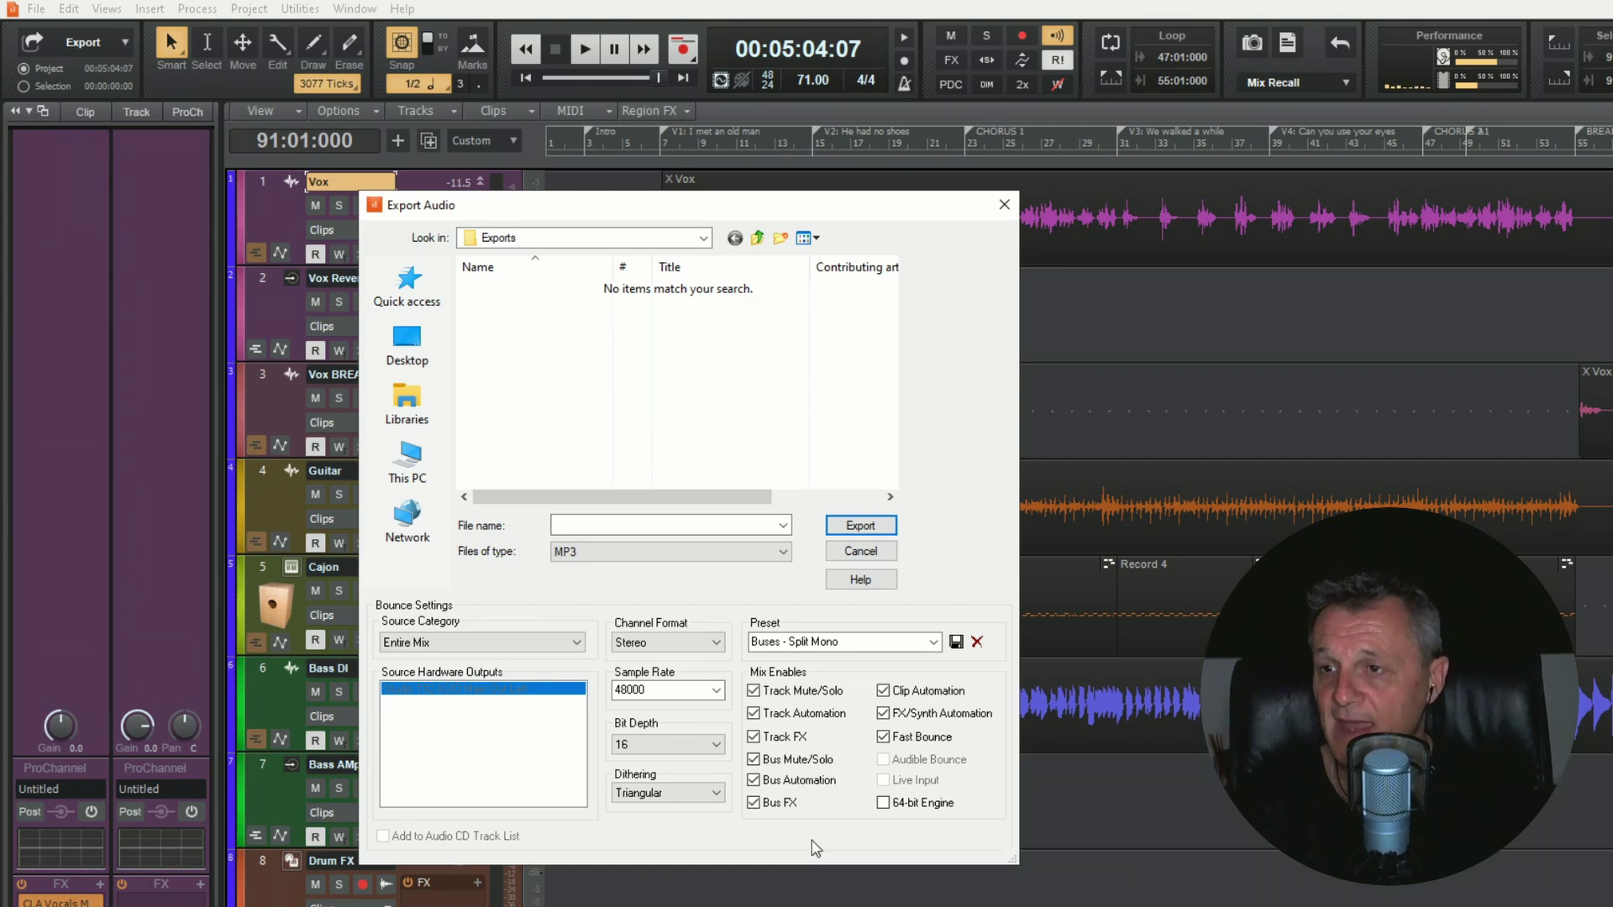
Step: Name the export file "test" and proceed to the MP3 encoding options, placing that dialog where it is fully readable
left_click(592, 526)
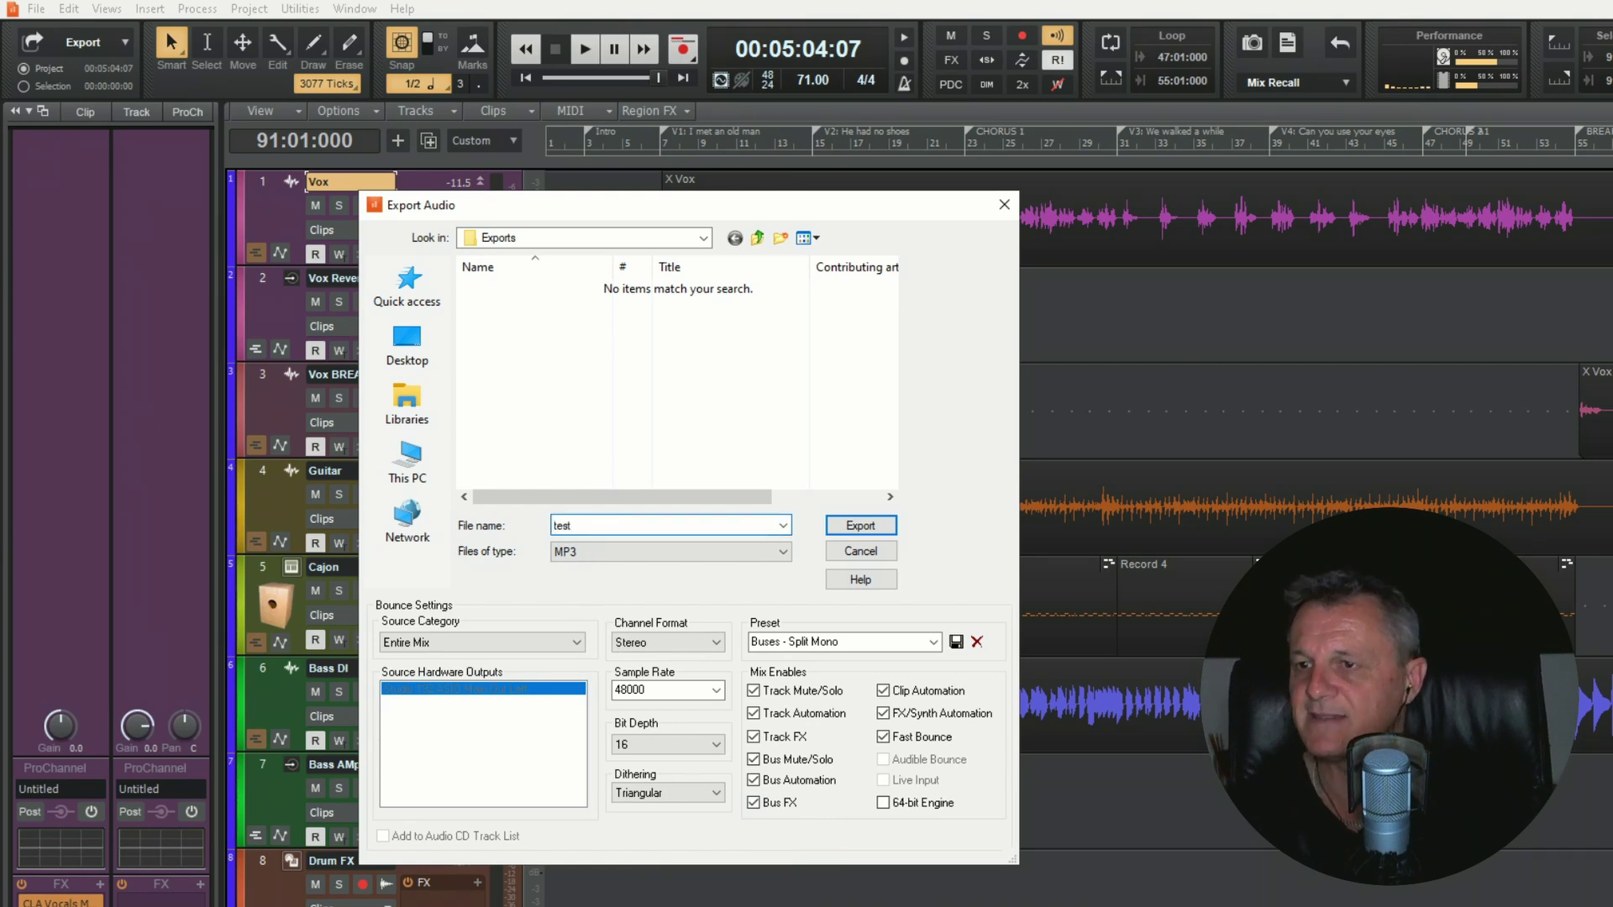
left_click(863, 527)
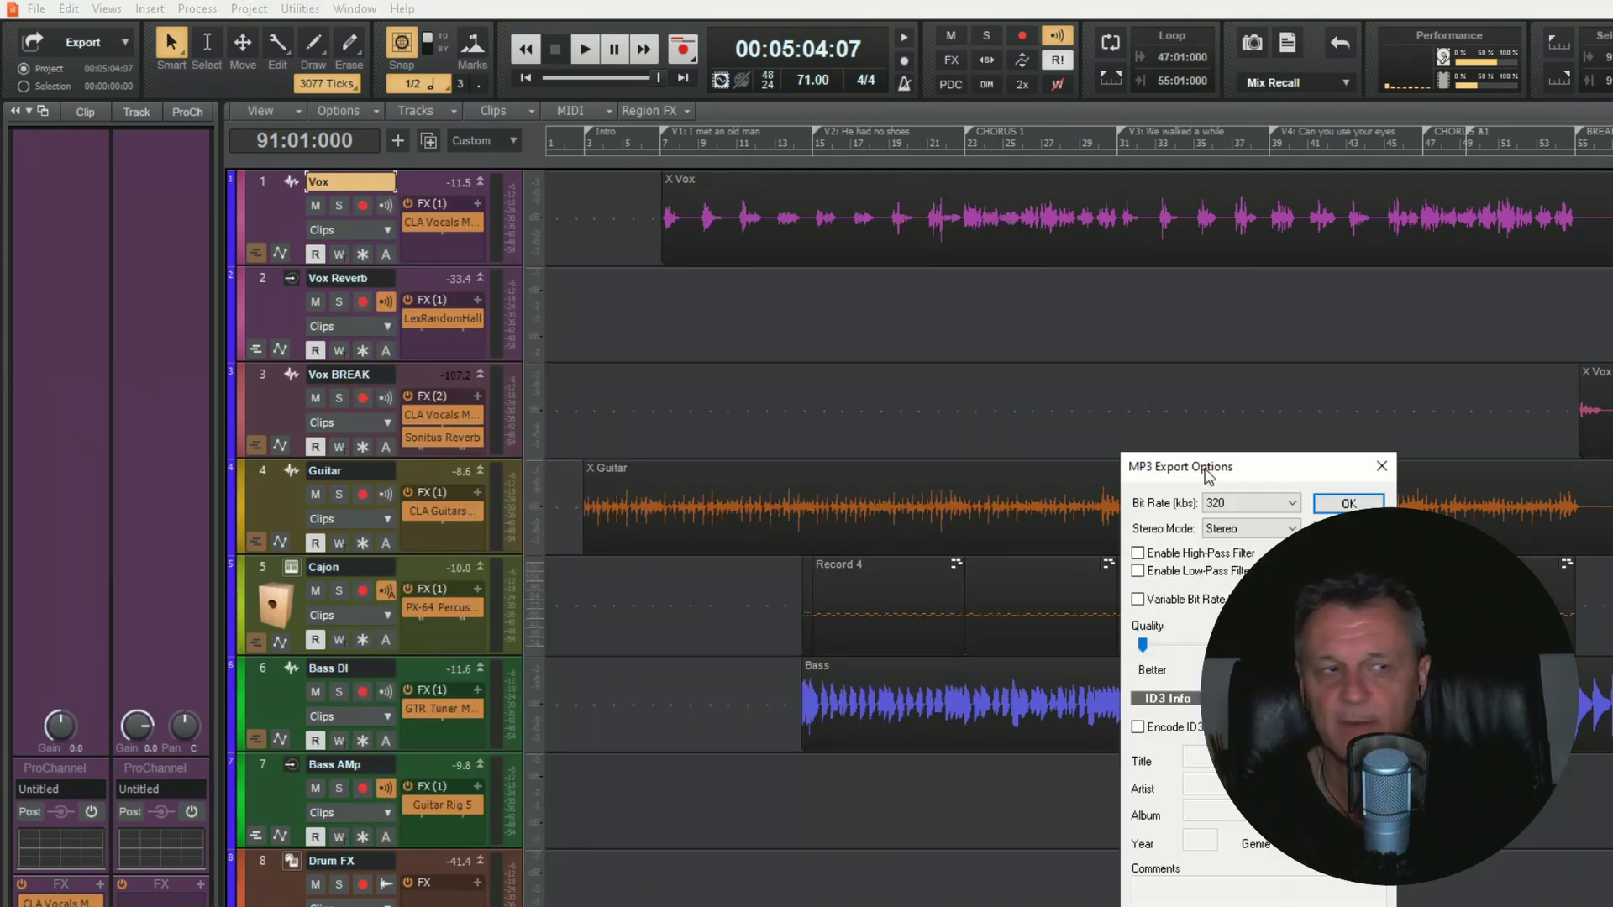
left_click_drag(1206, 466, 654, 350)
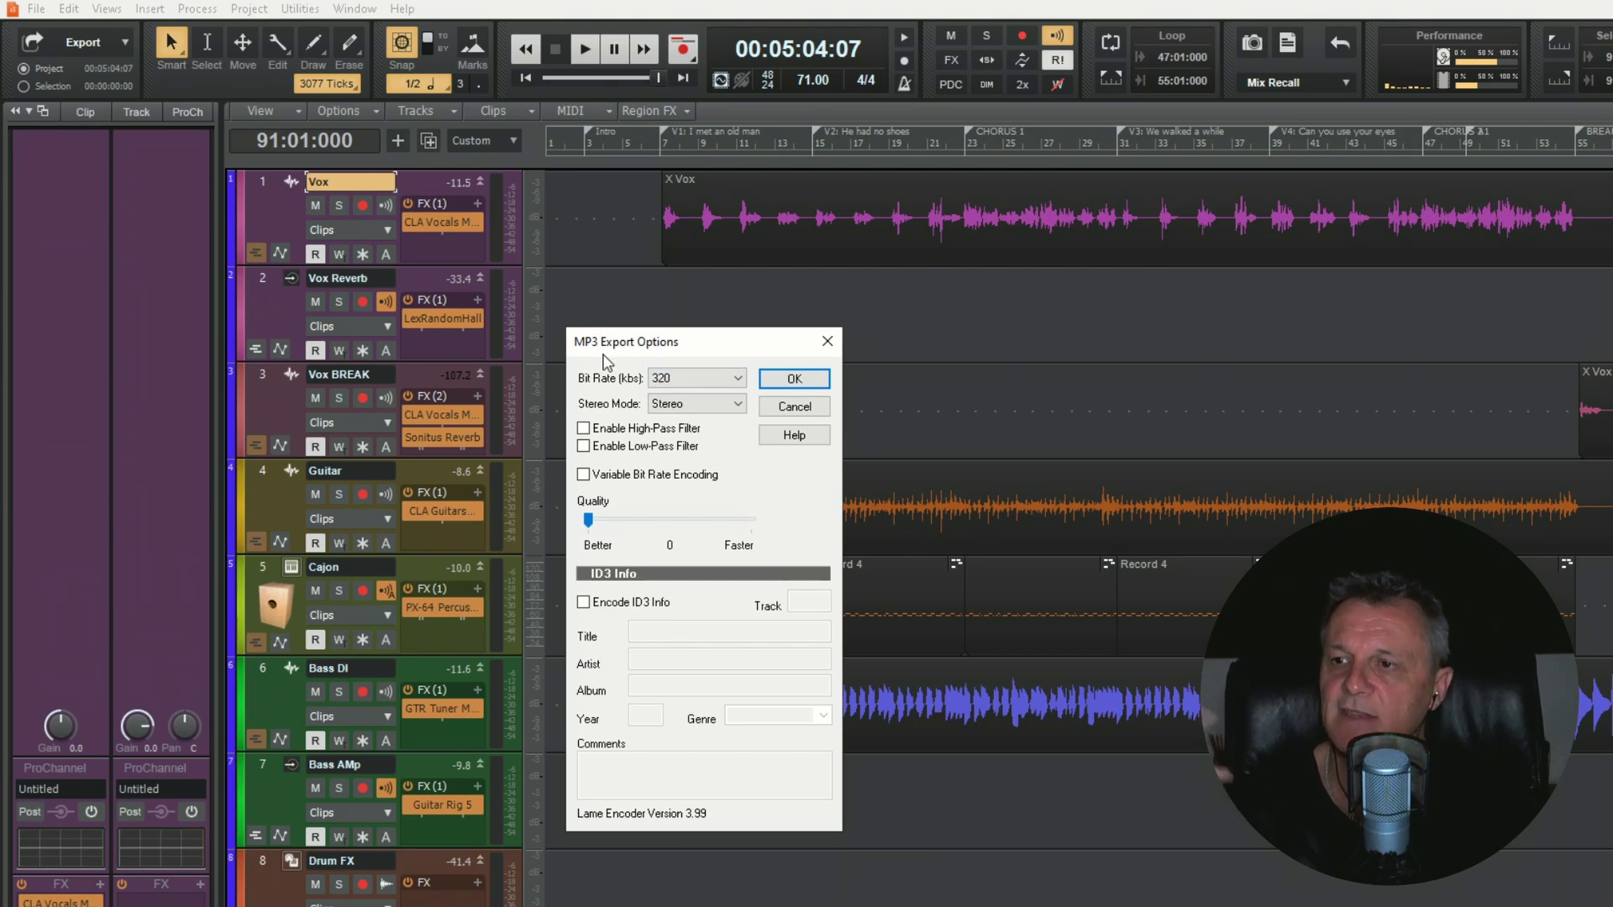
Step: Try the MP3 bit rate at 128 kbps and switch variable bit rate encoding on and off again
left_click(683, 380)
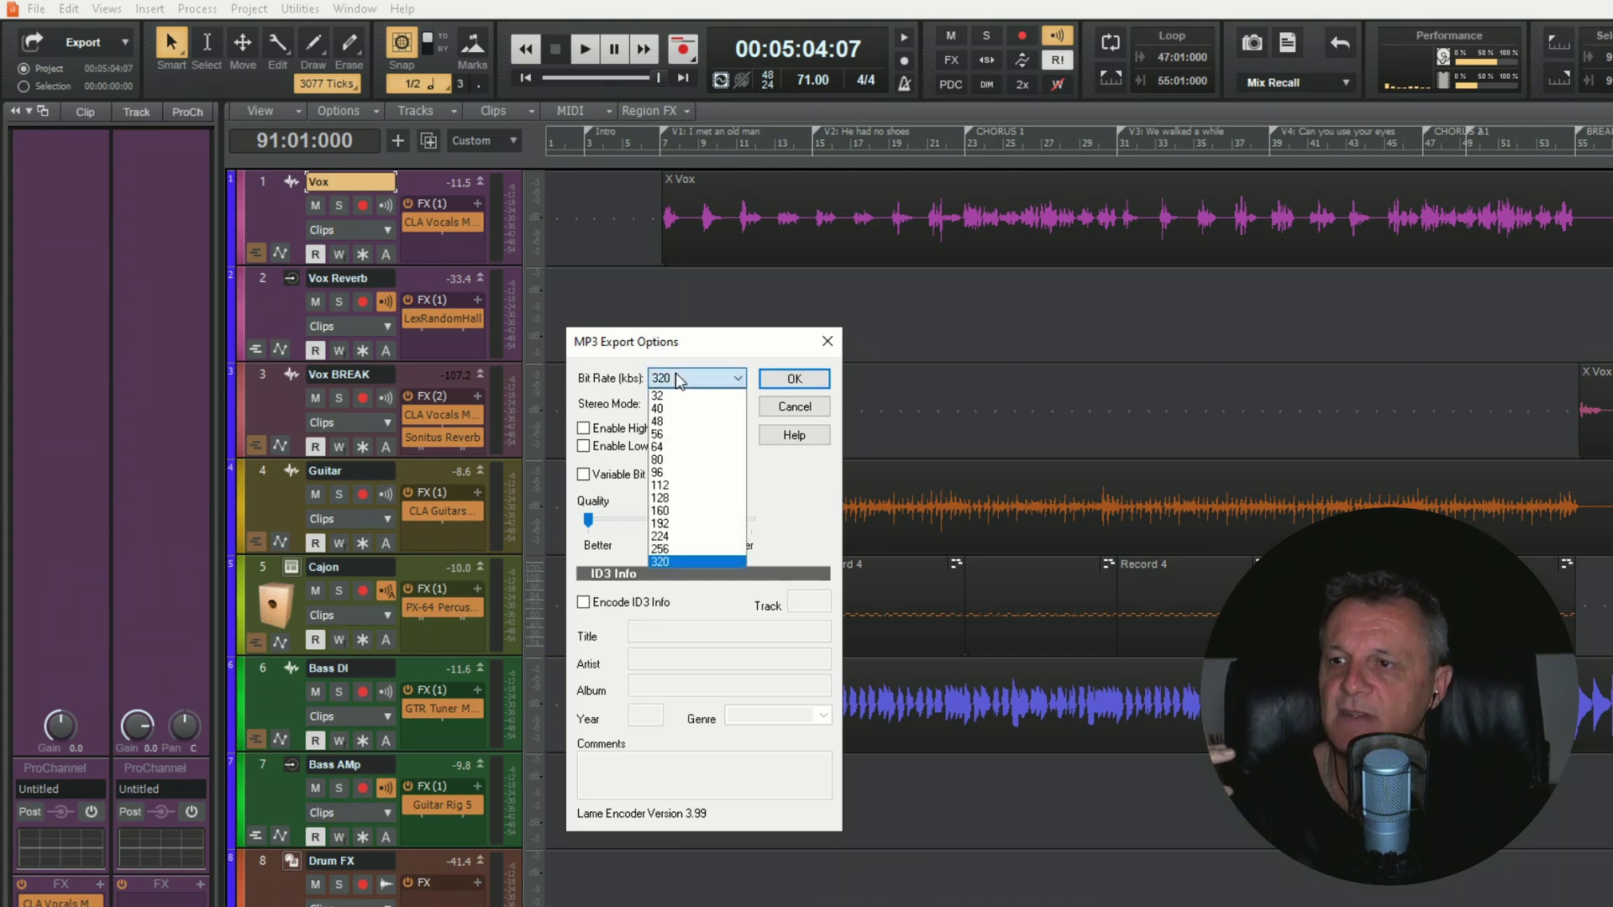
left_click(669, 564)
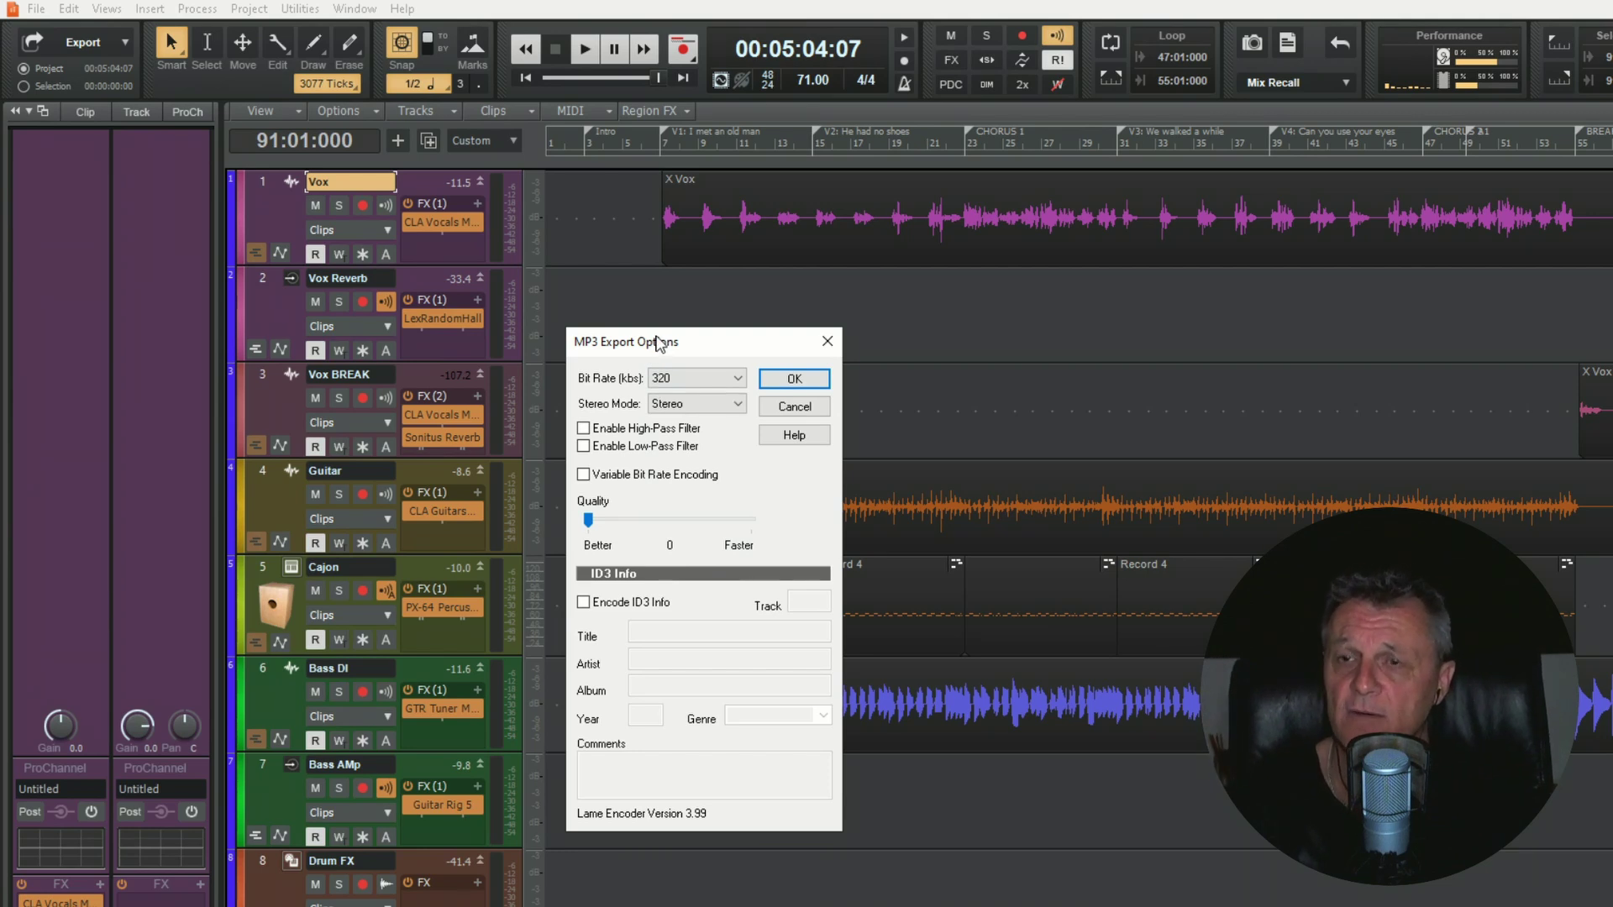
left_click(681, 378)
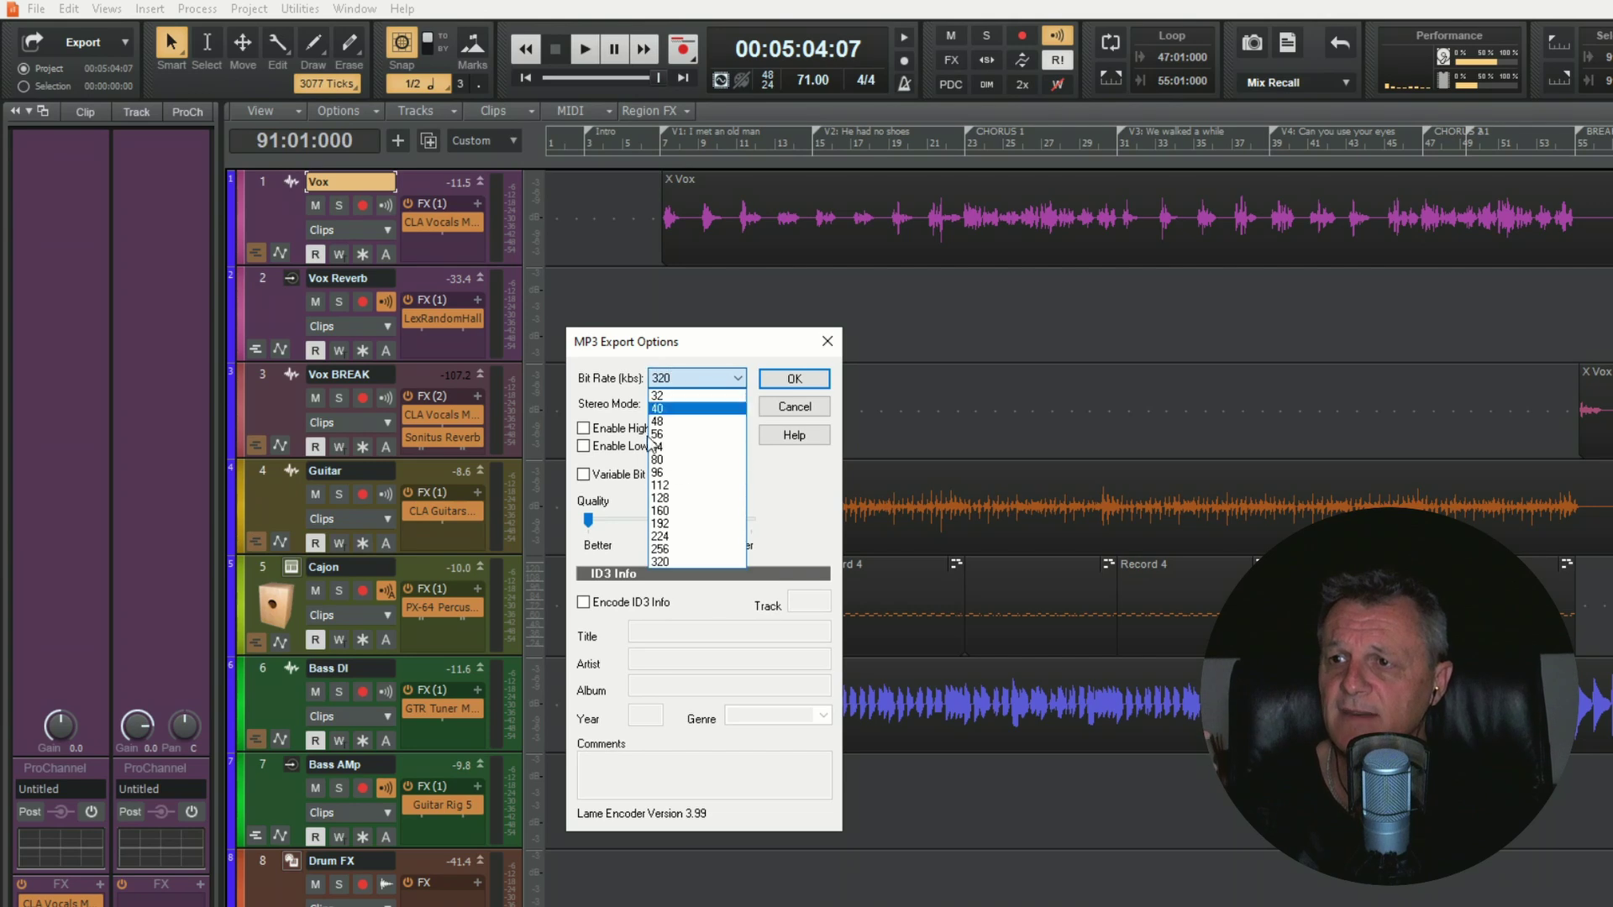
left_click(670, 498)
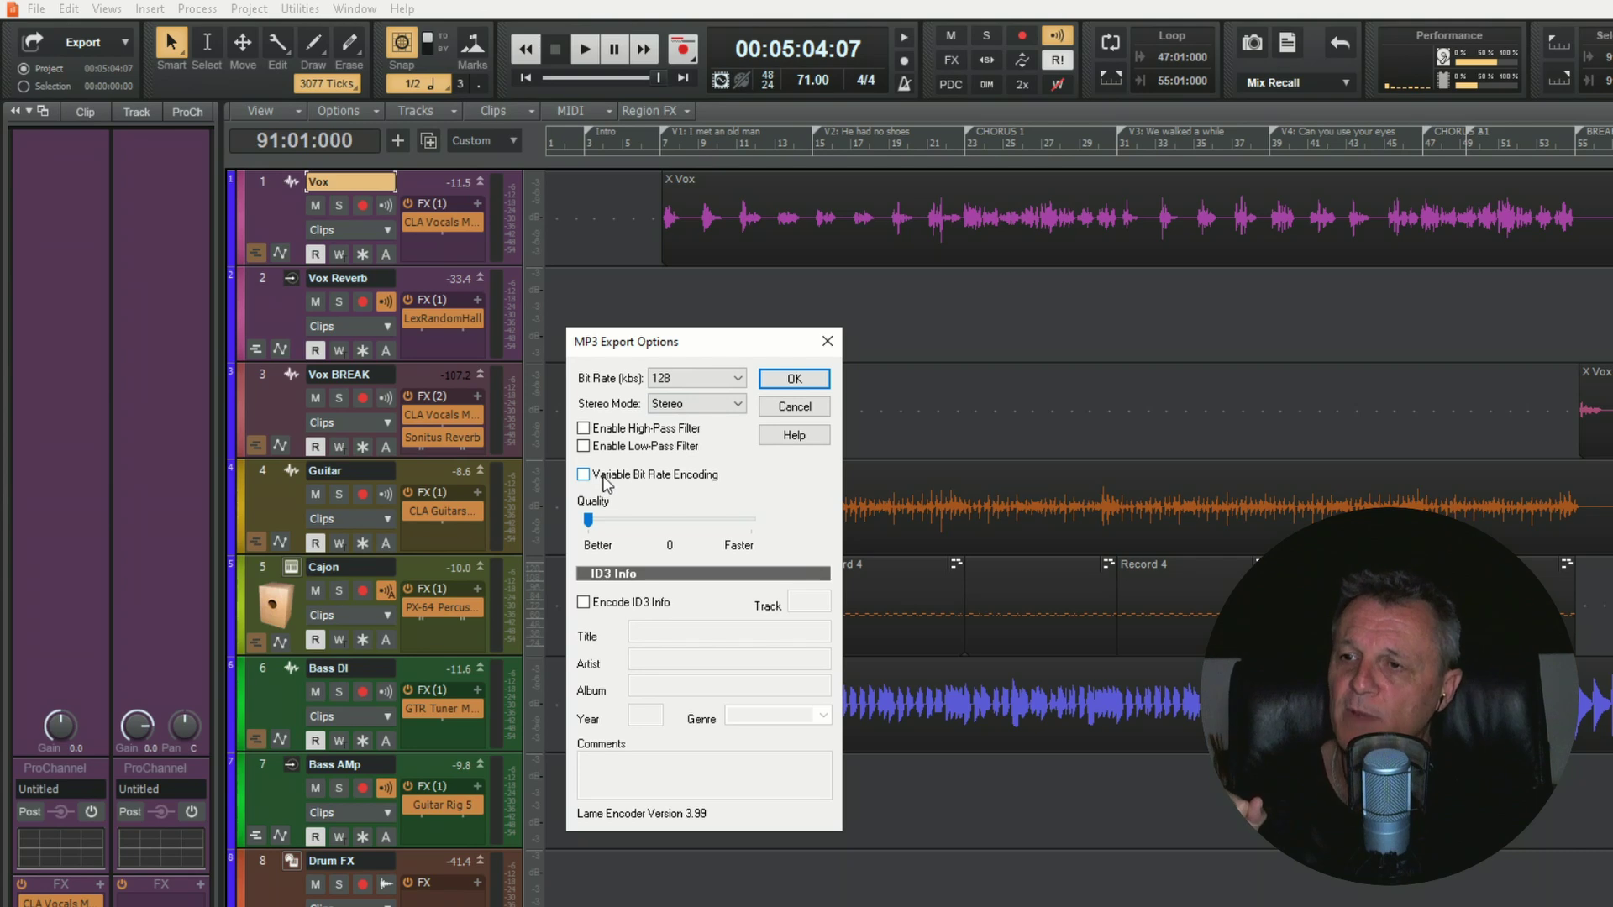
left_click(584, 477)
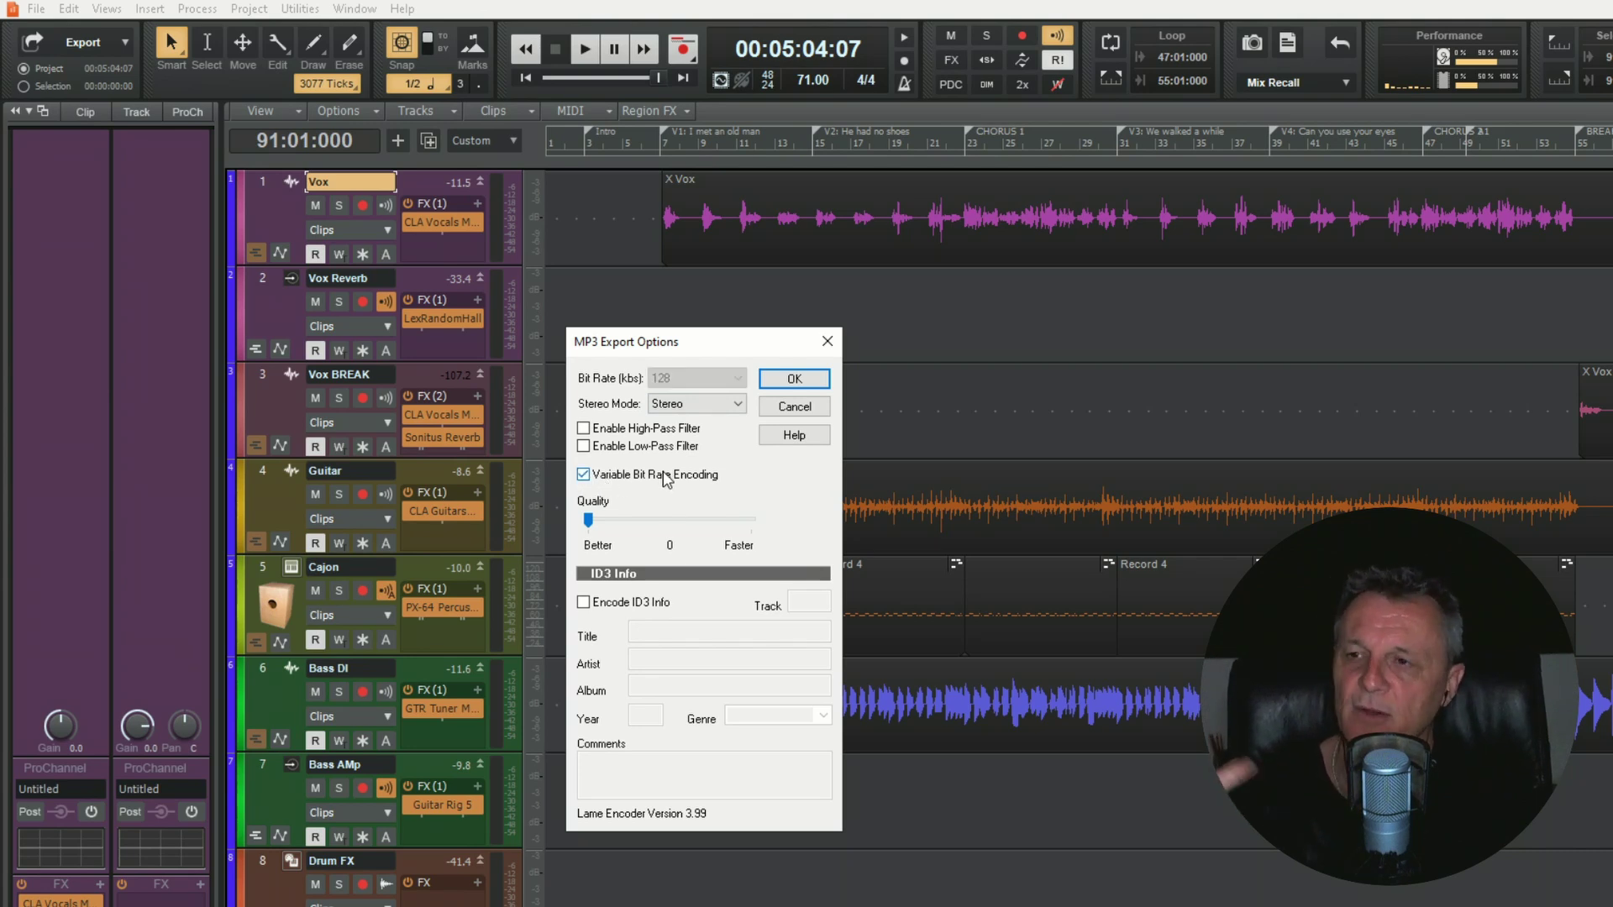
left_click(584, 476)
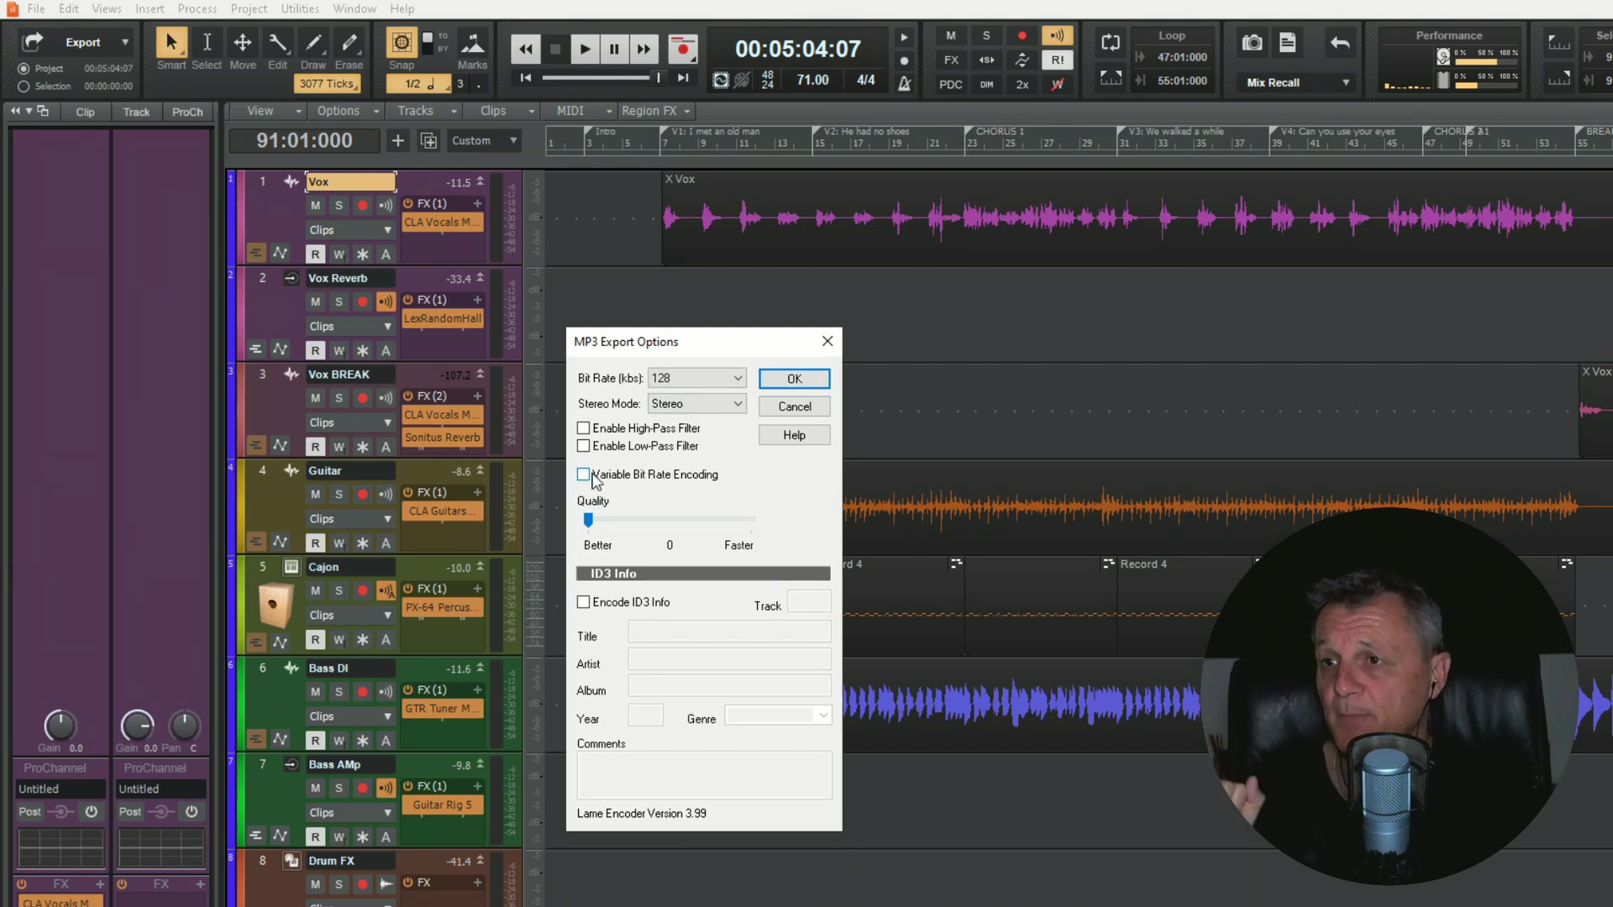
Step: Set the MP3 bit rate to 320 kbps and keep the encoding quality at 0, the best setting
left_click(696, 383)
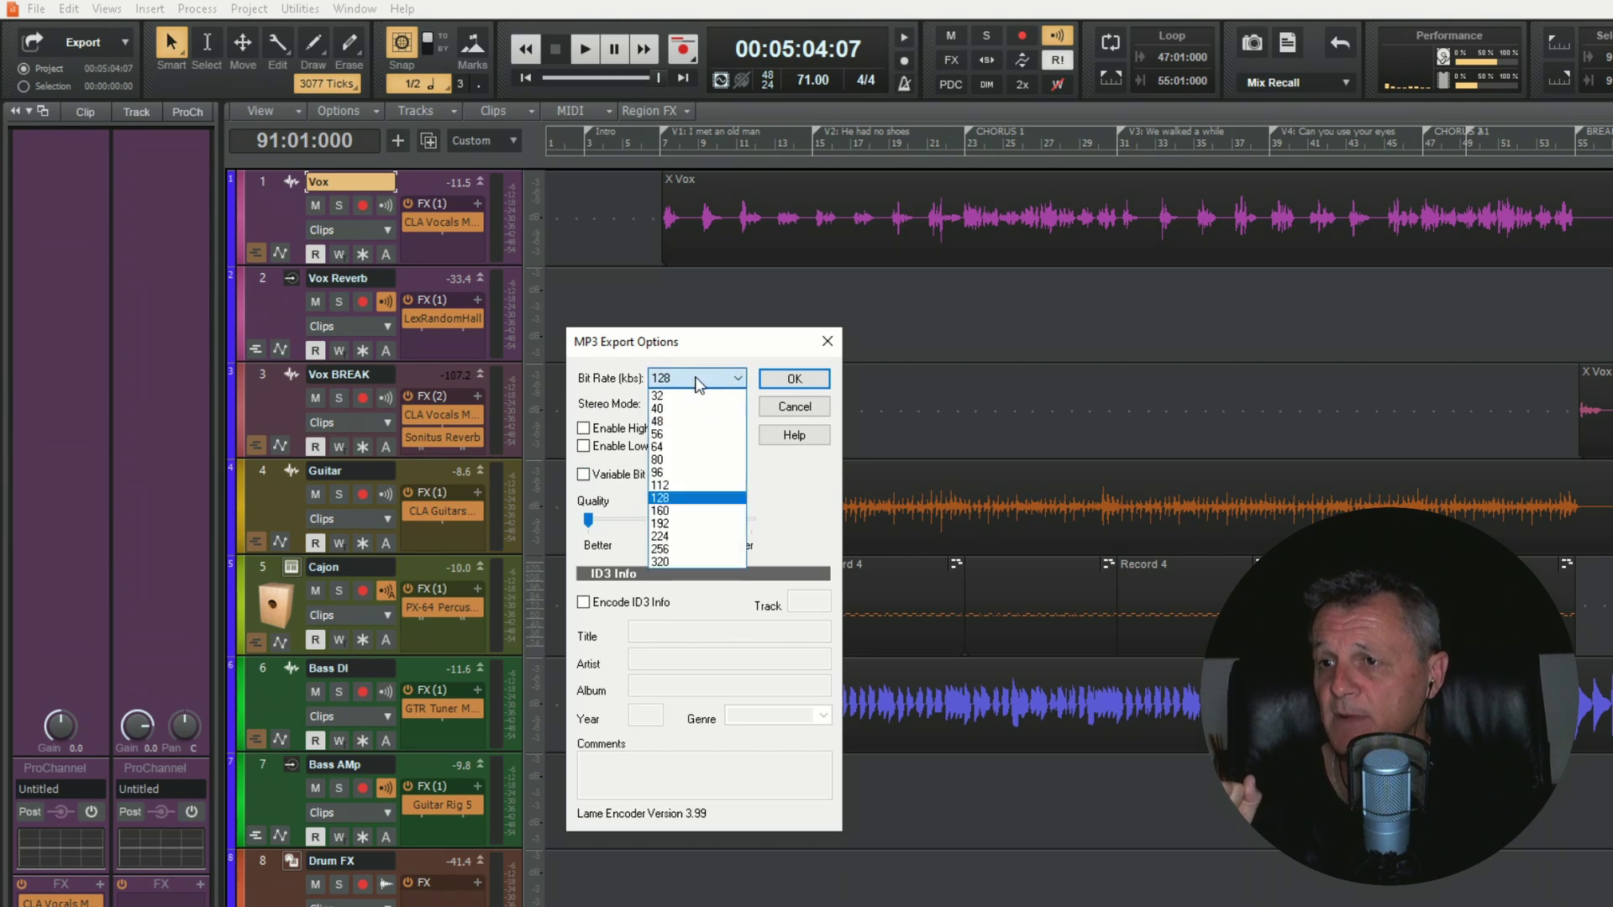
left_click(678, 562)
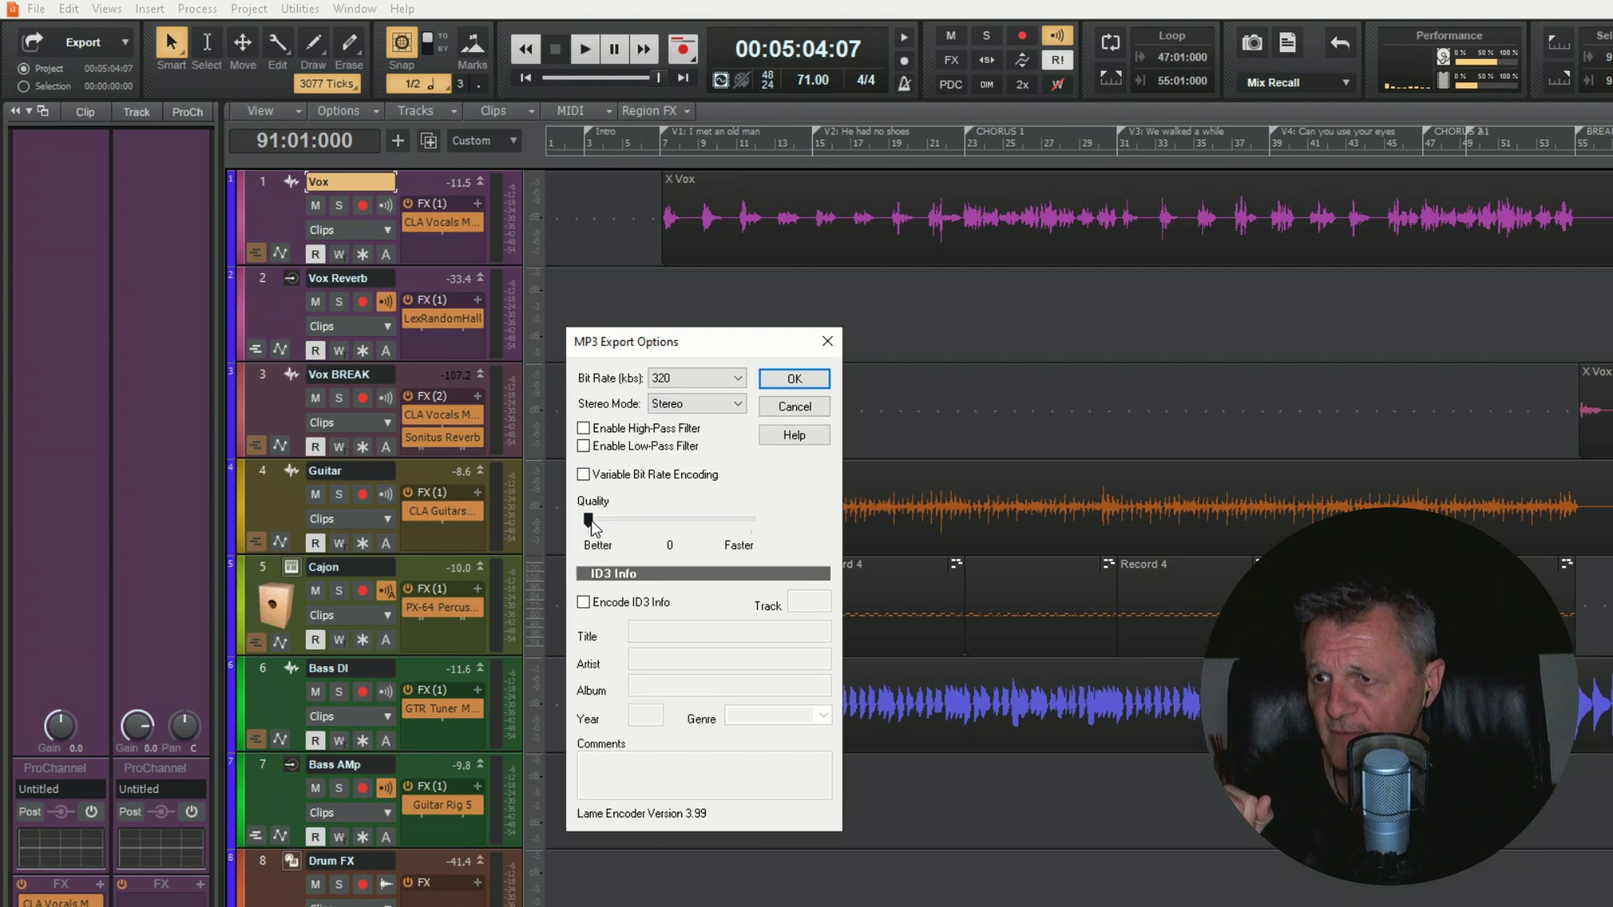
mouse_move(588, 519)
left_mouse_down()
mouse_move(764, 519)
mouse_move(585, 538)
left_mouse_up()
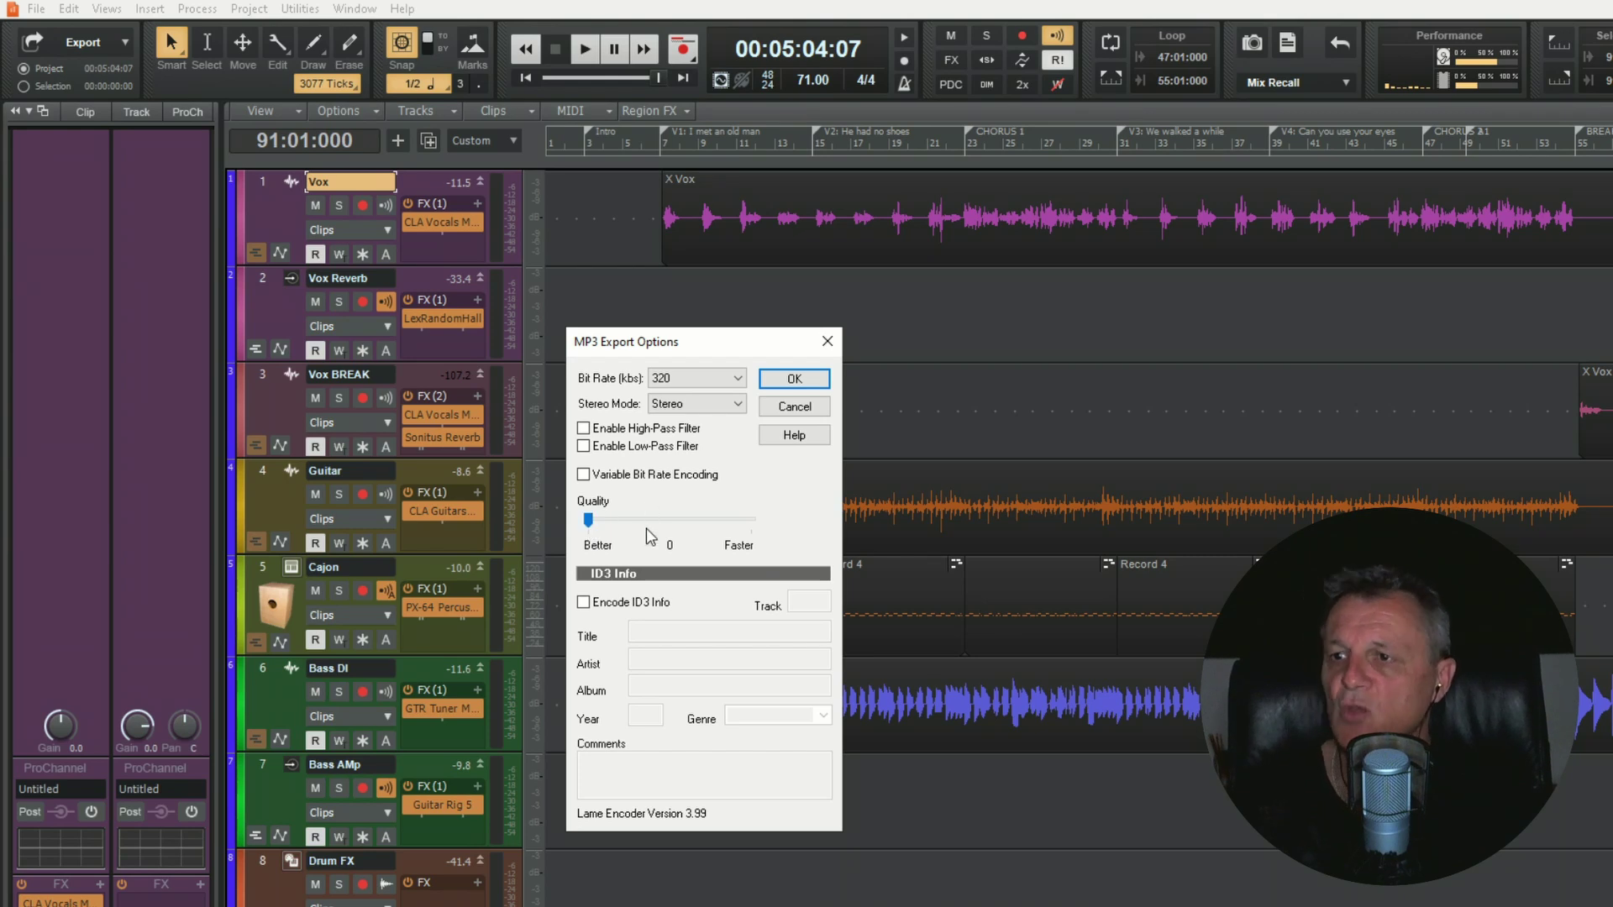
Step: Encode ID3 info with track 1, title "I Dont Buy", the artist's name, album "Tester", year 2019, genre Acoustic and comment "This is a test", and export
left_click(583, 603)
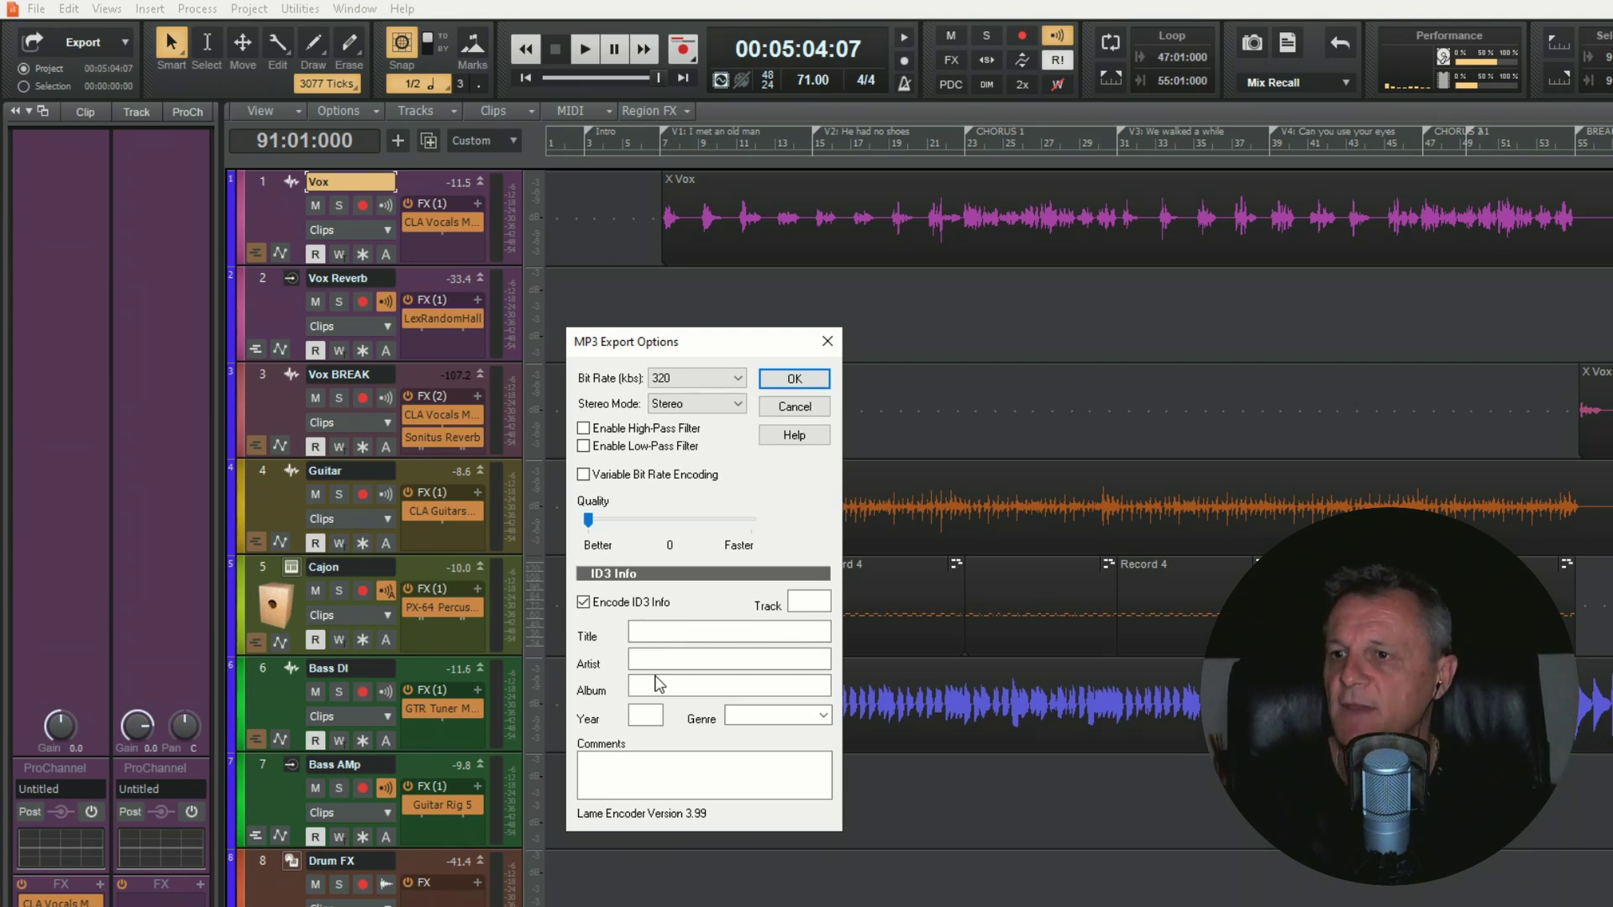
left_click(813, 602)
type("1")
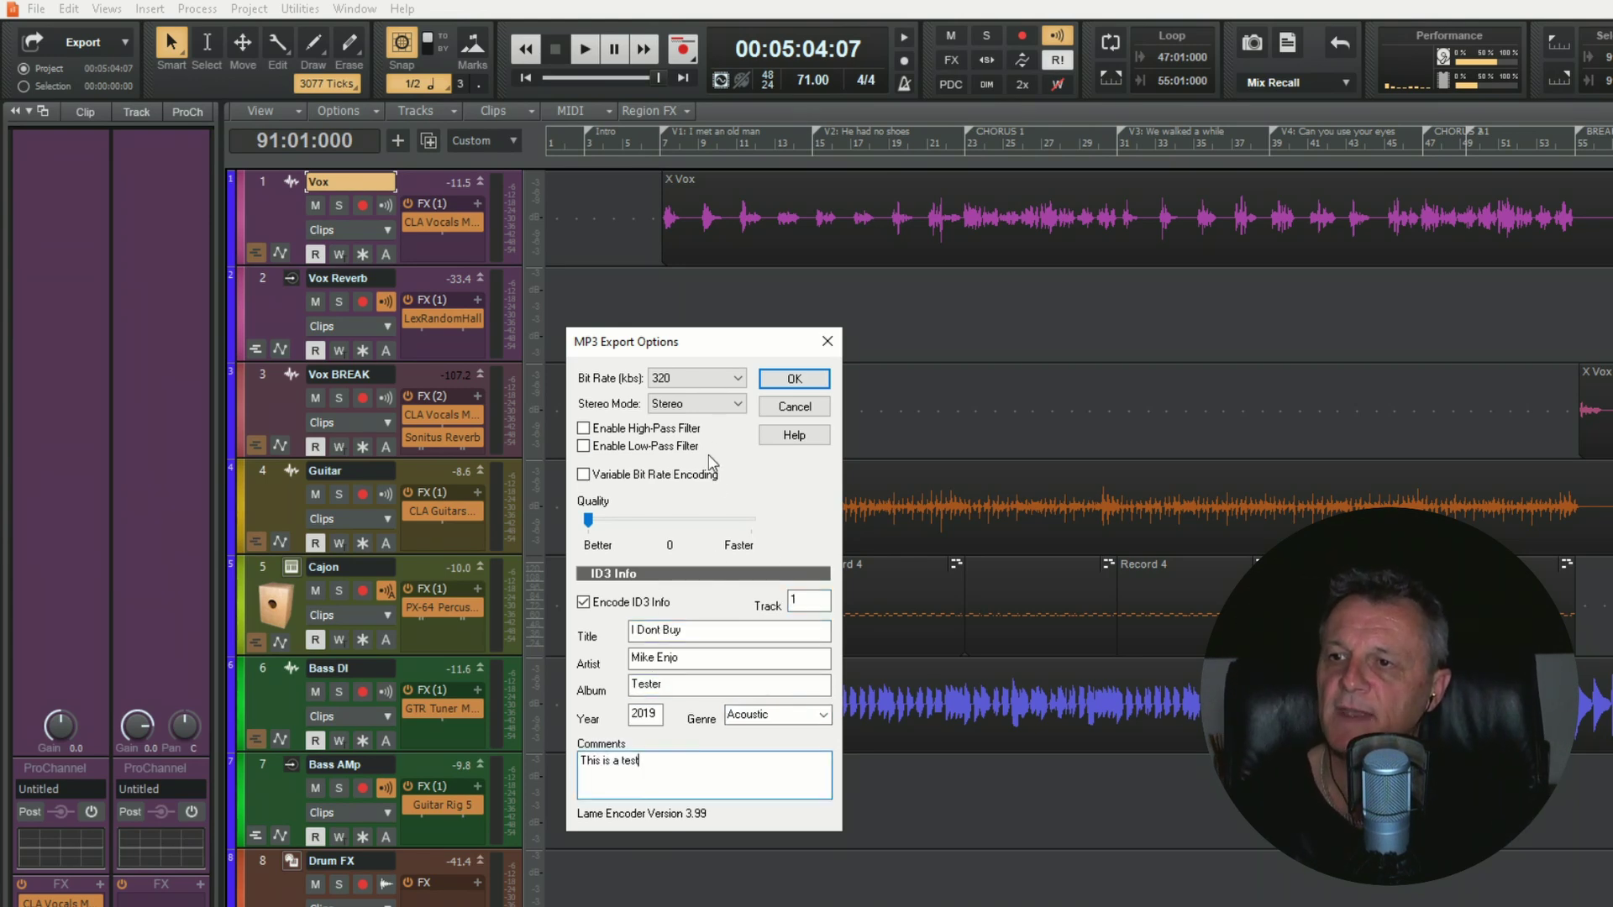
left_click(790, 377)
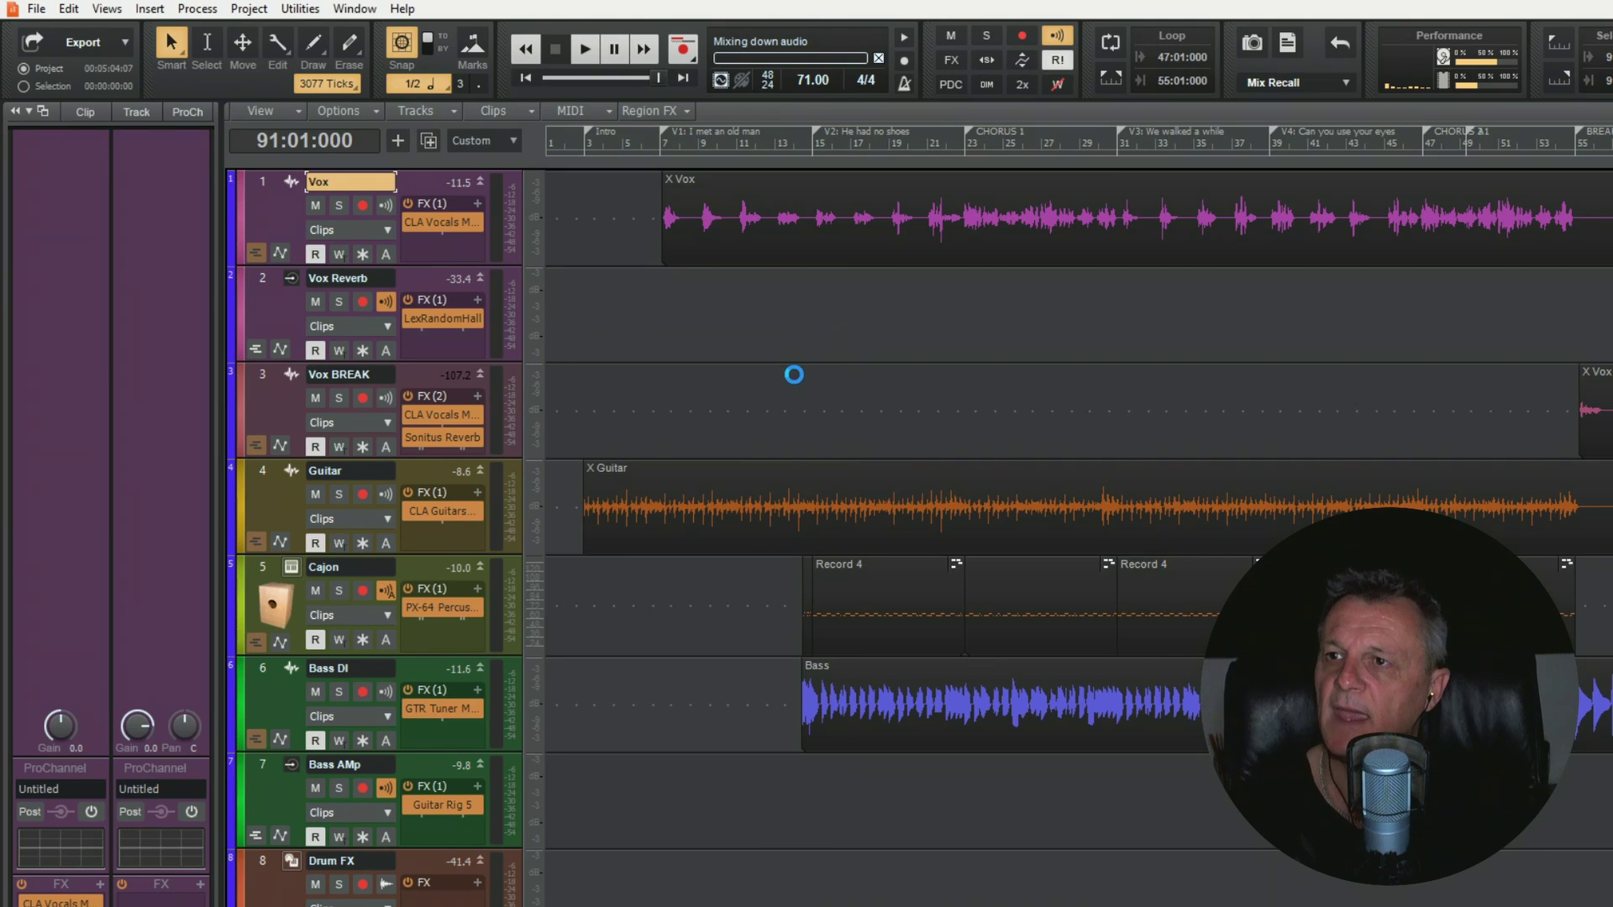
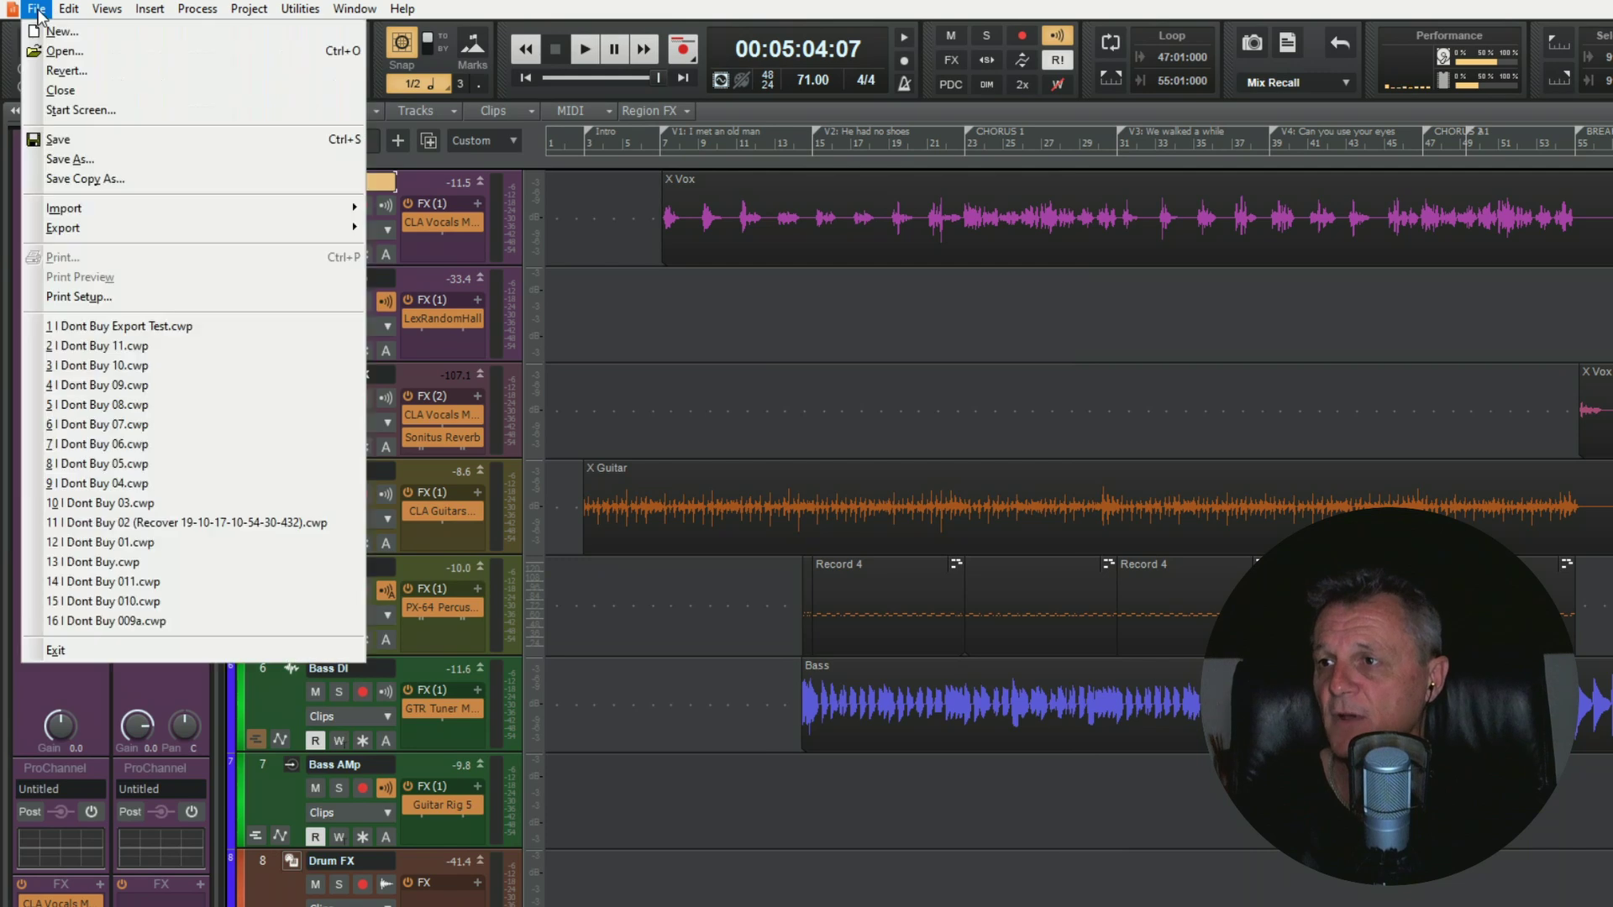
Step: Begin another audio export of the project and set the file type to Wave
mouse_move(220, 236)
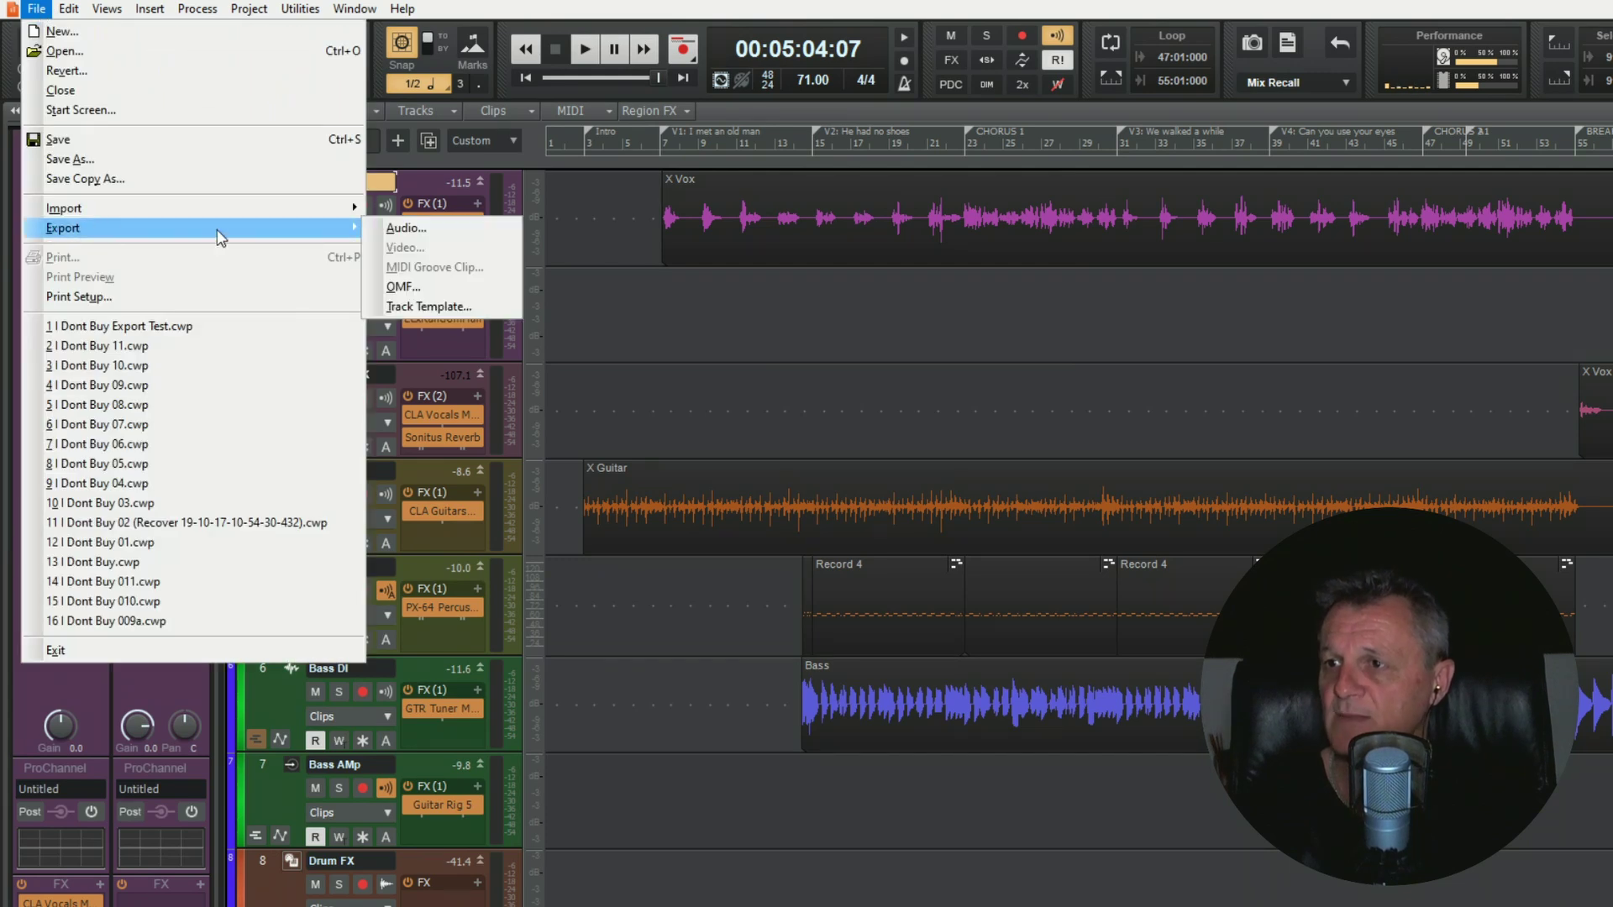
left_click(423, 231)
left_click_drag(1137, 370, 543, 187)
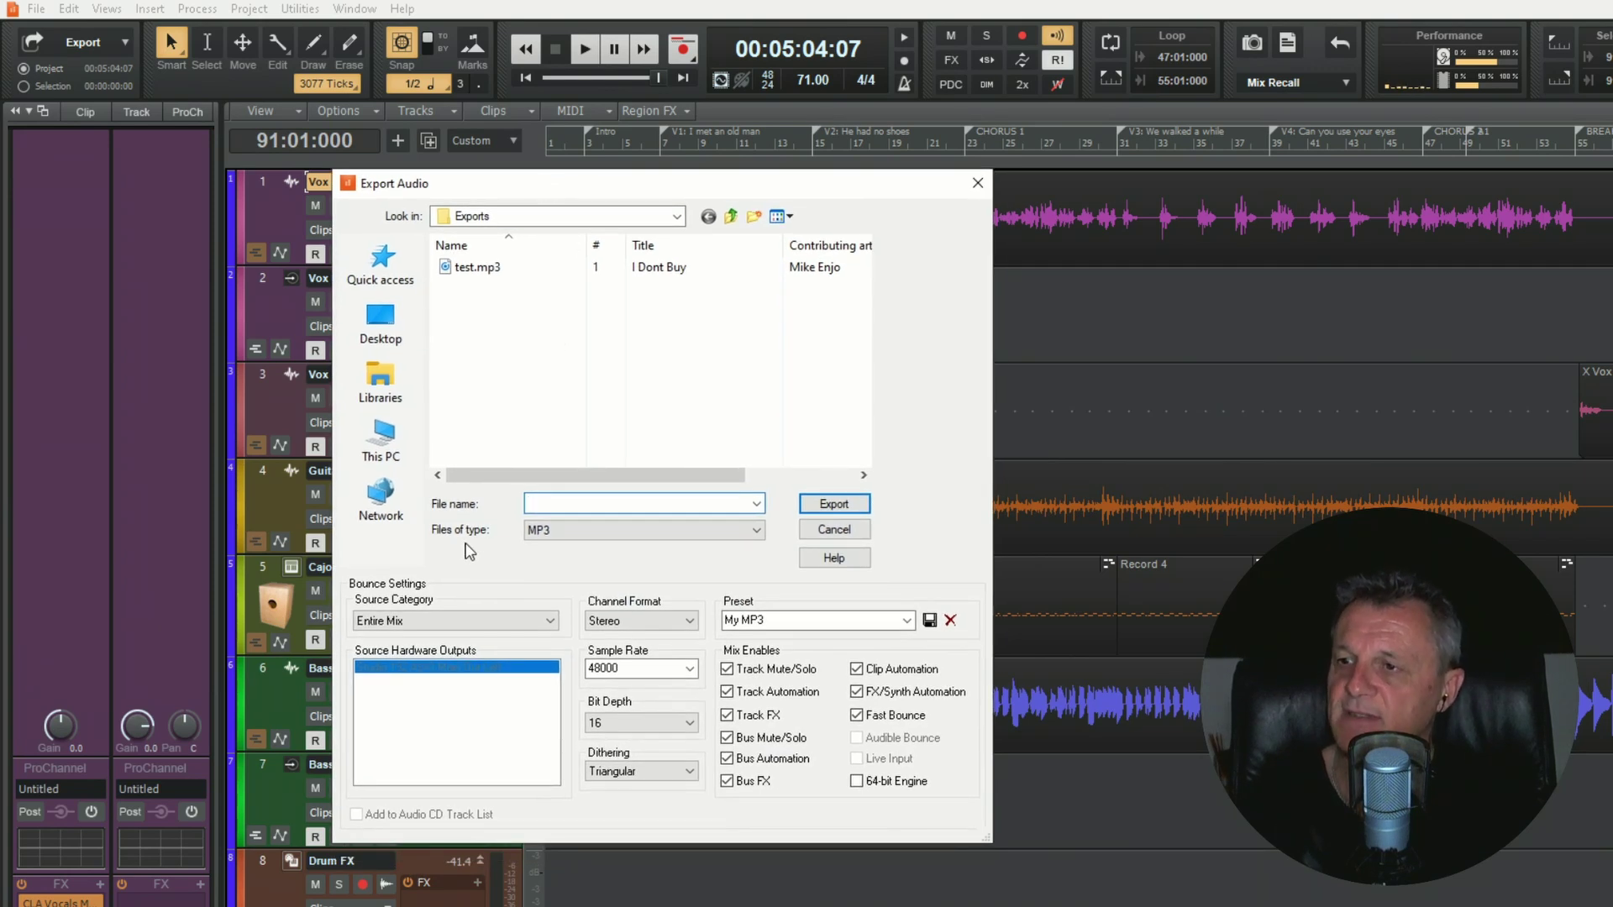
left_click(569, 537)
left_click(555, 548)
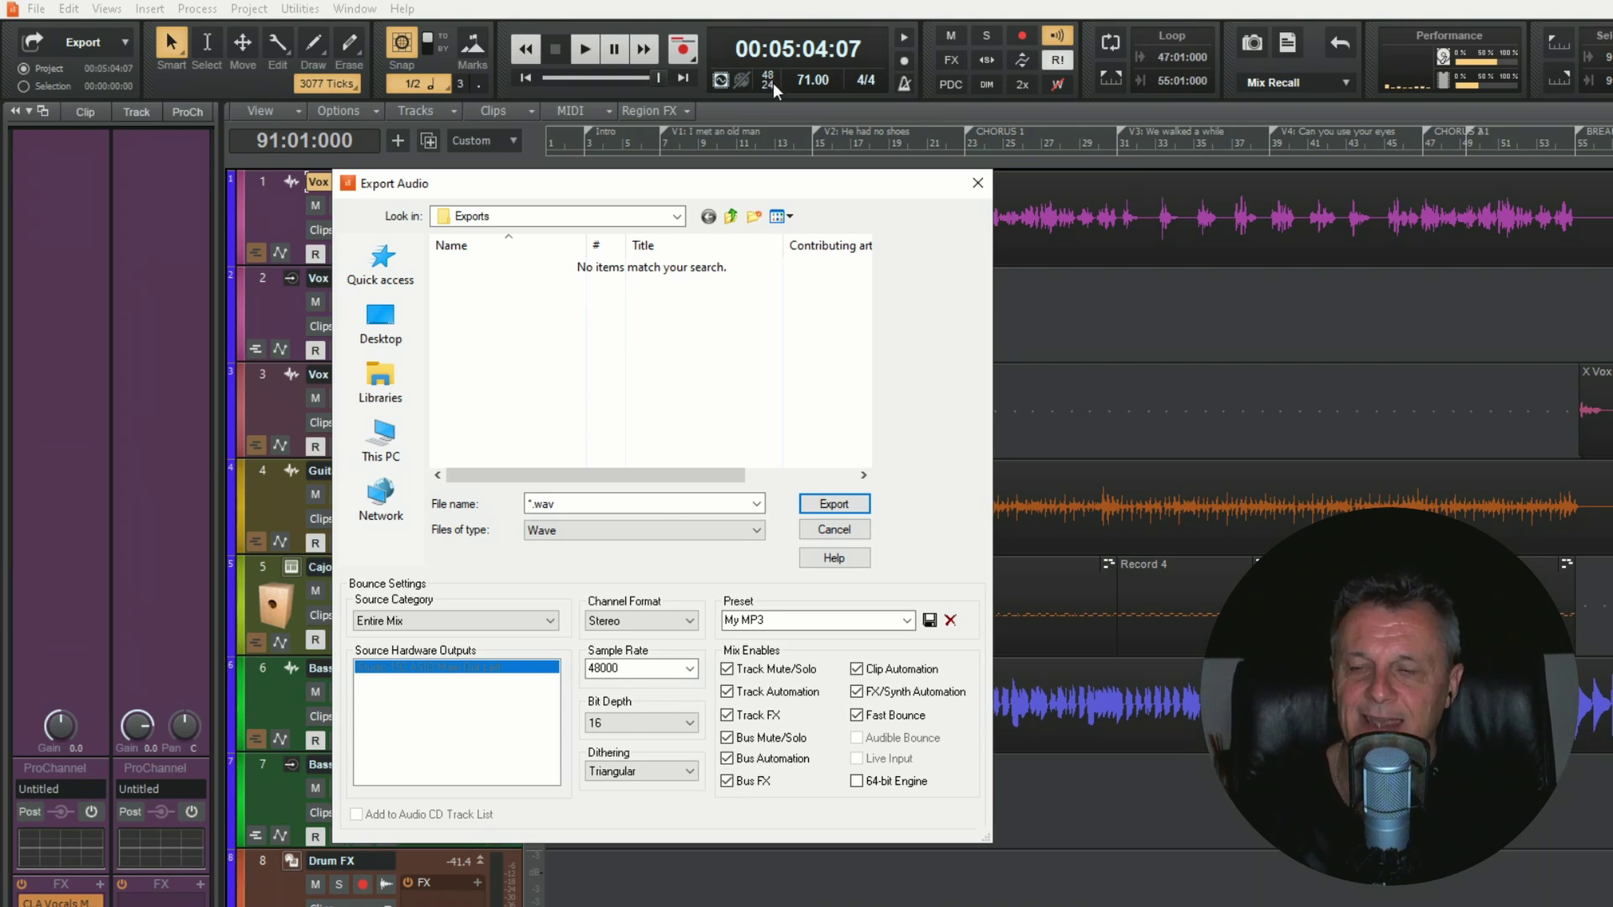
Step: Keep the export's sample rate at 48000, set the bit depth to 24 and dithering to None, and enable the 64-bit engine
left_click(691, 669)
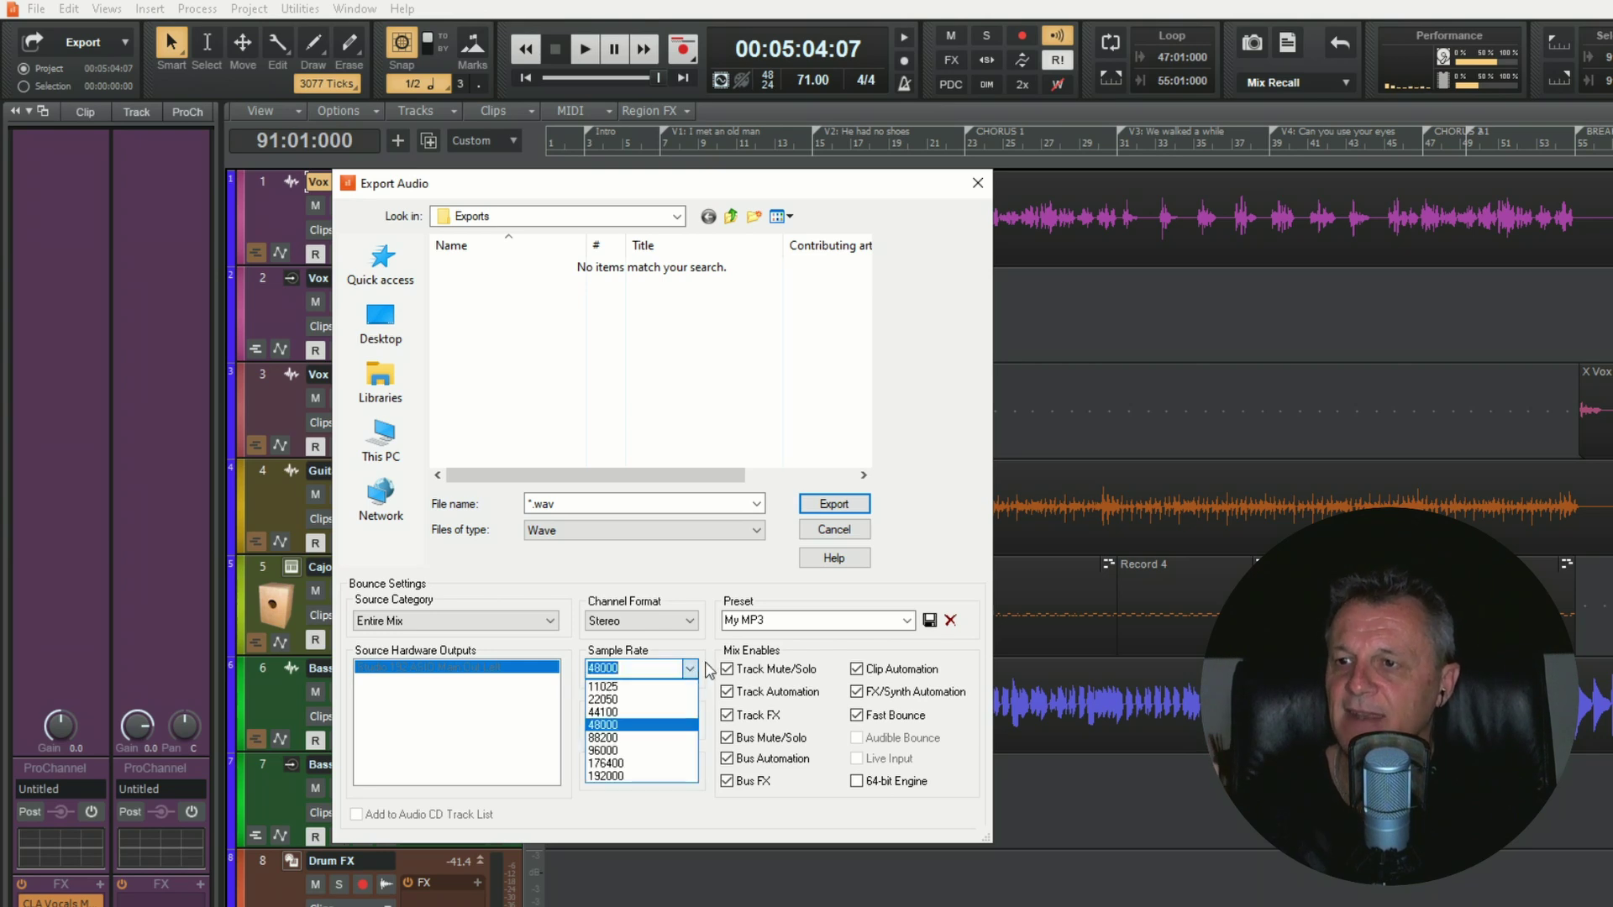
left_click(710, 670)
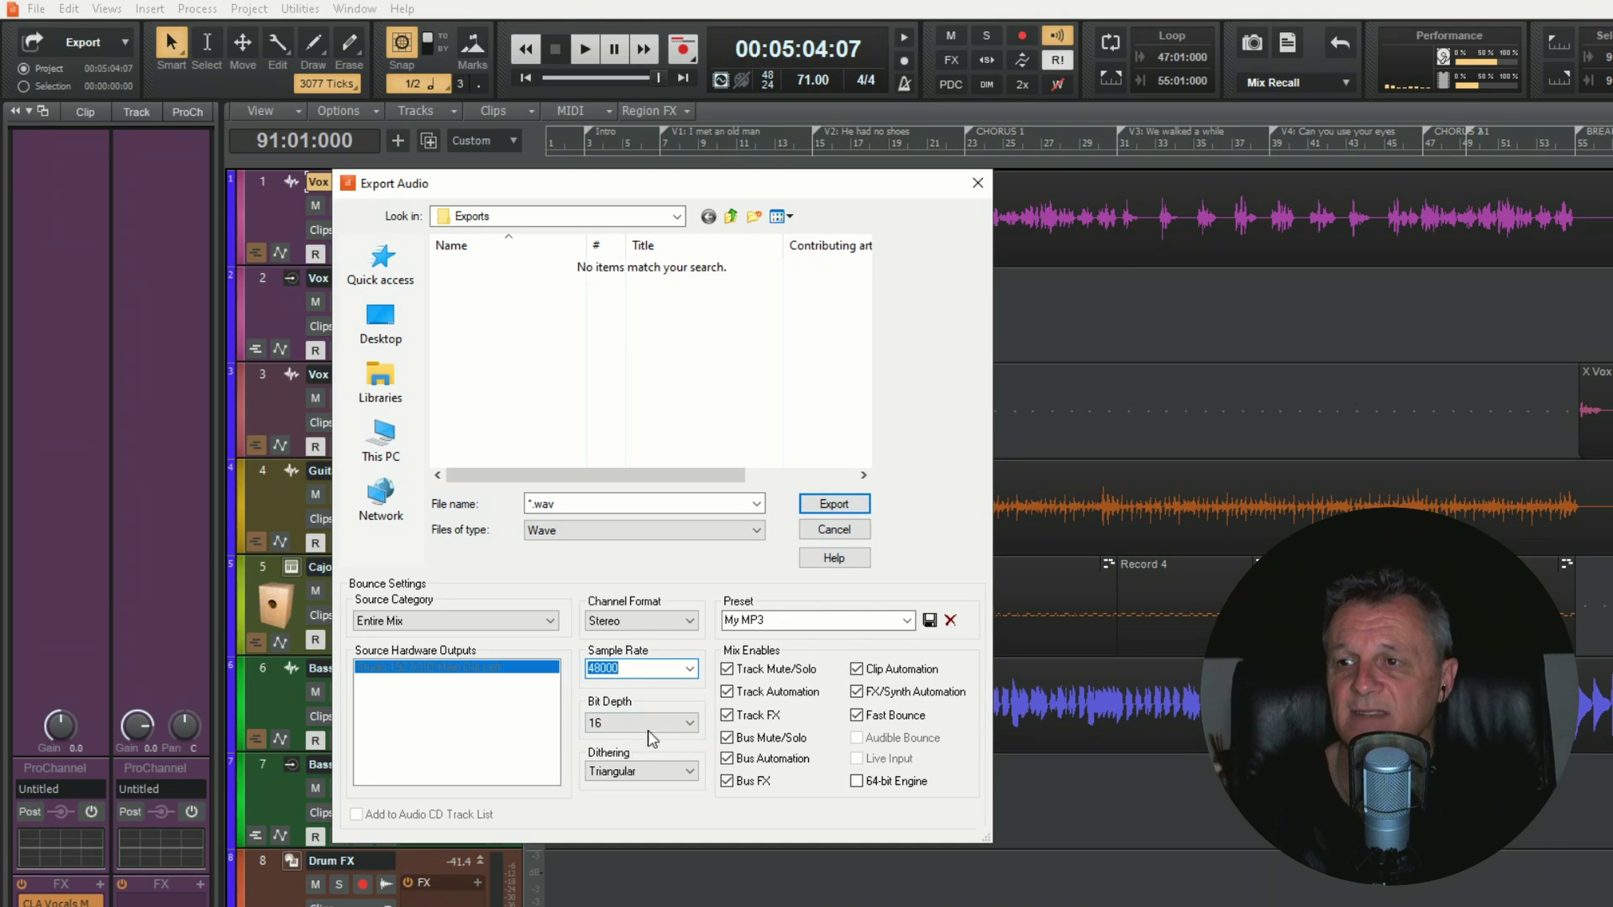
left_click(691, 724)
left_click(647, 752)
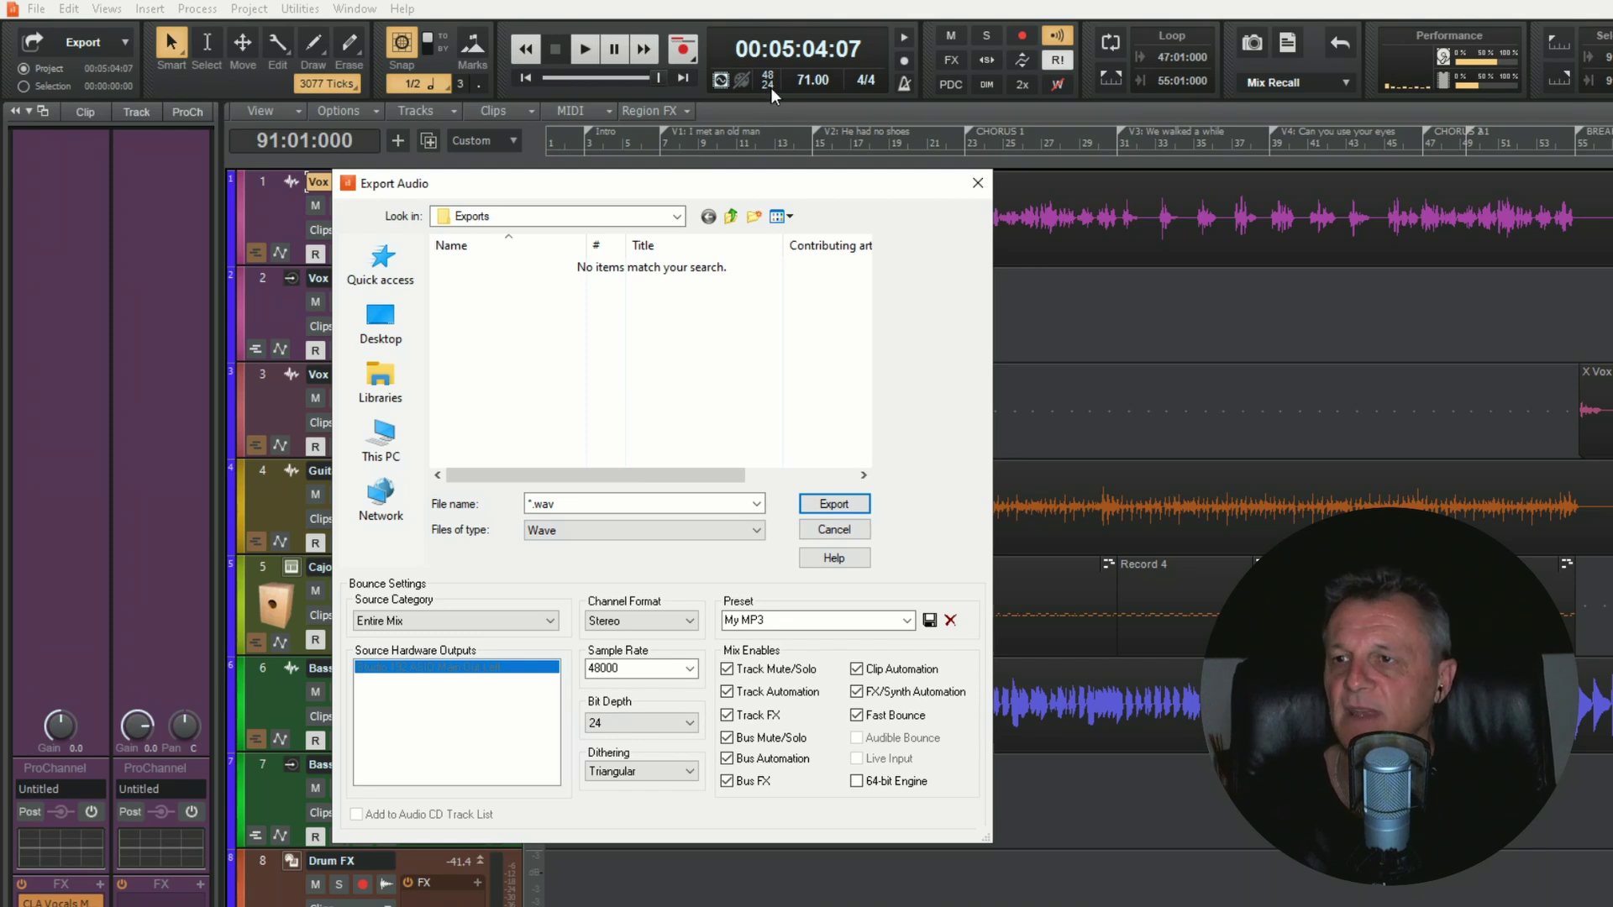
left_click(690, 773)
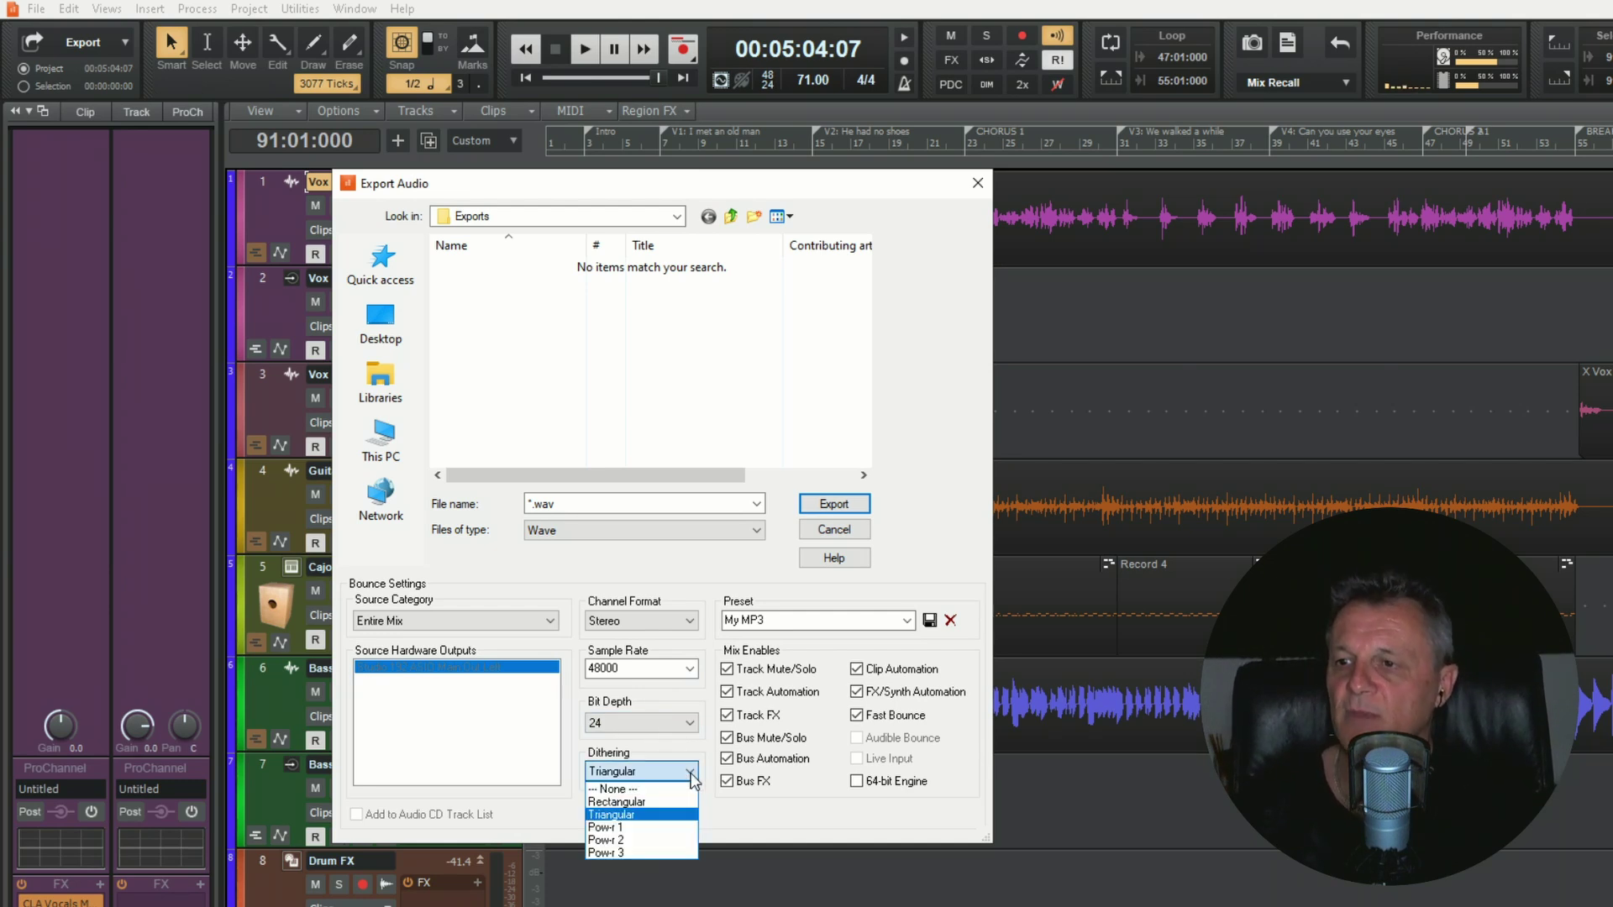
left_click(607, 791)
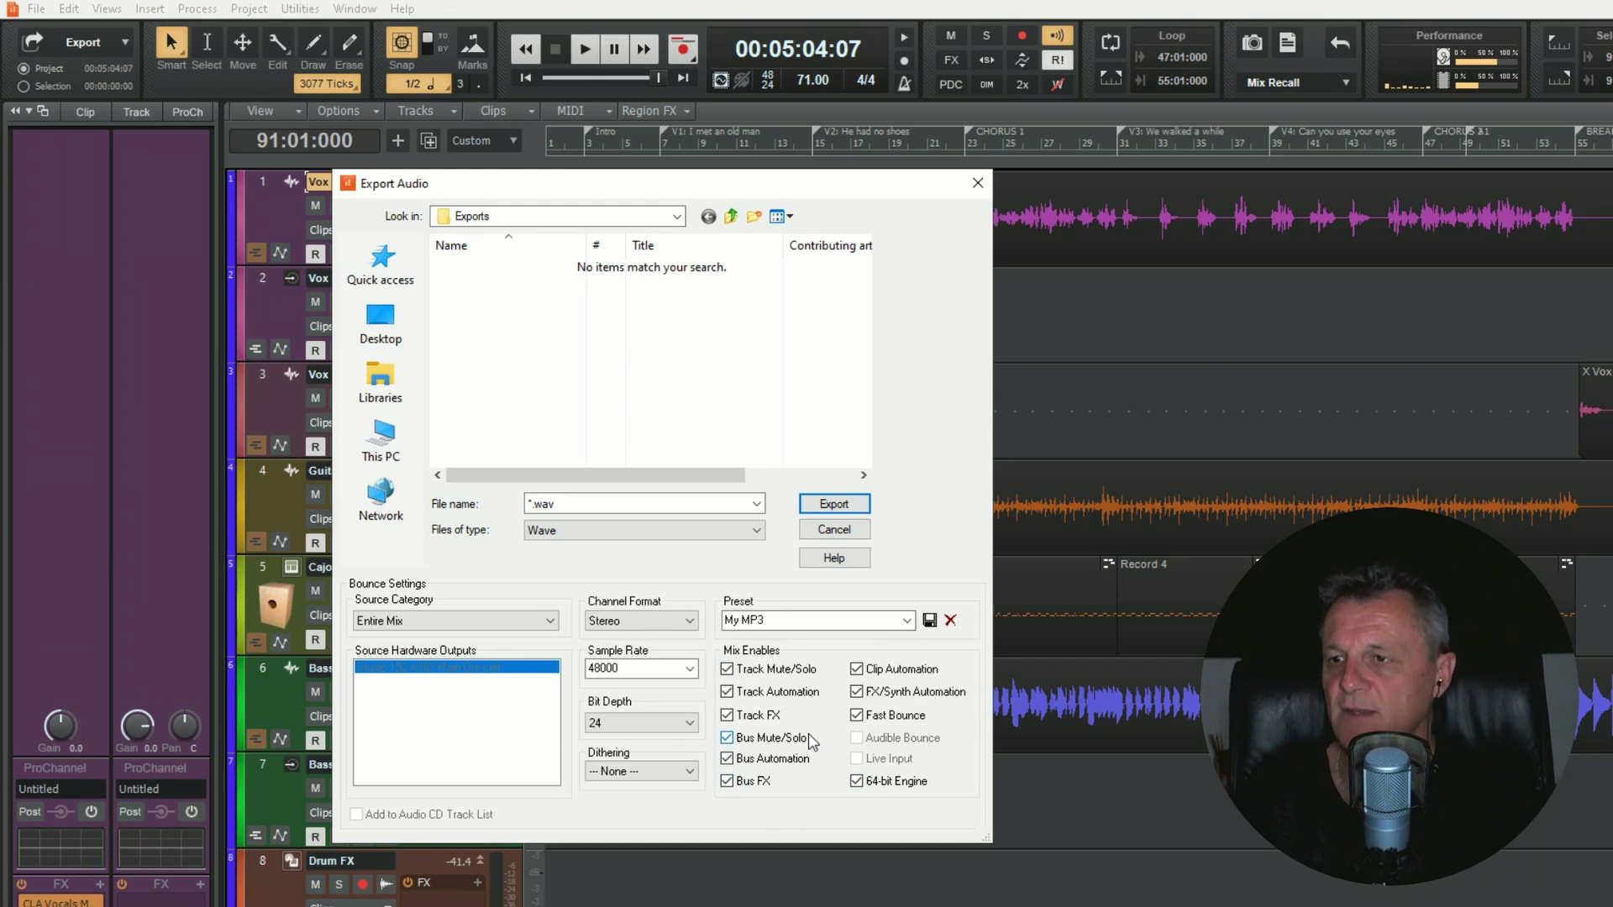
Step: Name the Wave file "stream" and export it to the Exports folder
double_click(534, 504)
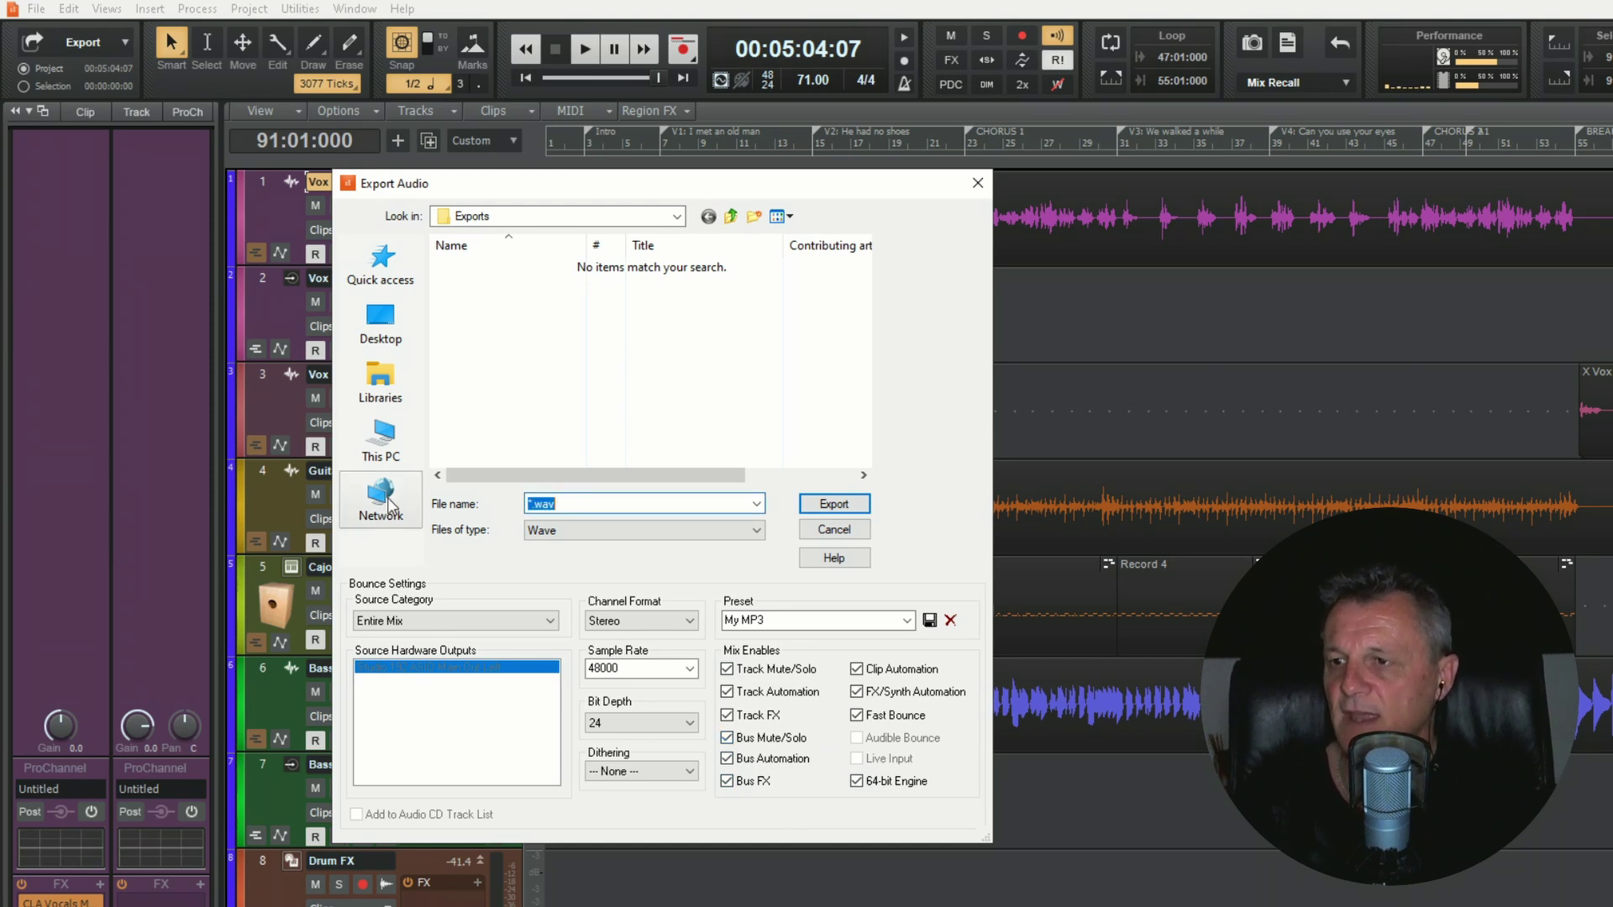
type("stream")
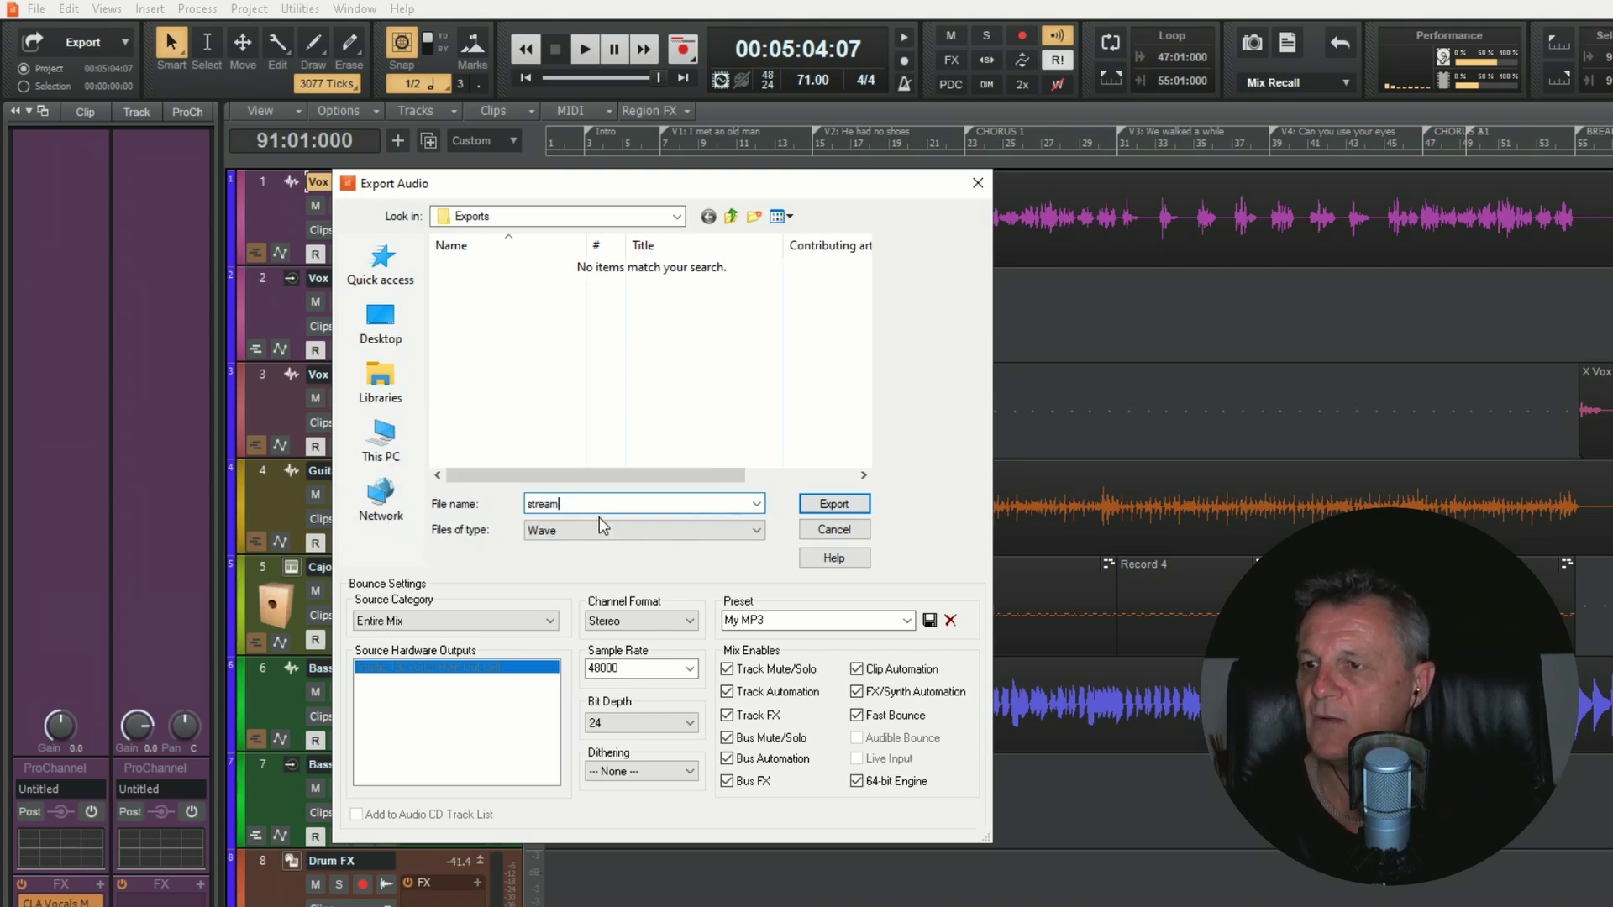
left_click(834, 504)
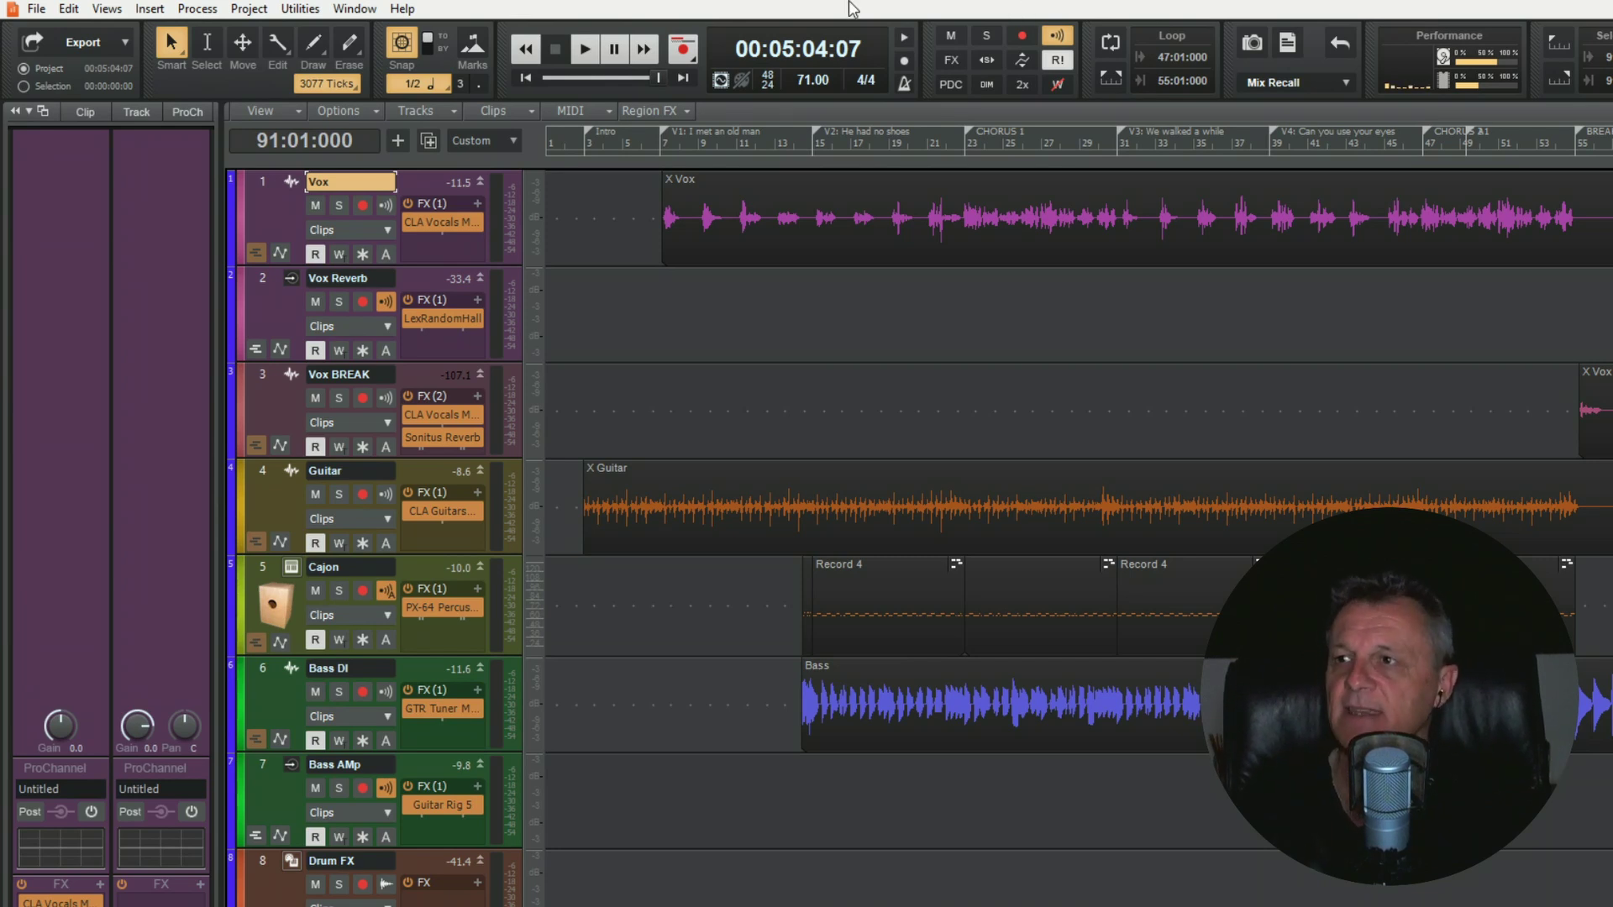
Step: Start a further audio export of the entire mix with Wave as the file type
left_click(38, 10)
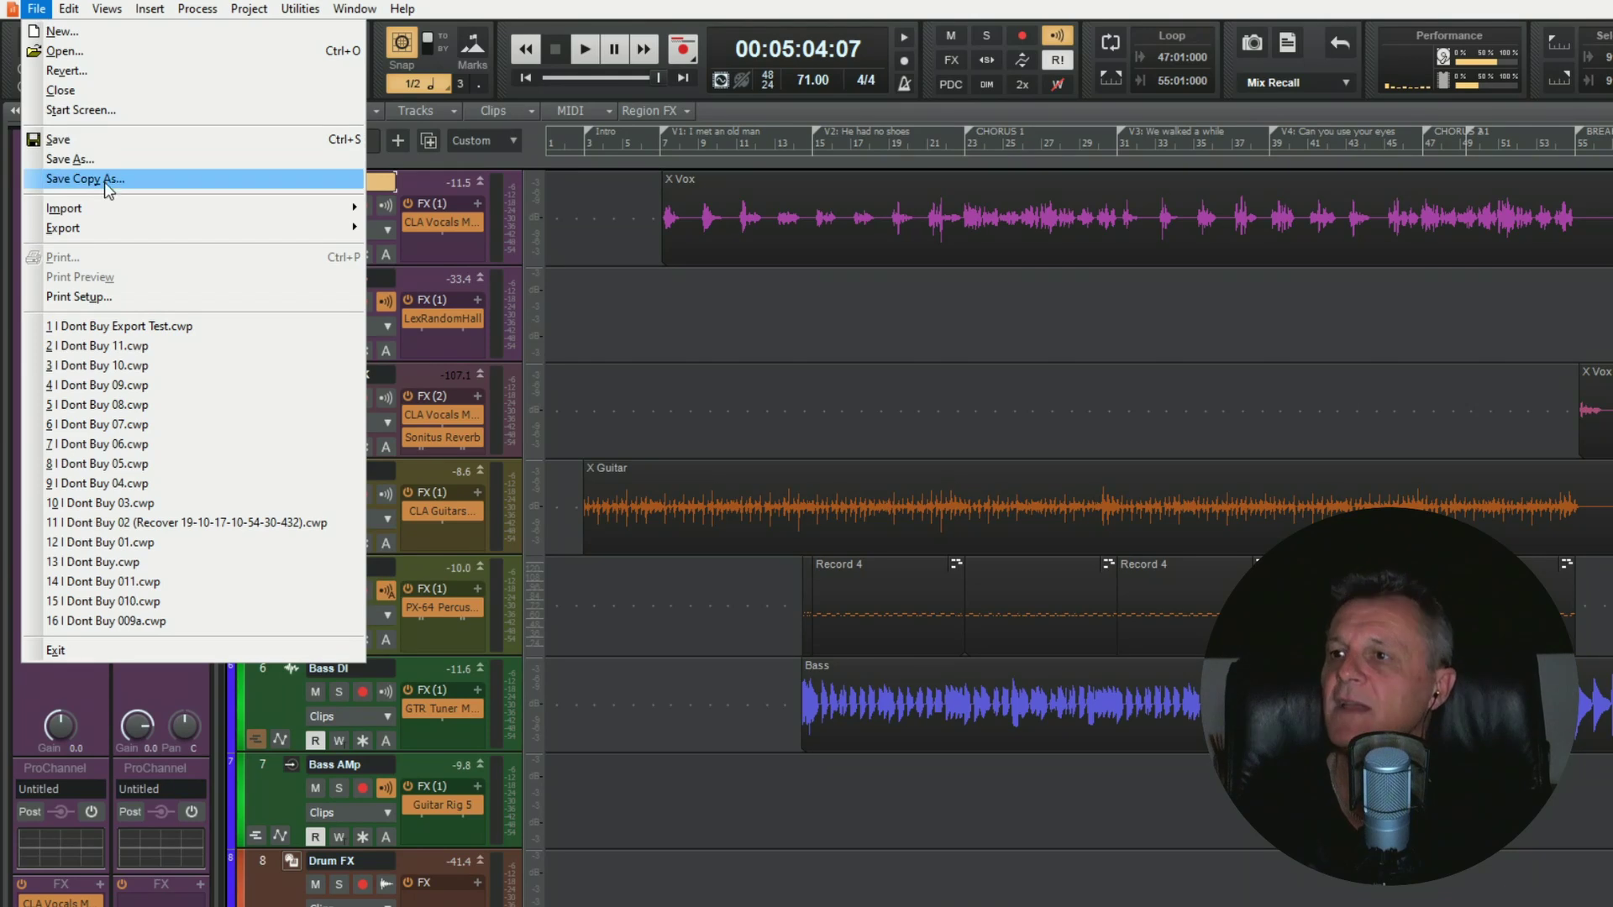
mouse_move(96, 225)
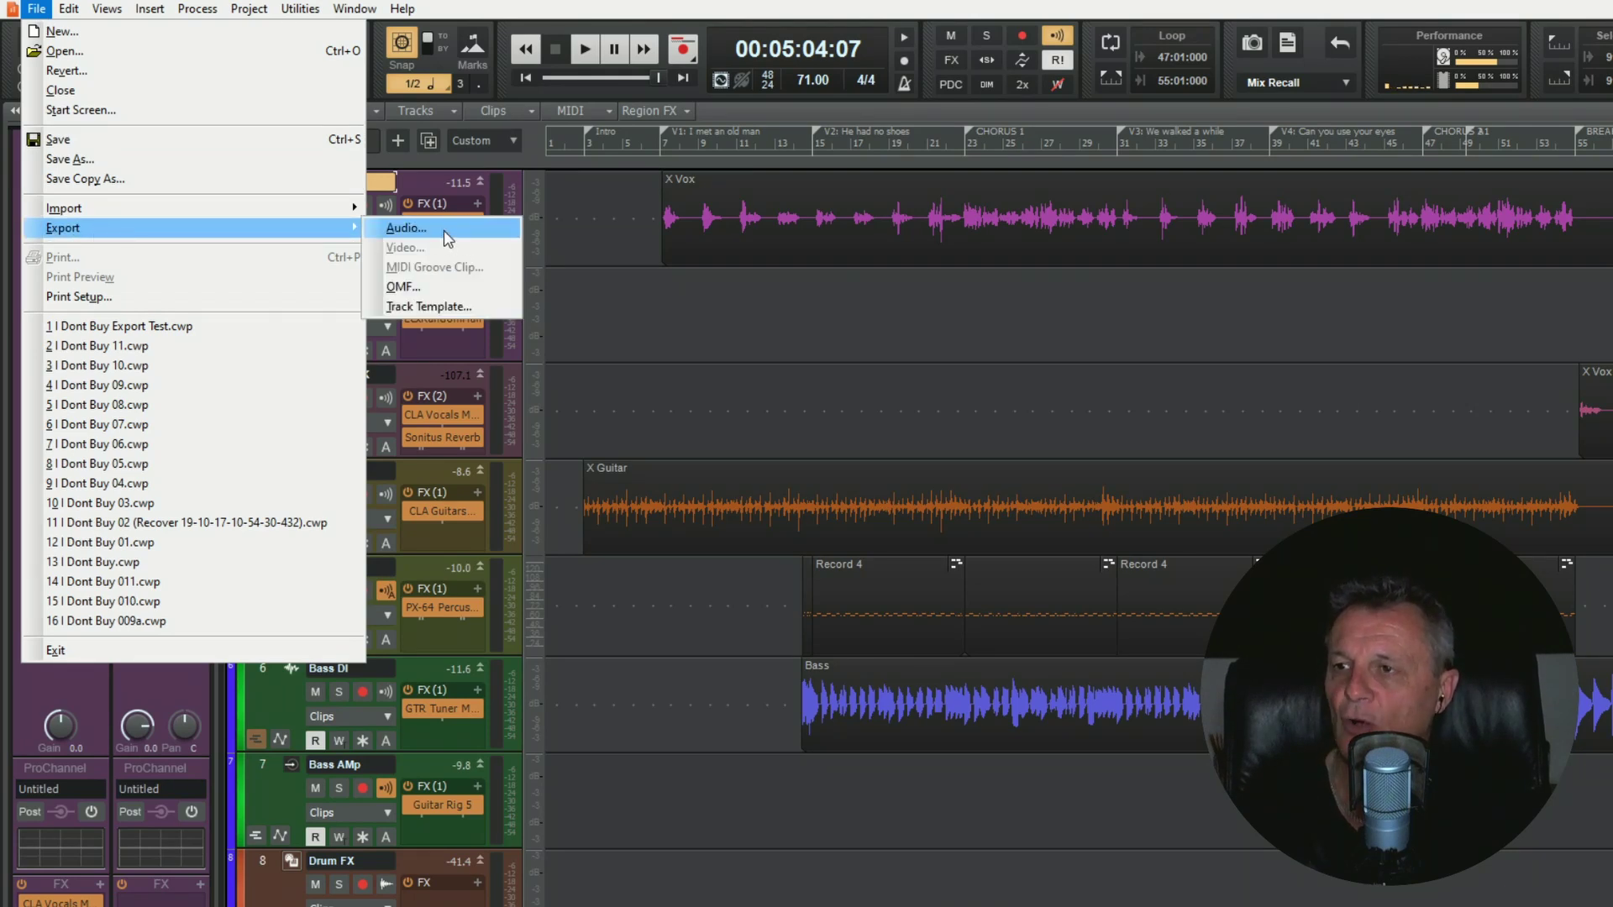
left_click(407, 228)
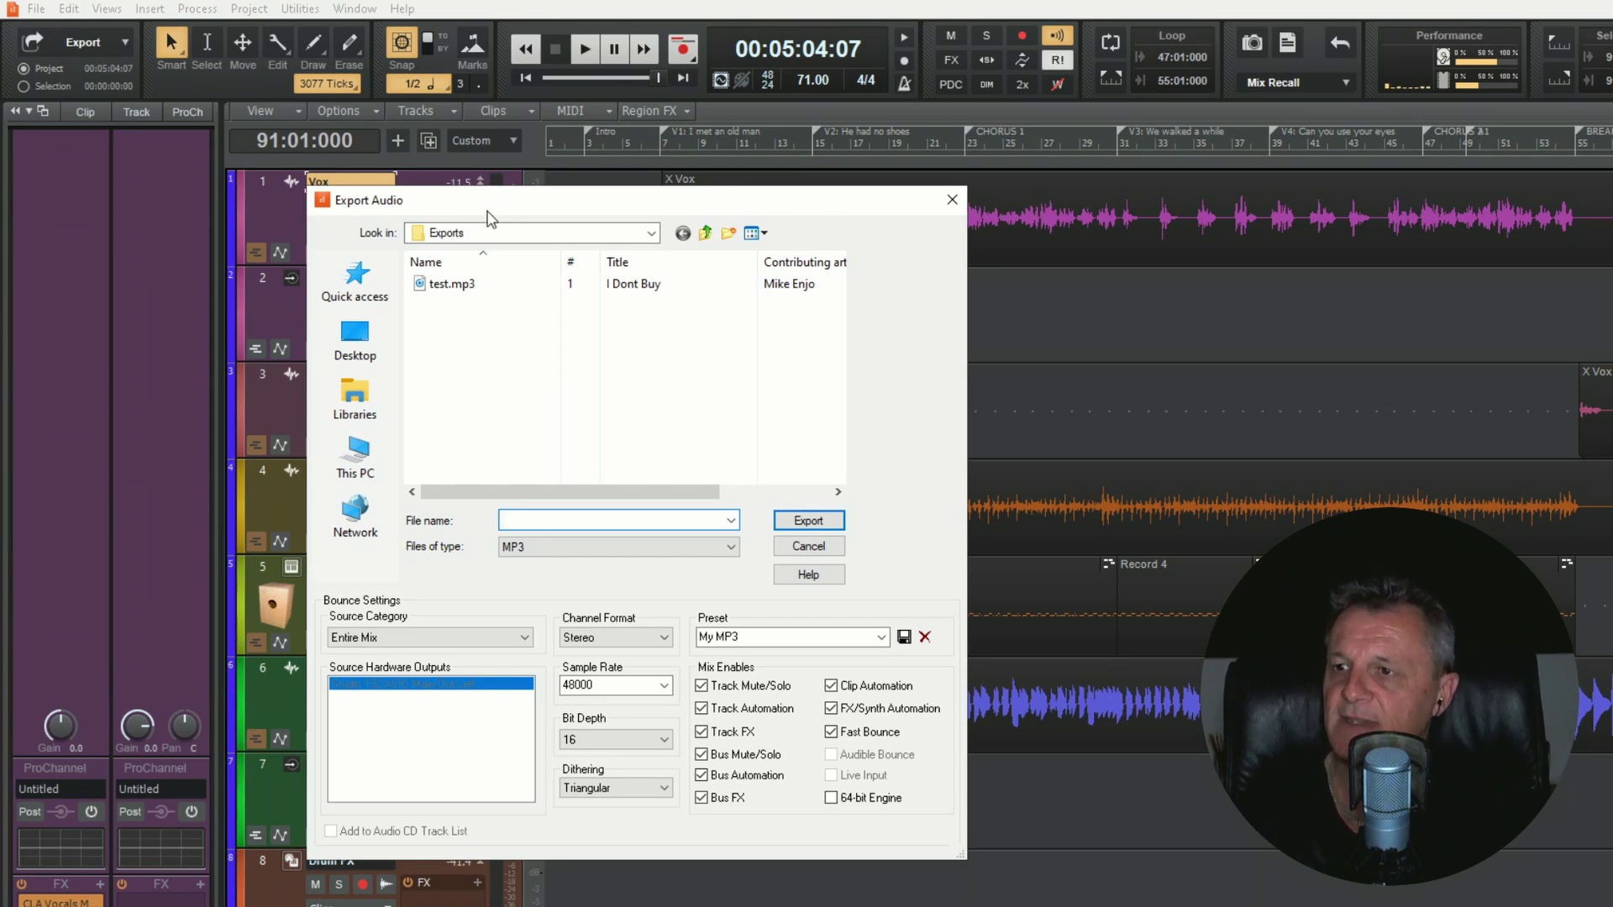
left_click(519, 549)
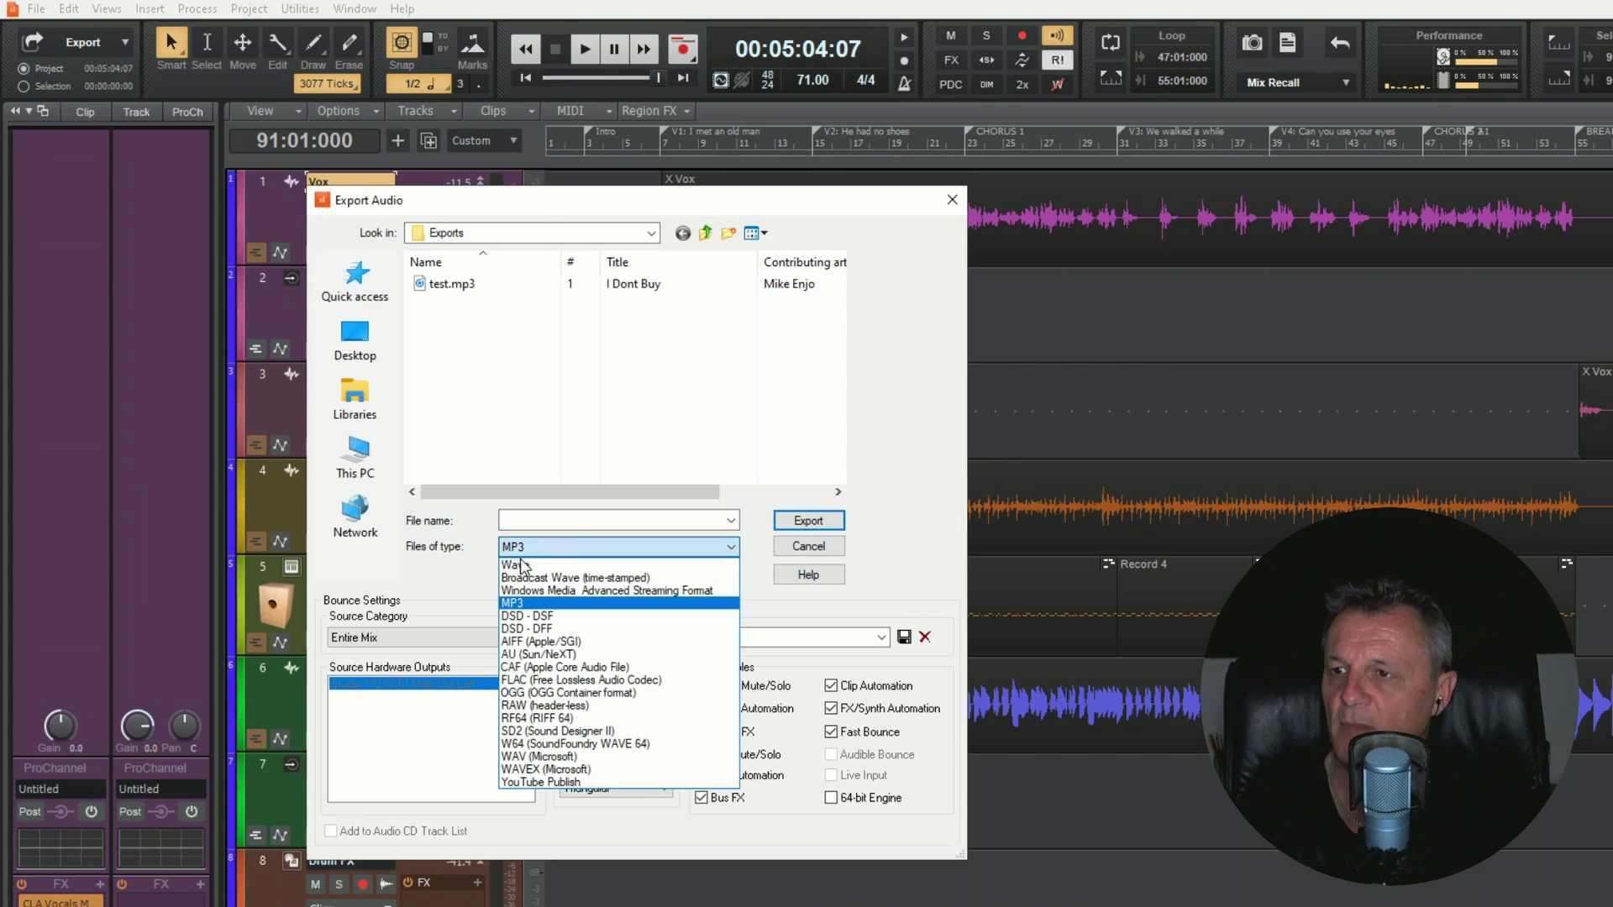
left_click(521, 564)
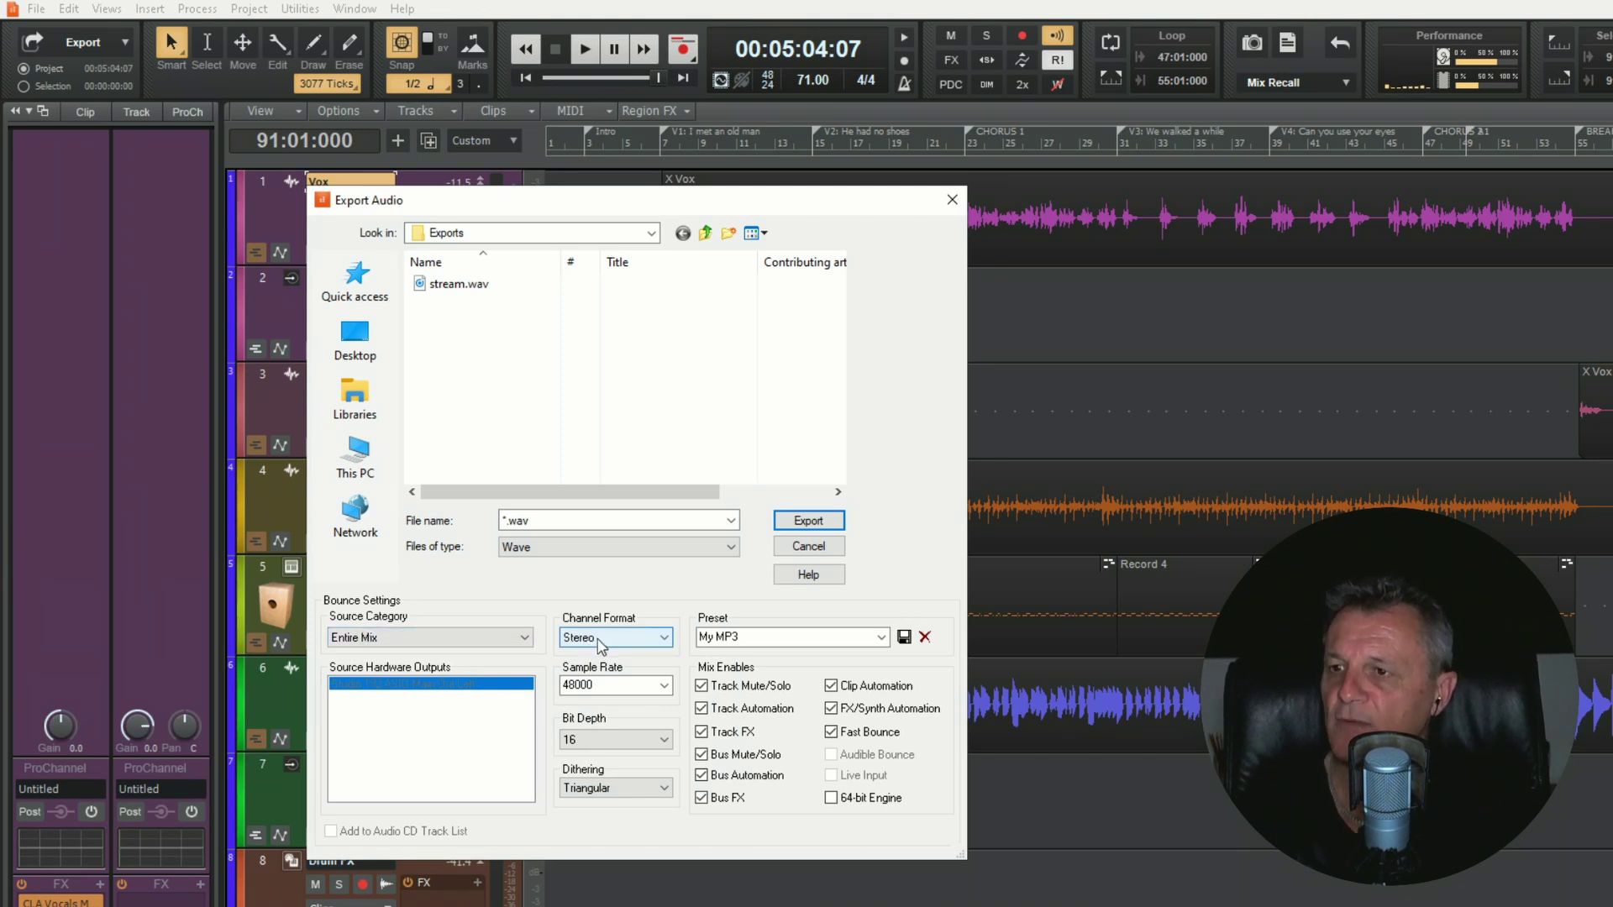
Step: Set the export's sample rate to 44100, keep the bit depth at 16, and enable the 64-bit engine
left_click(664, 686)
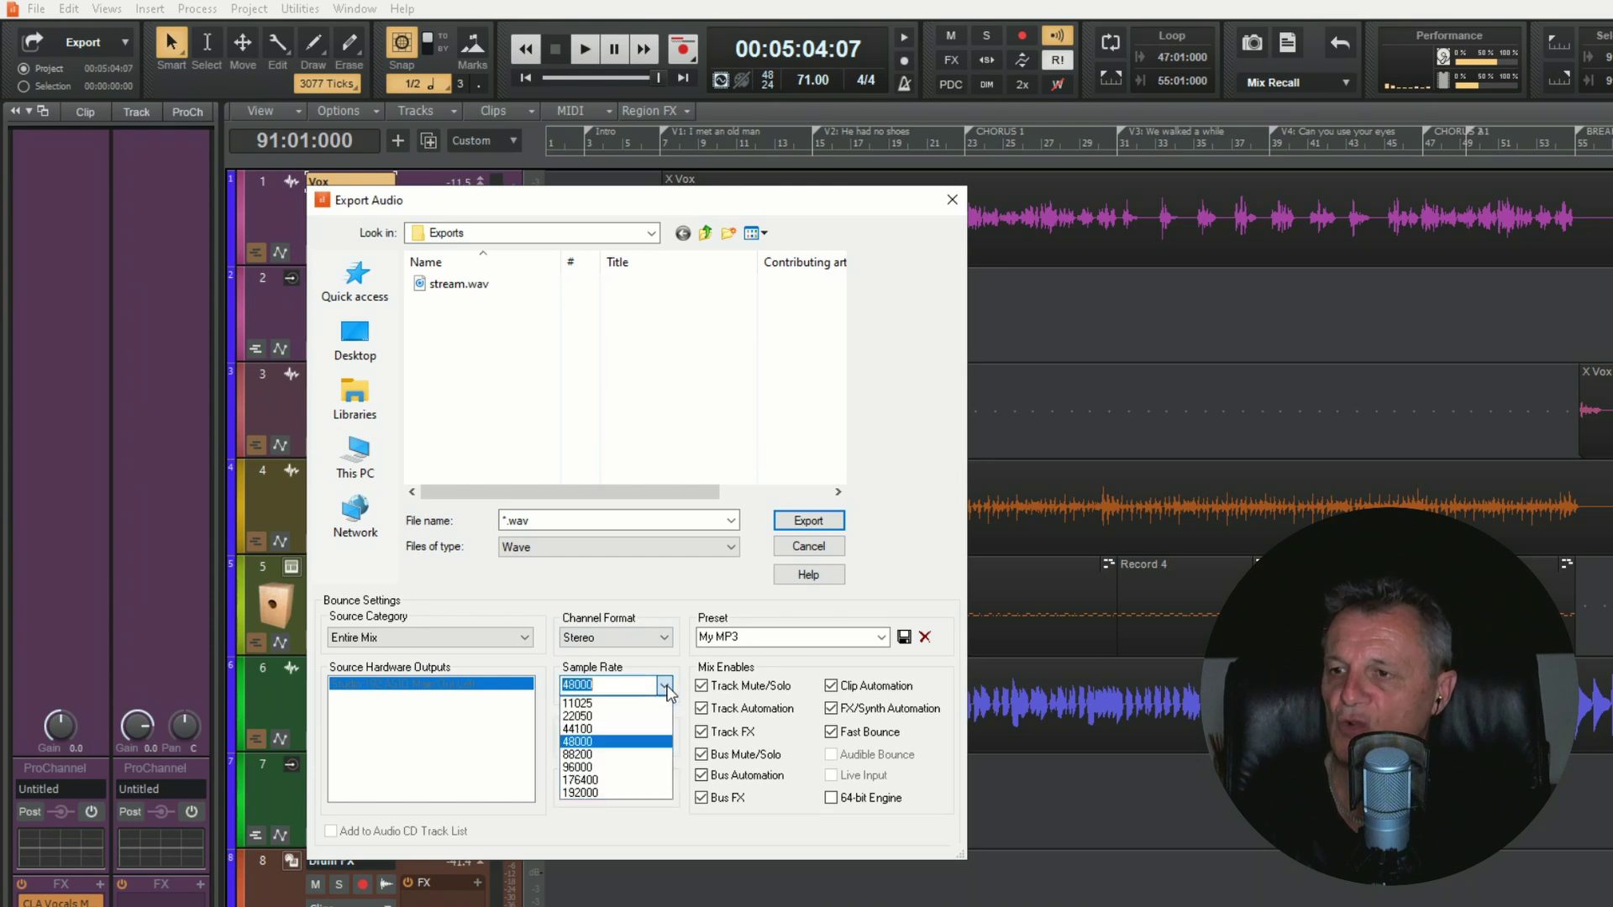
left_click(577, 729)
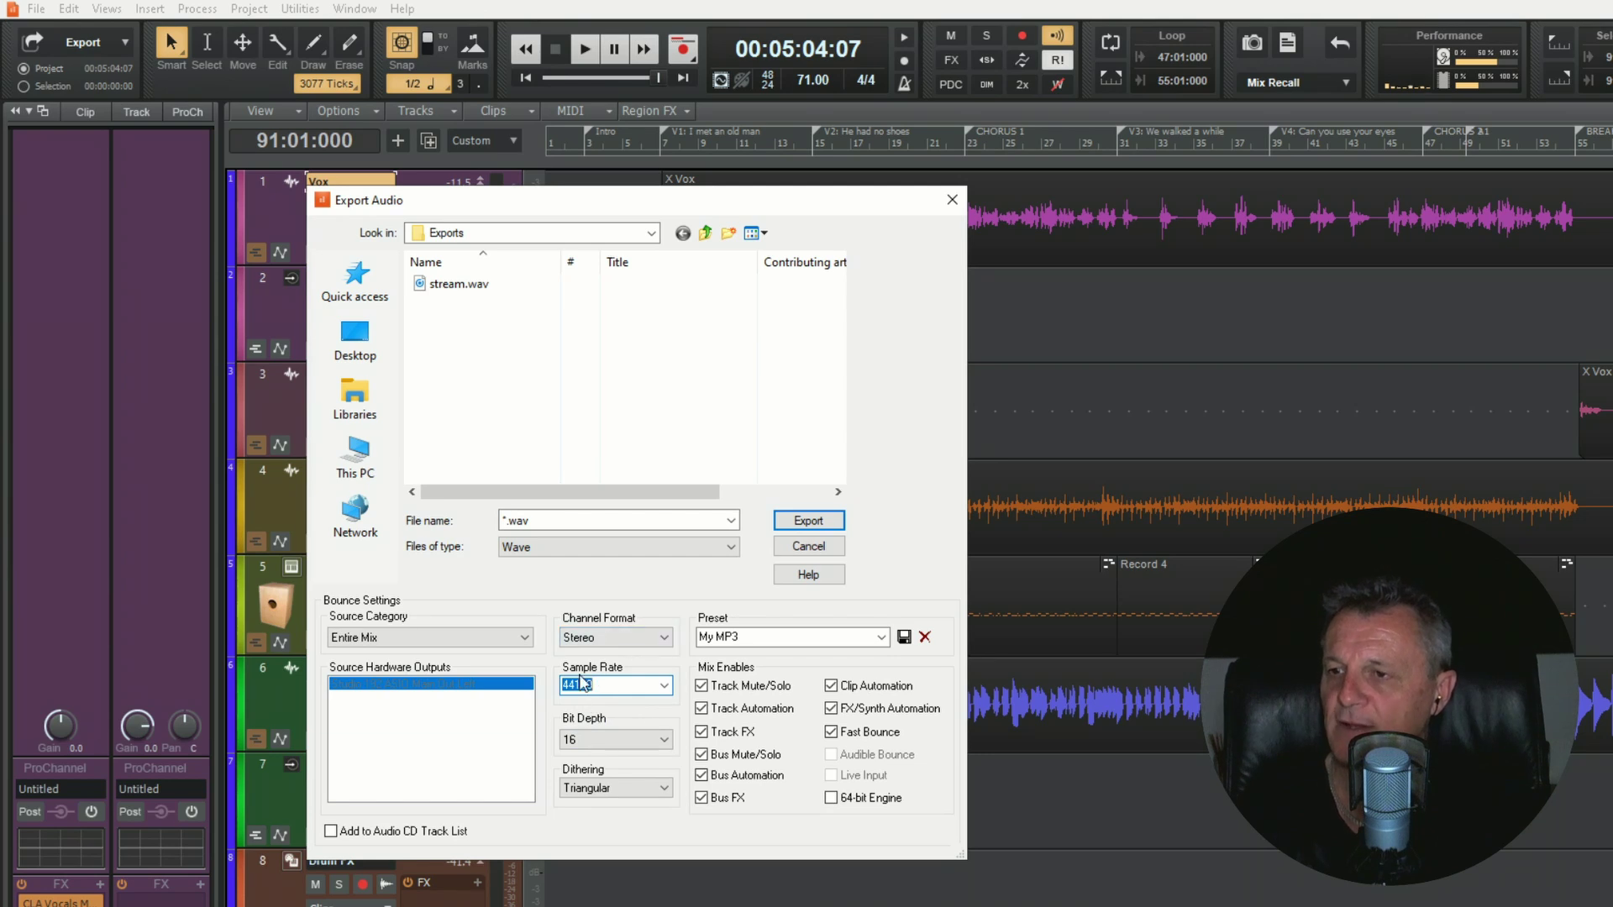
left_click(665, 740)
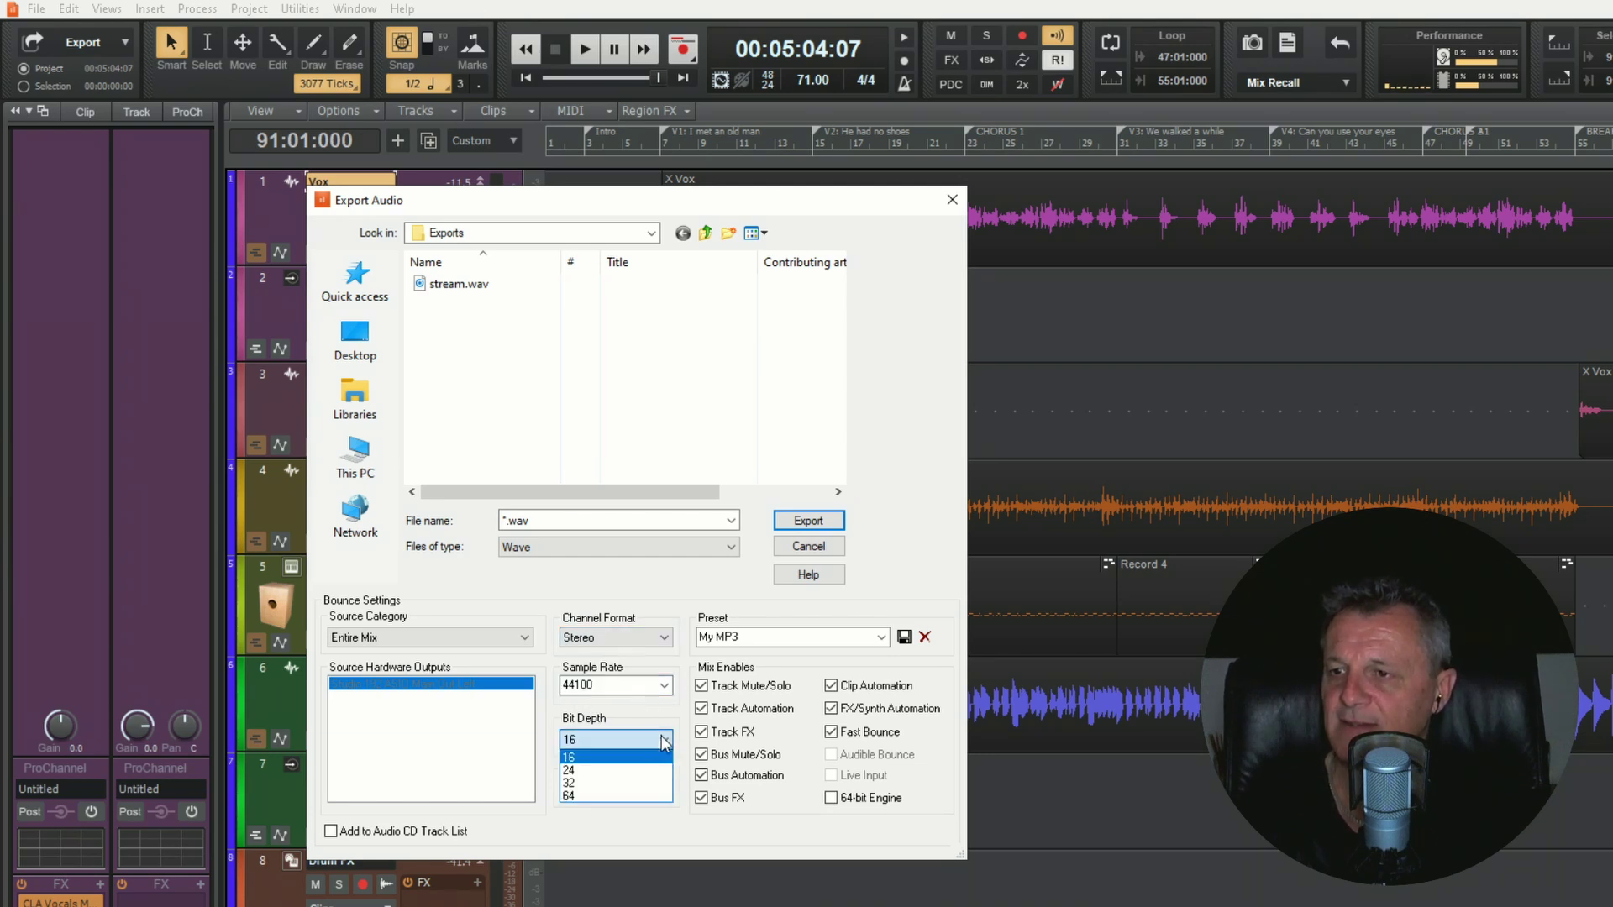
left_click(593, 758)
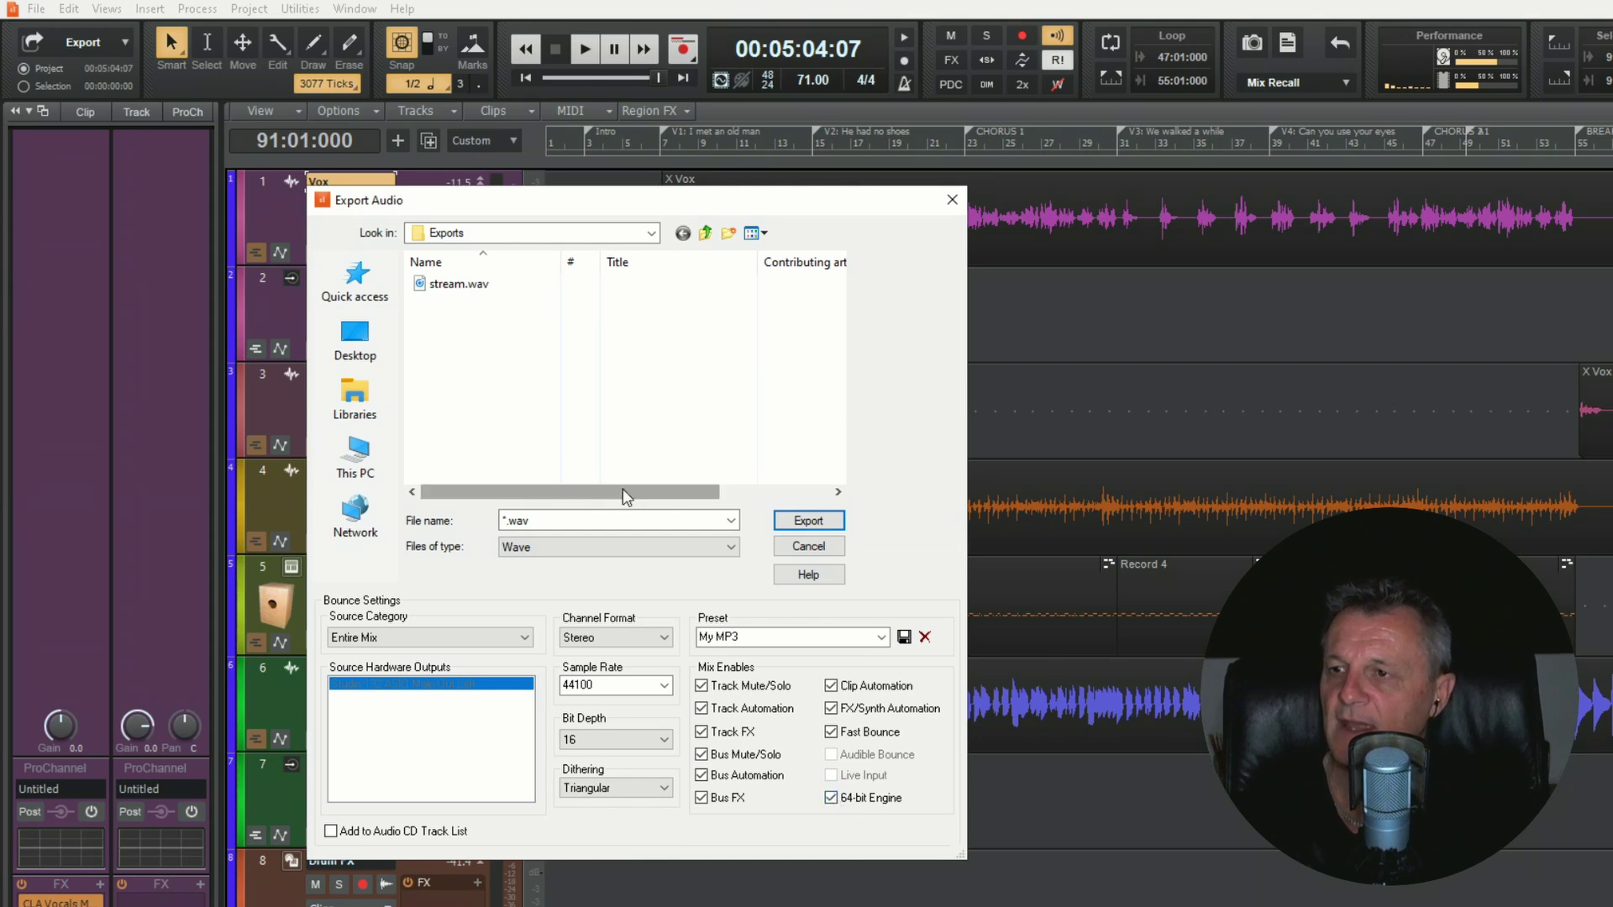
Step: Name the Wave export file "cd.wav"
left_click(506, 520)
left_click(506, 520)
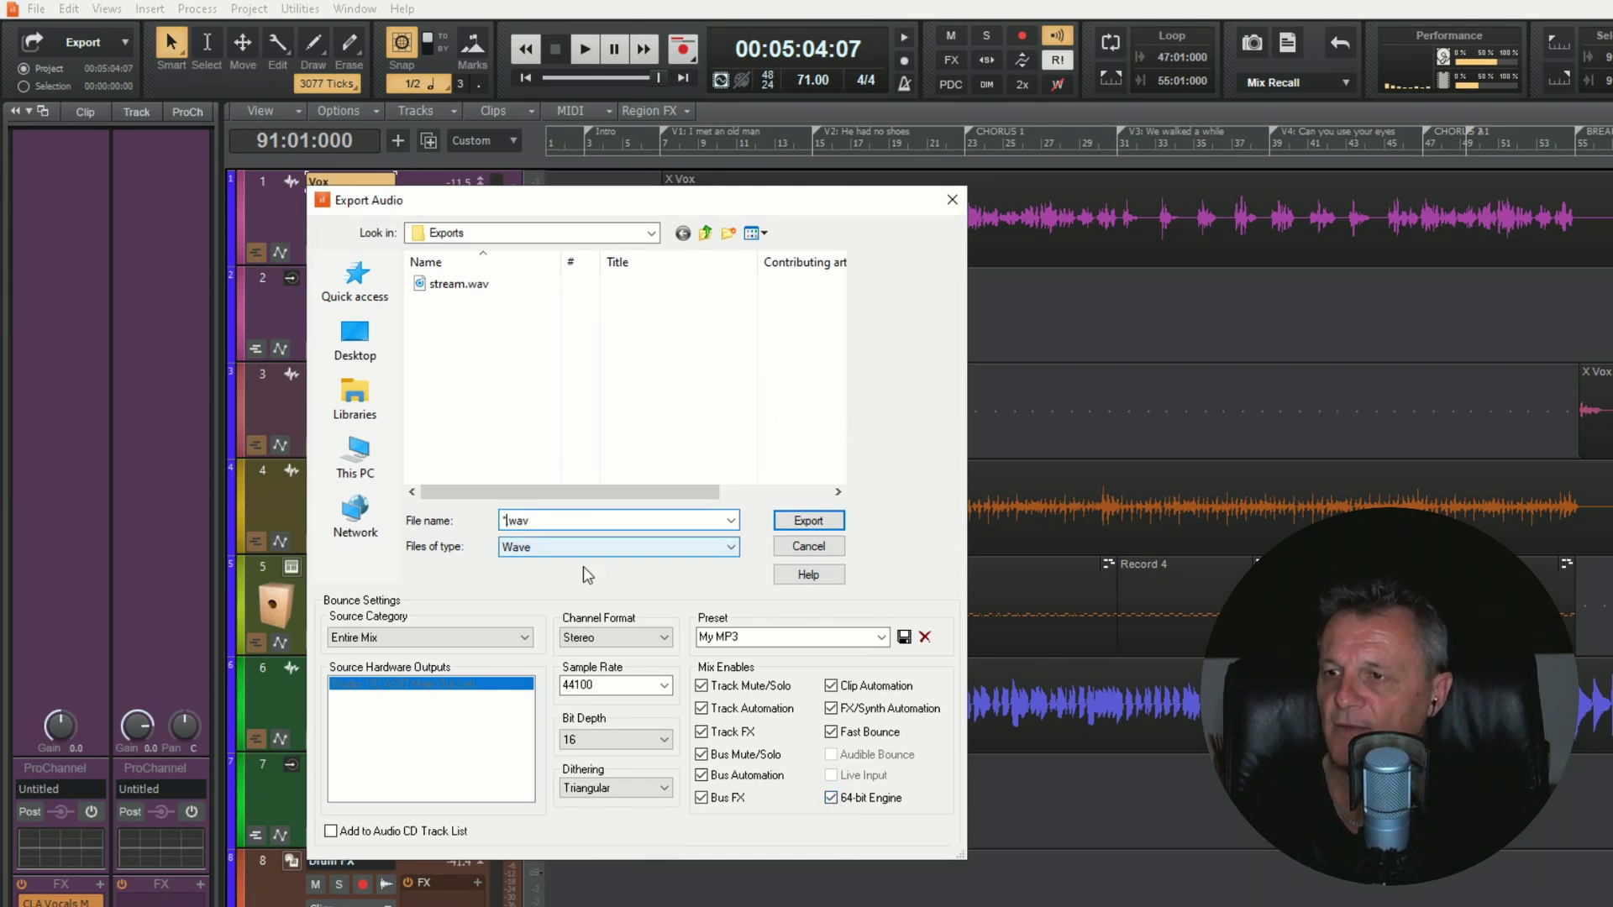
type("cd")
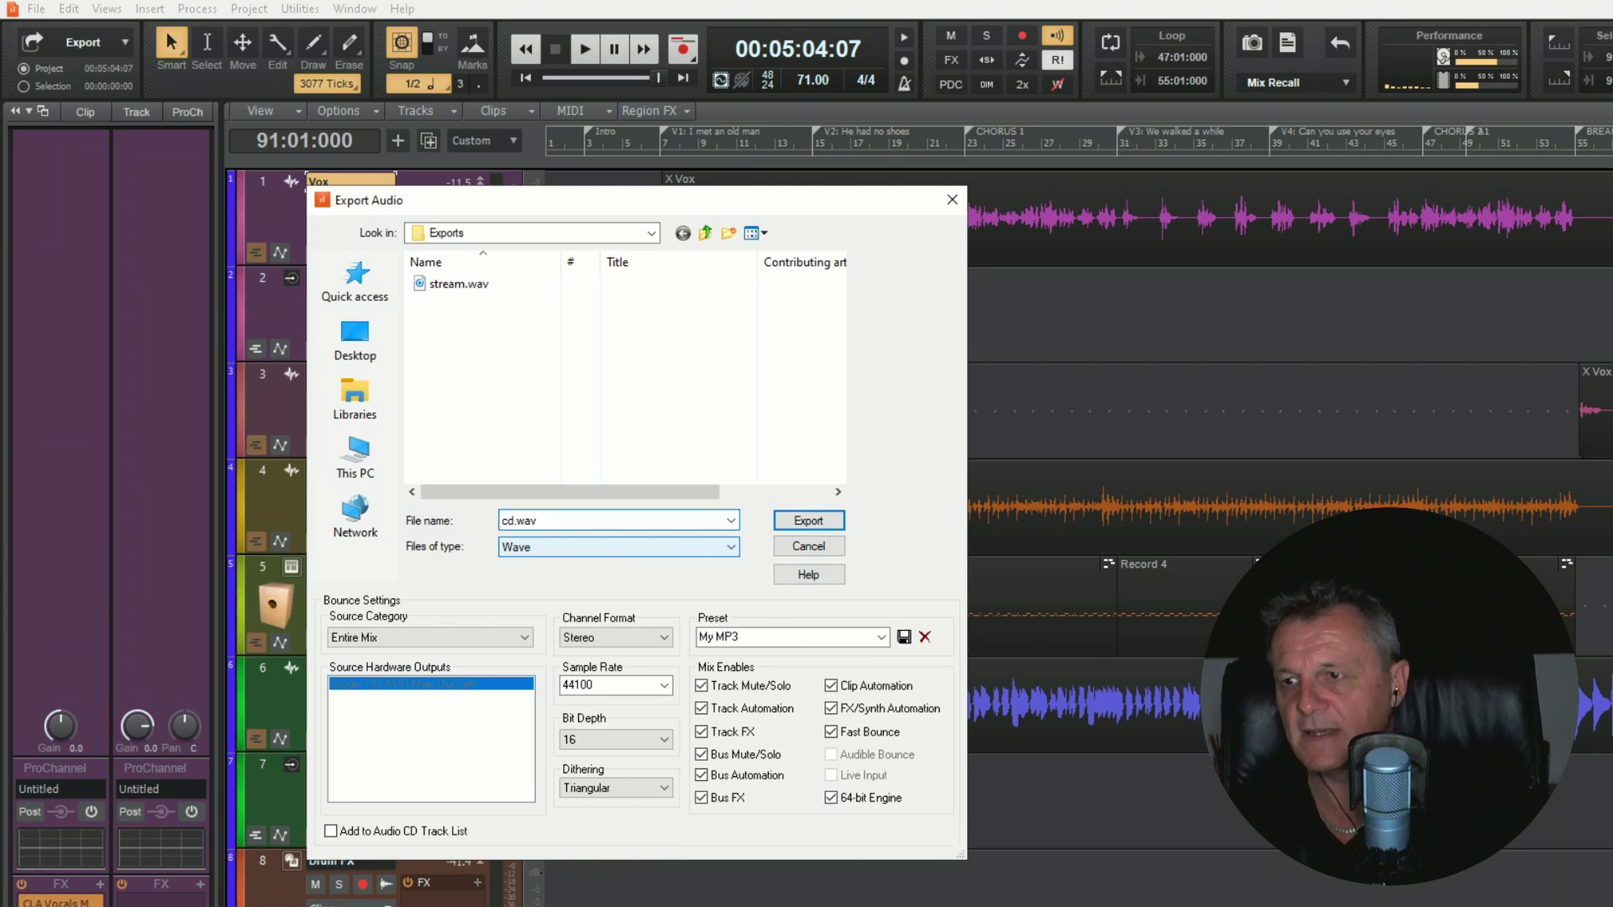
Step: Export the CD version of the mix to the Exports folder
left_click(816, 523)
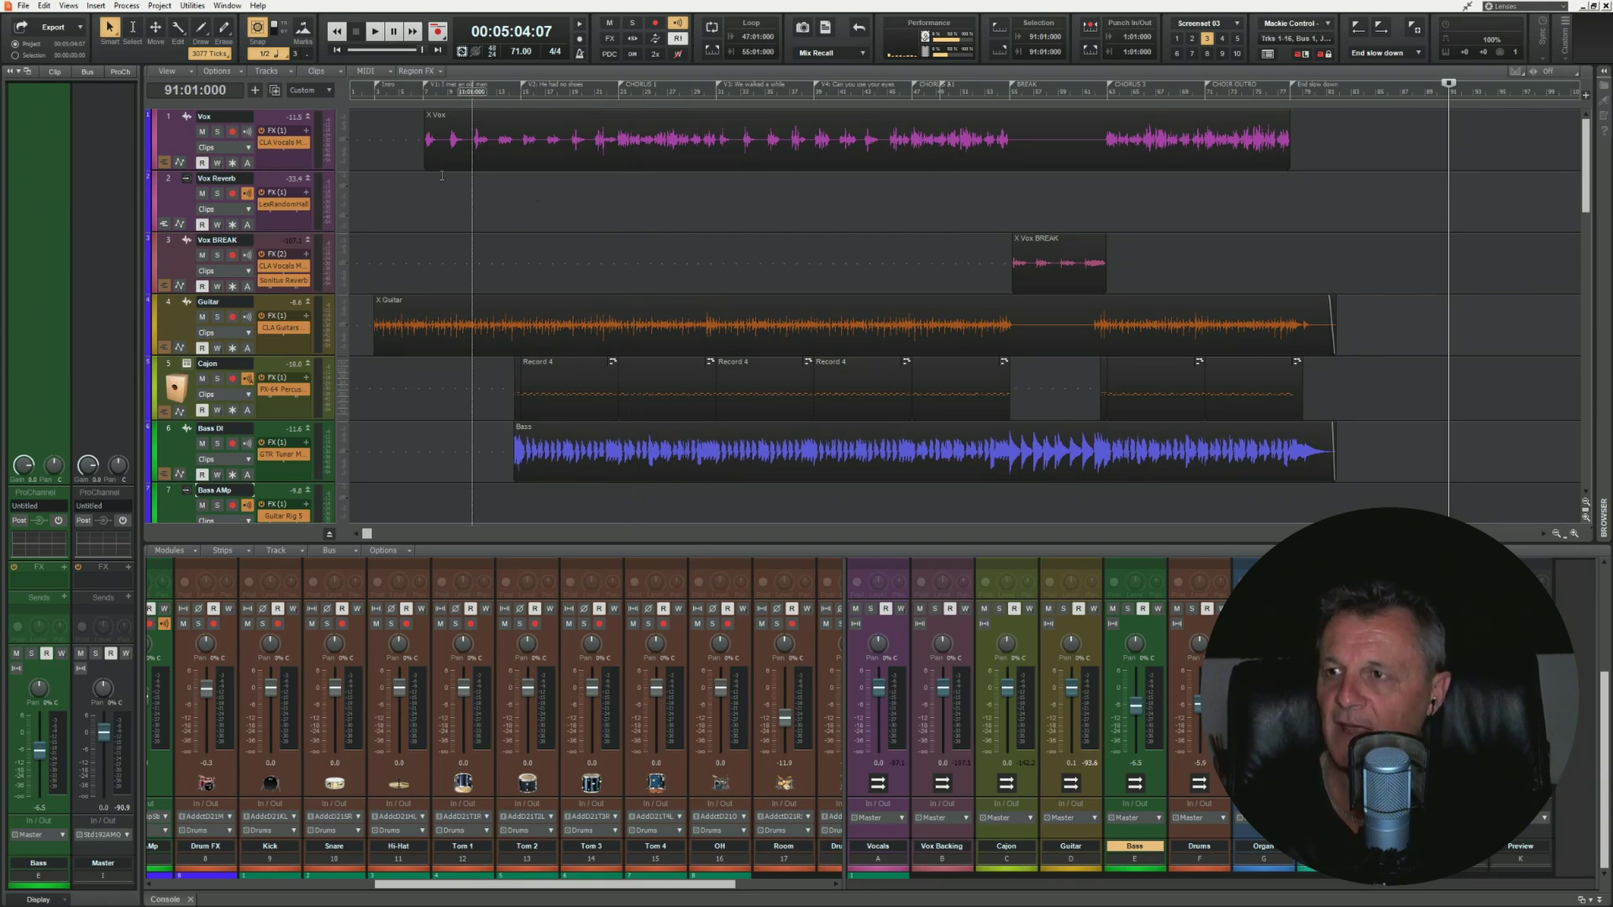
Step: Start a new audio export with Wave as the file type and Tracks as the source category
left_click(24, 5)
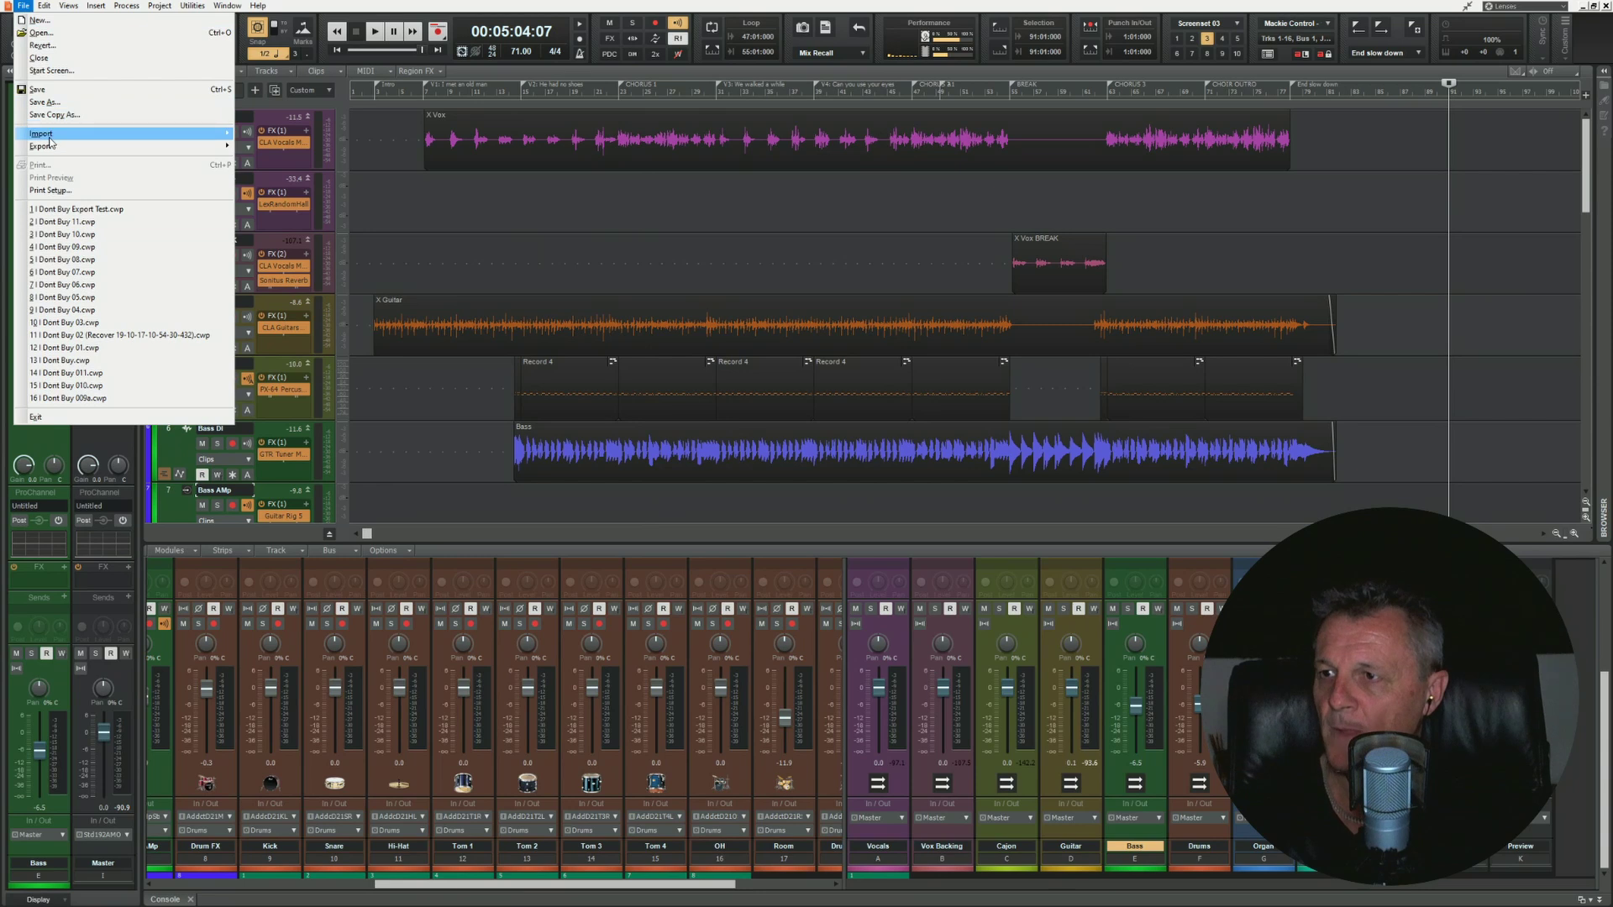
mouse_move(50, 149)
left_click(260, 146)
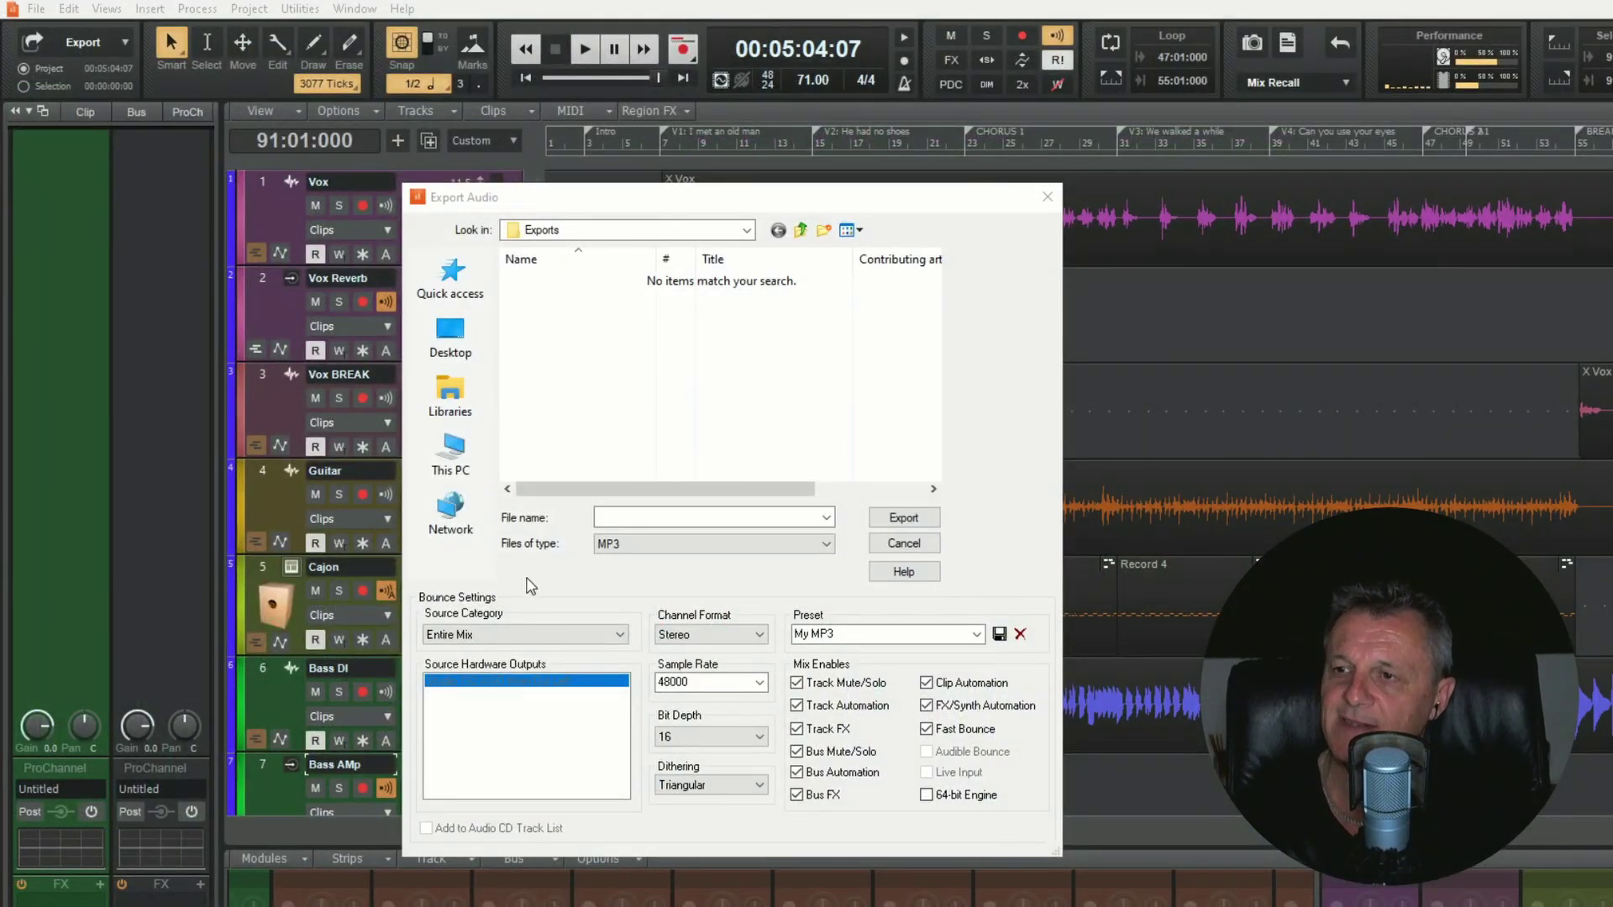
left_click(609, 544)
left_click(622, 568)
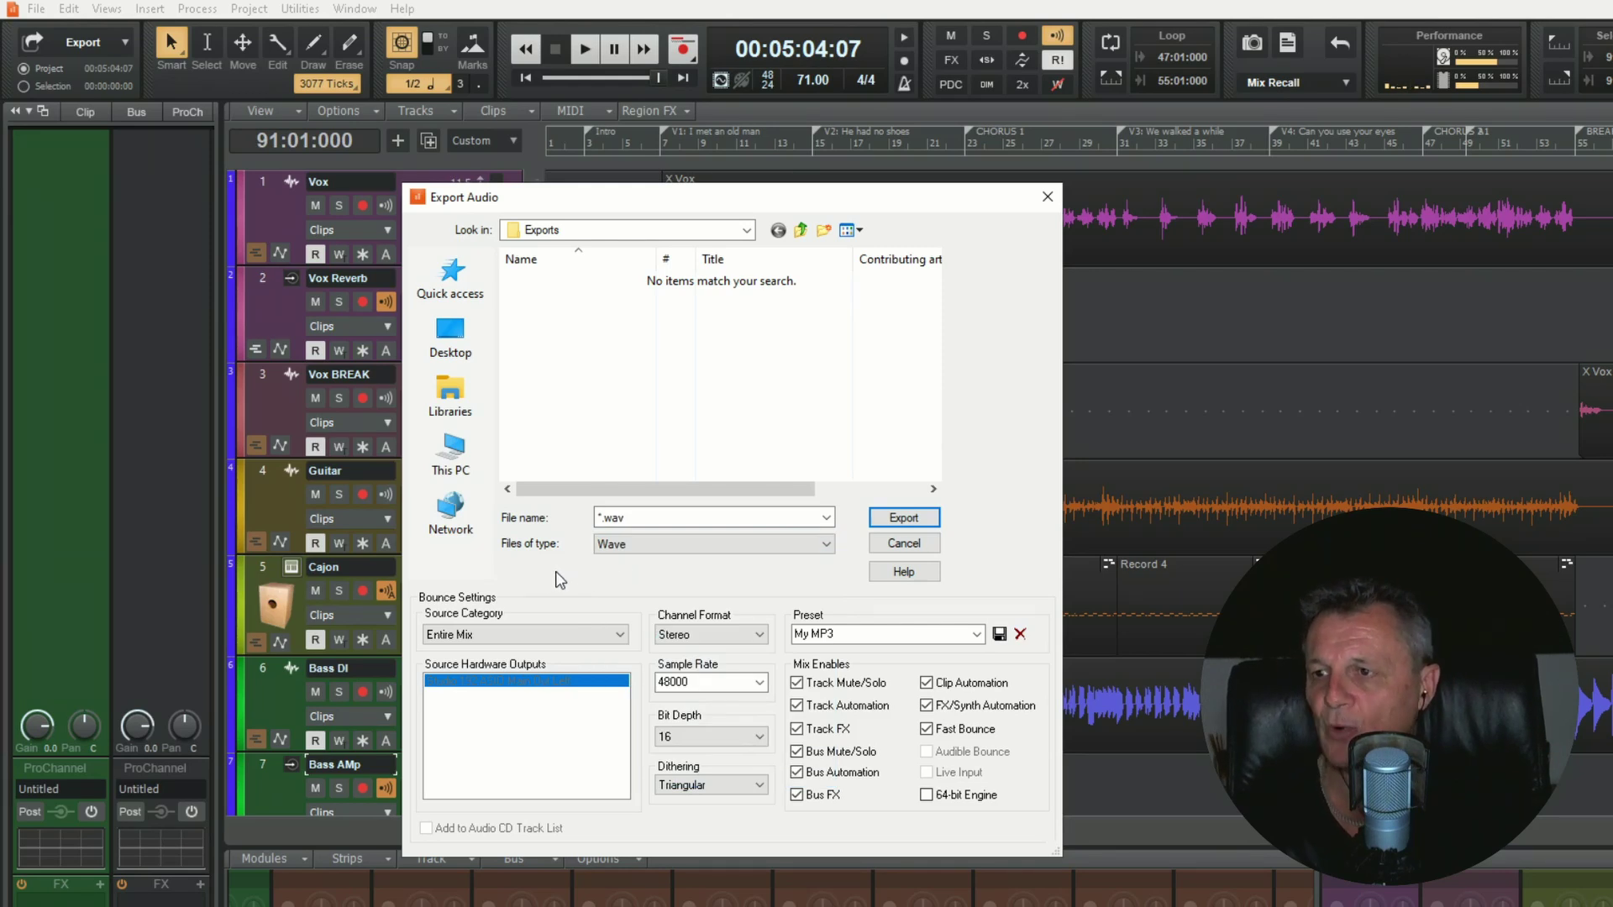
left_click(460, 635)
left_click(443, 653)
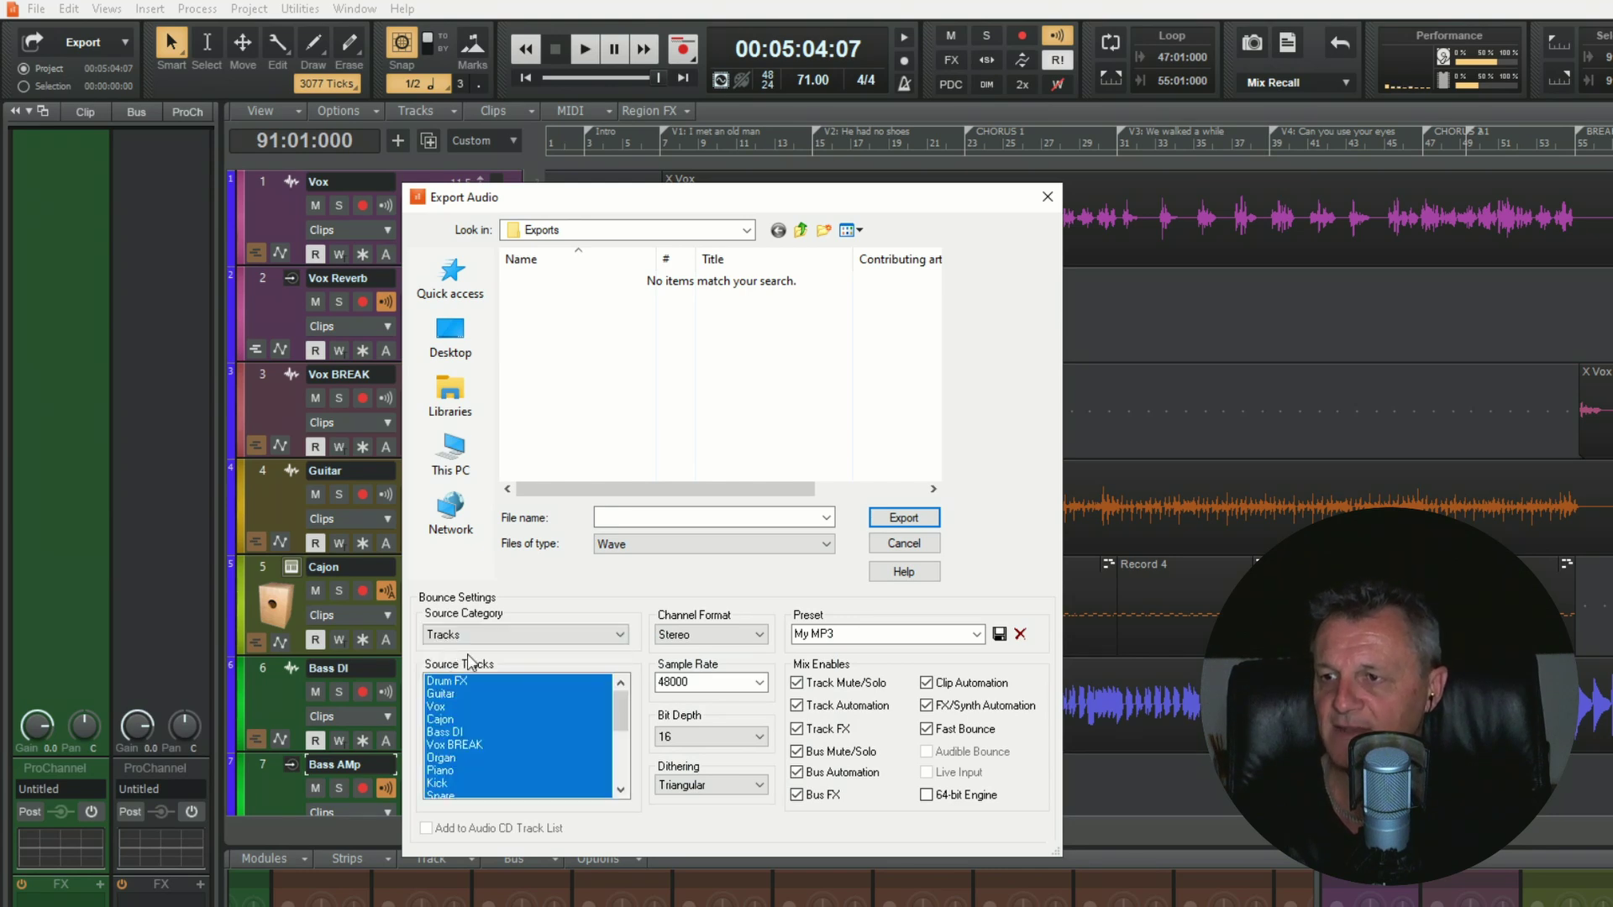
Step: Exclude the OH and Tom 4 tracks from the source tracks, and include both again
left_click_drag(617, 704, 620, 753)
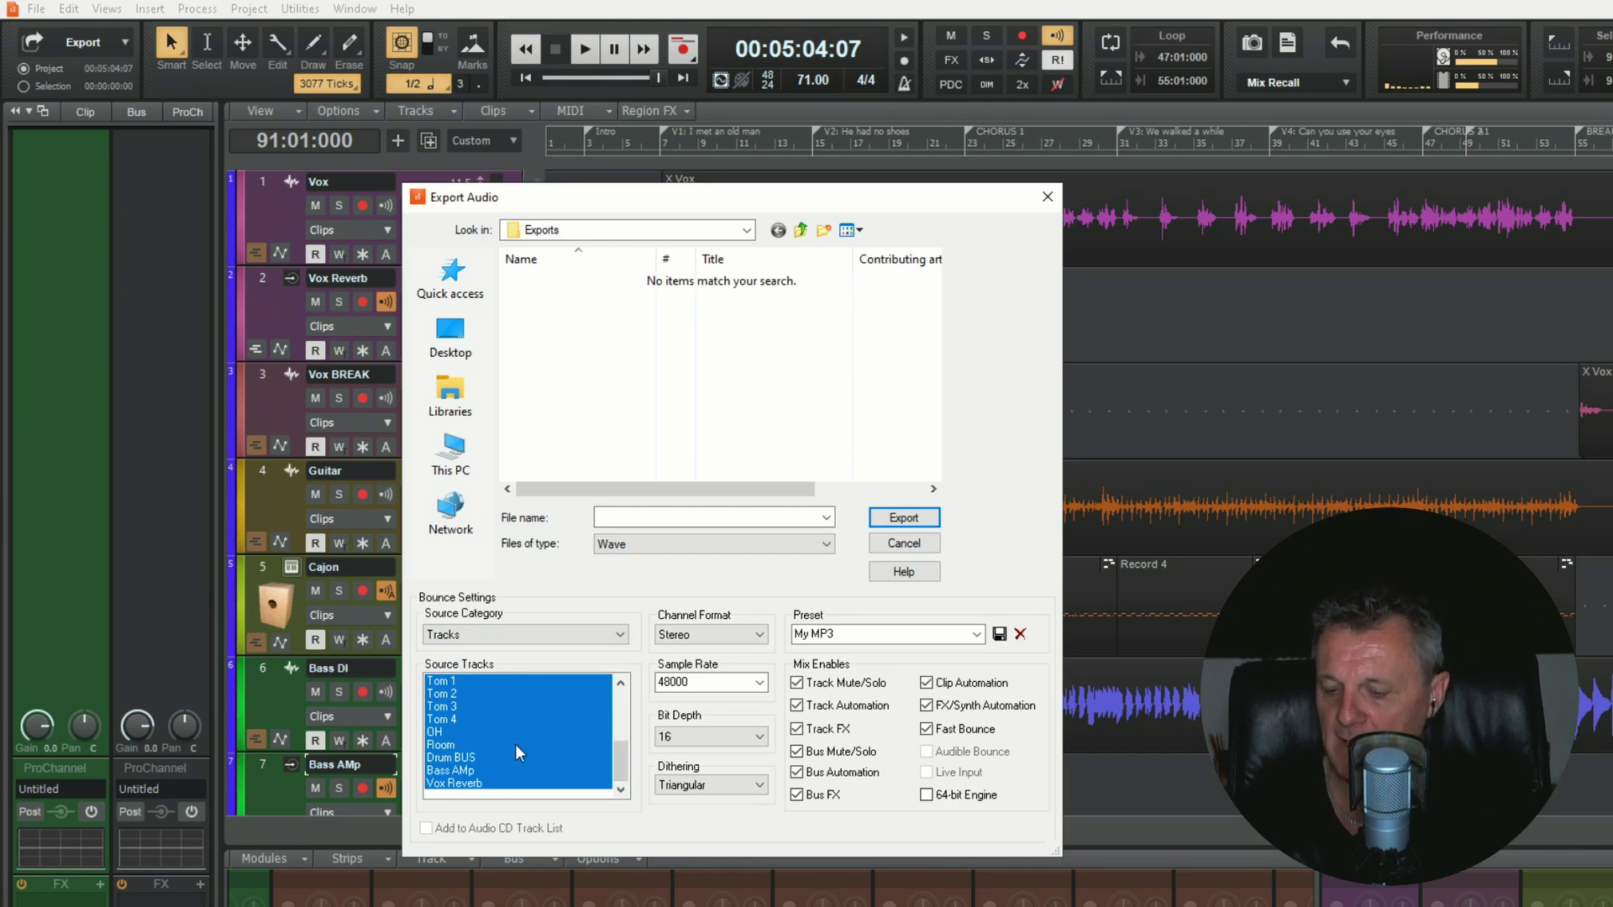
left_click(437, 733, "ctrl")
left_click(449, 720, "ctrl")
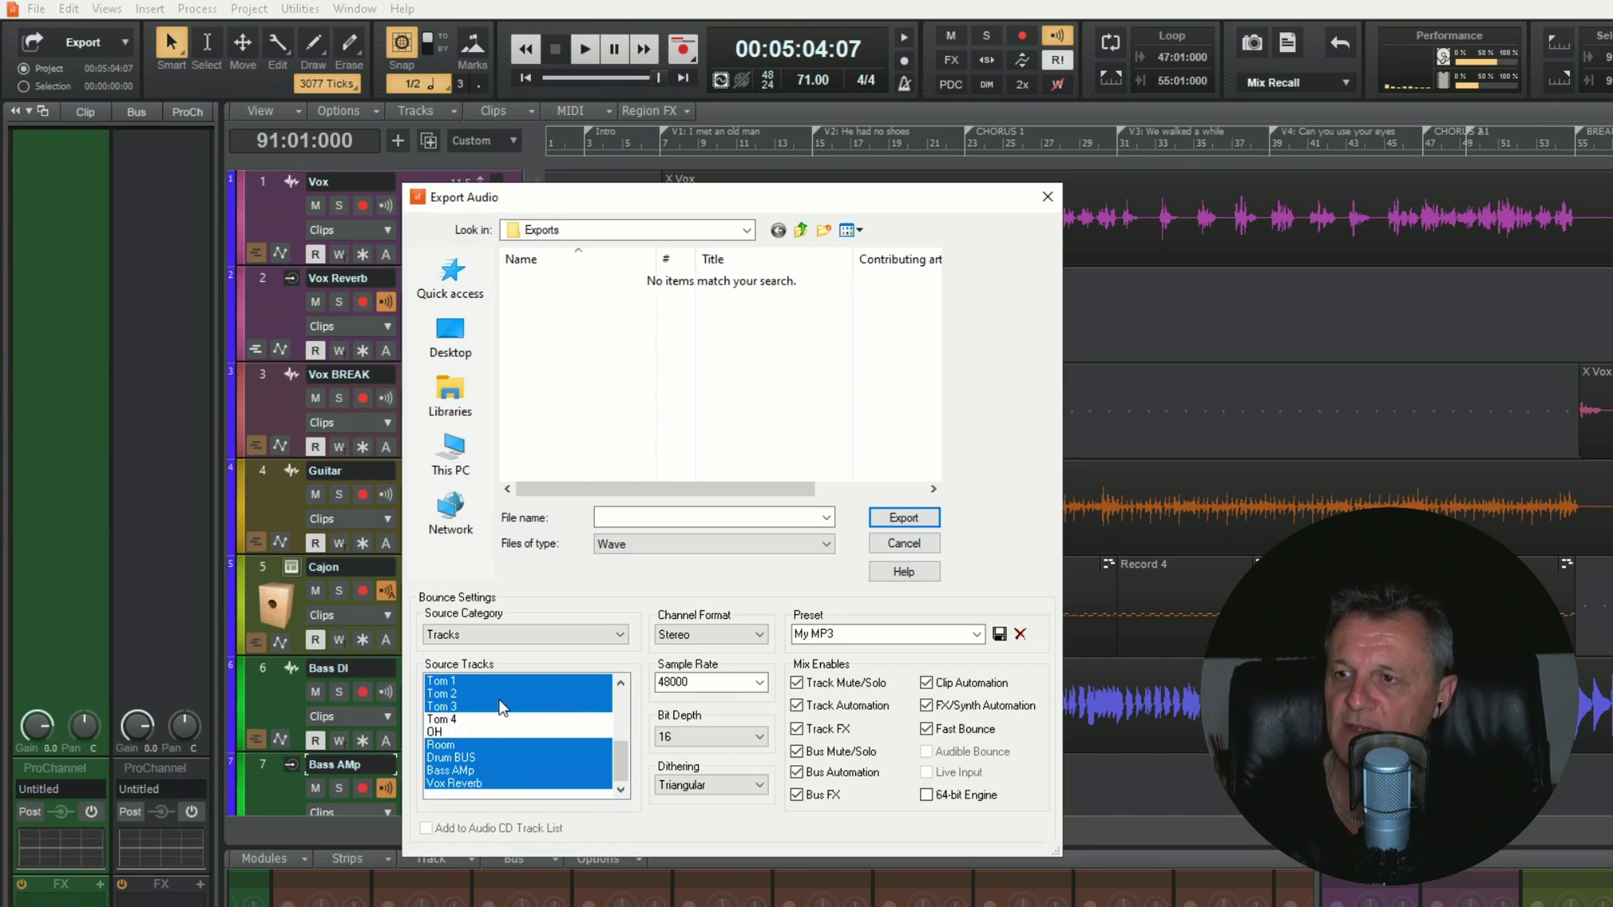
left_click(444, 720, "ctrl")
left_click(436, 729, "ctrl")
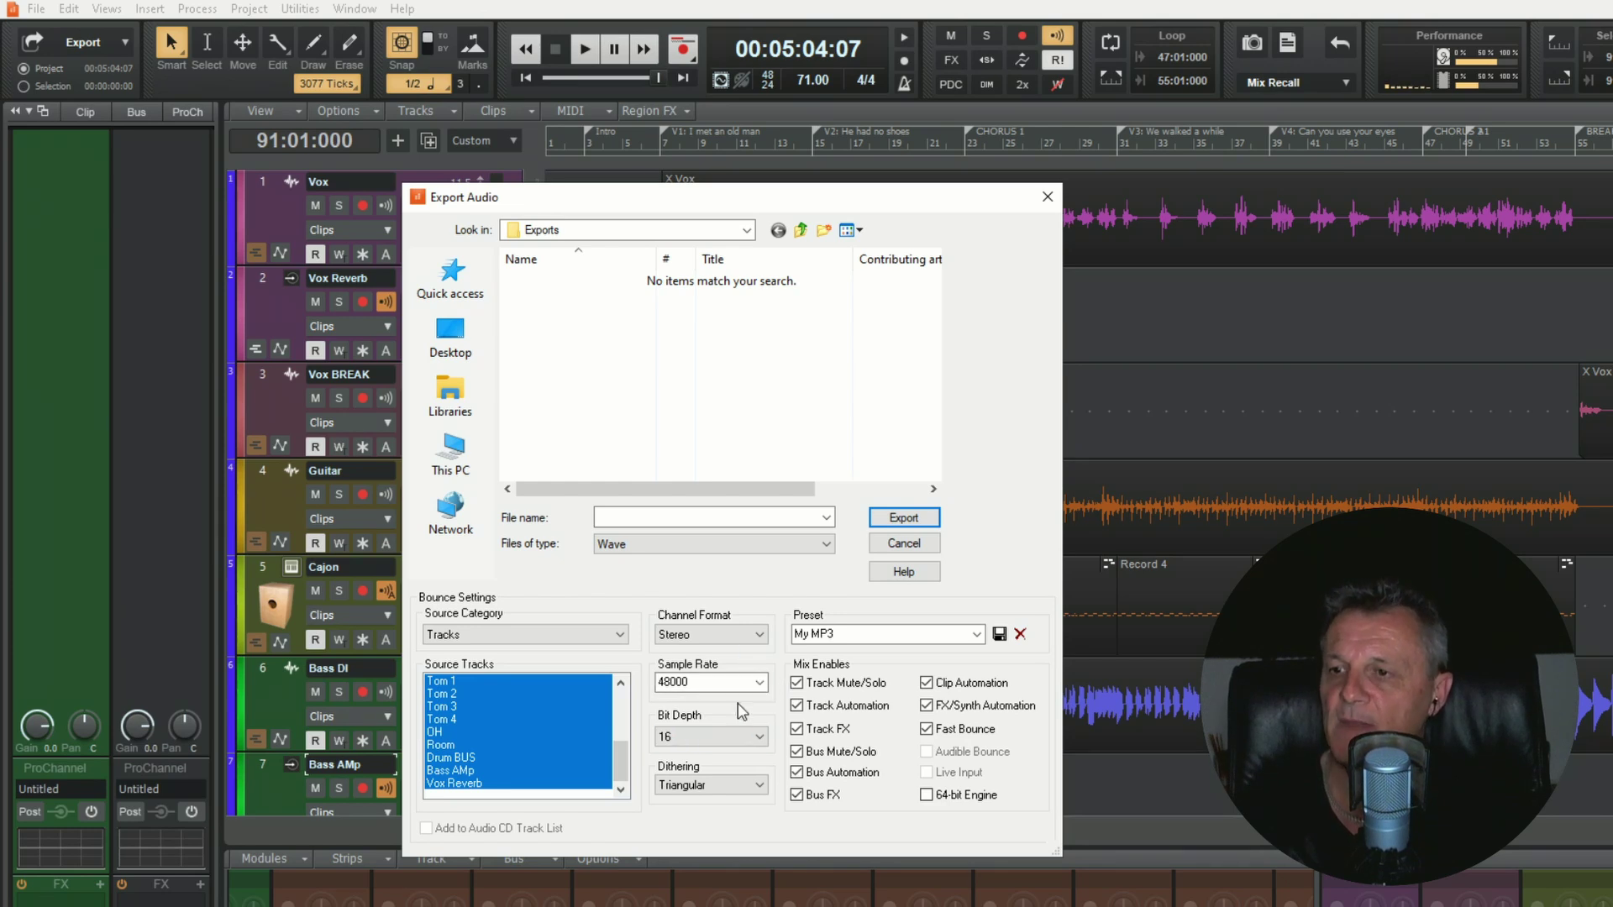
Step: Set the track export's bit depth to 24 and its dithering to None
left_click(760, 739)
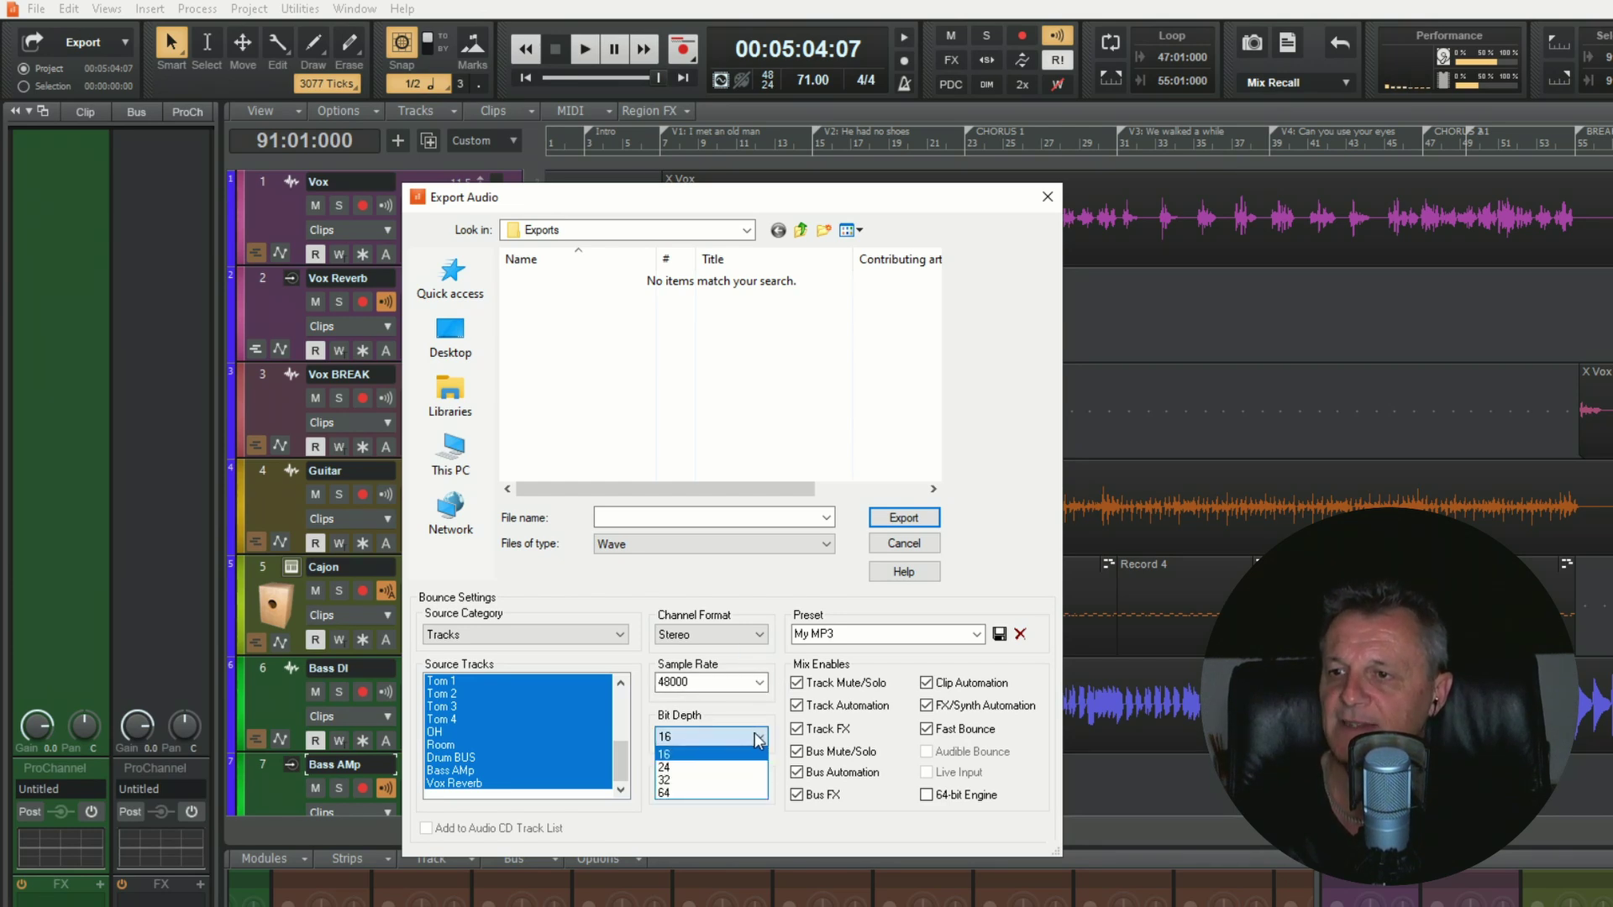
left_click(686, 769)
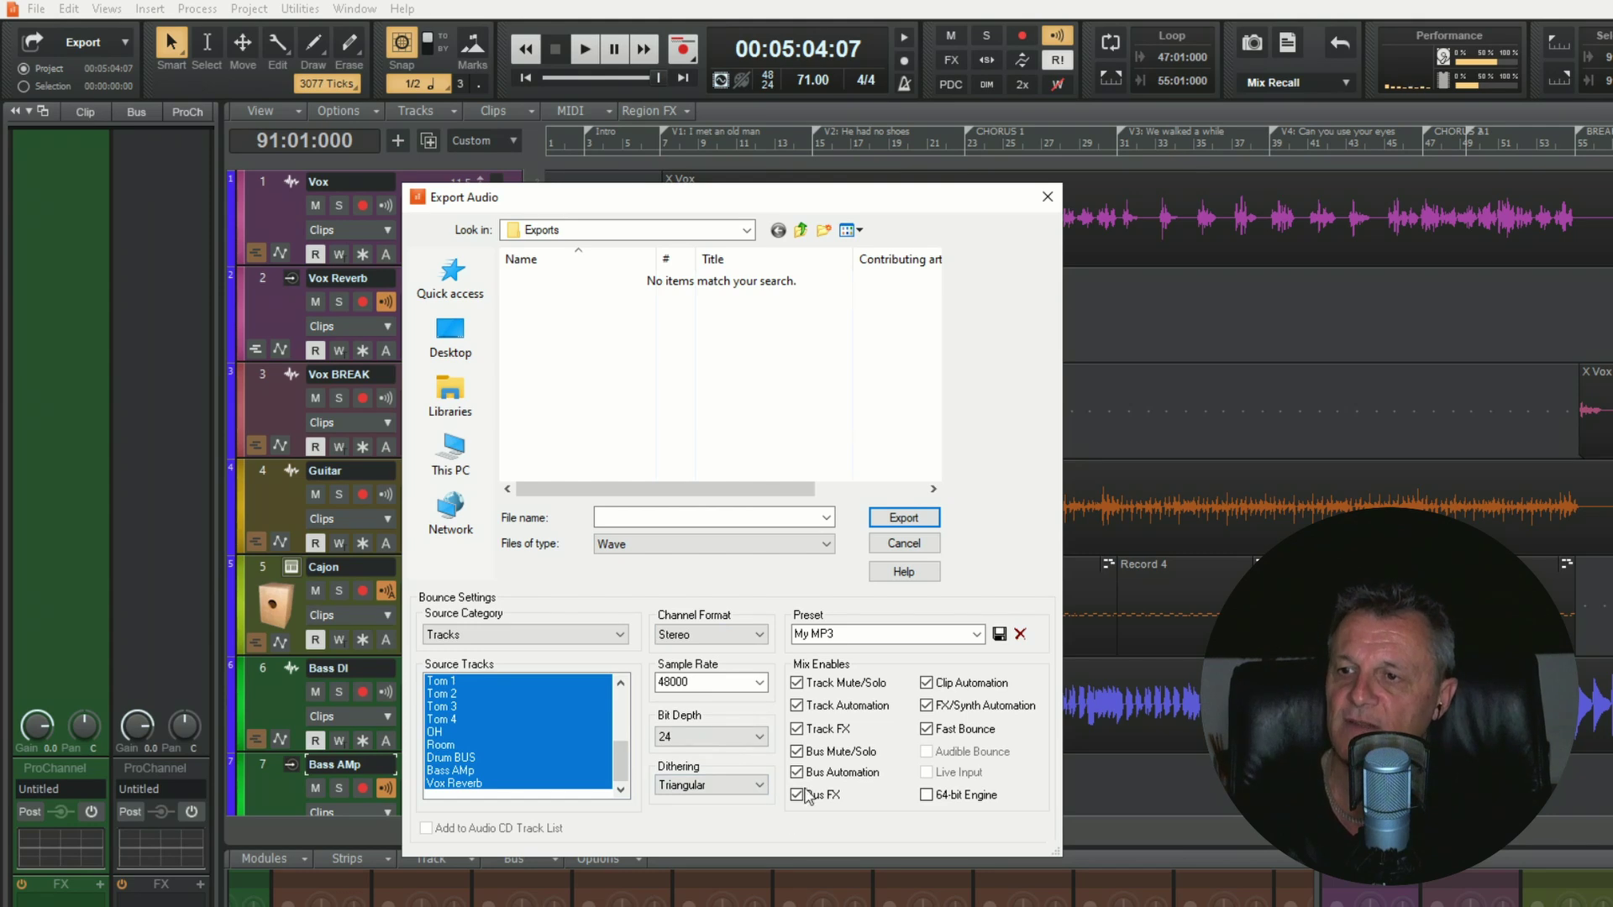
left_click(762, 785)
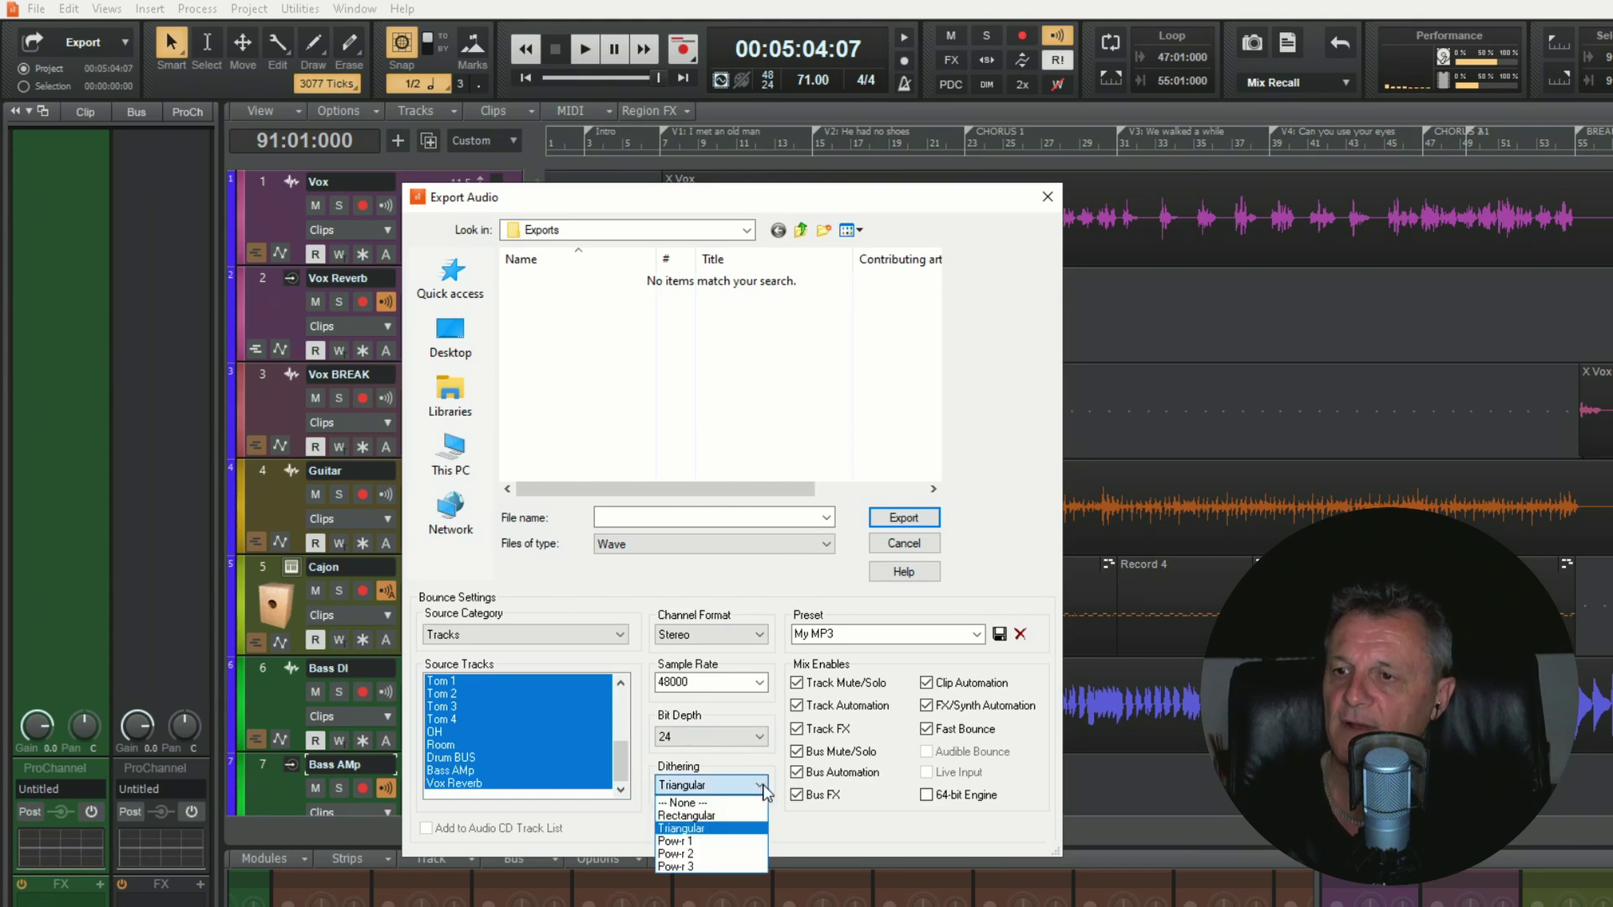
left_click(711, 804)
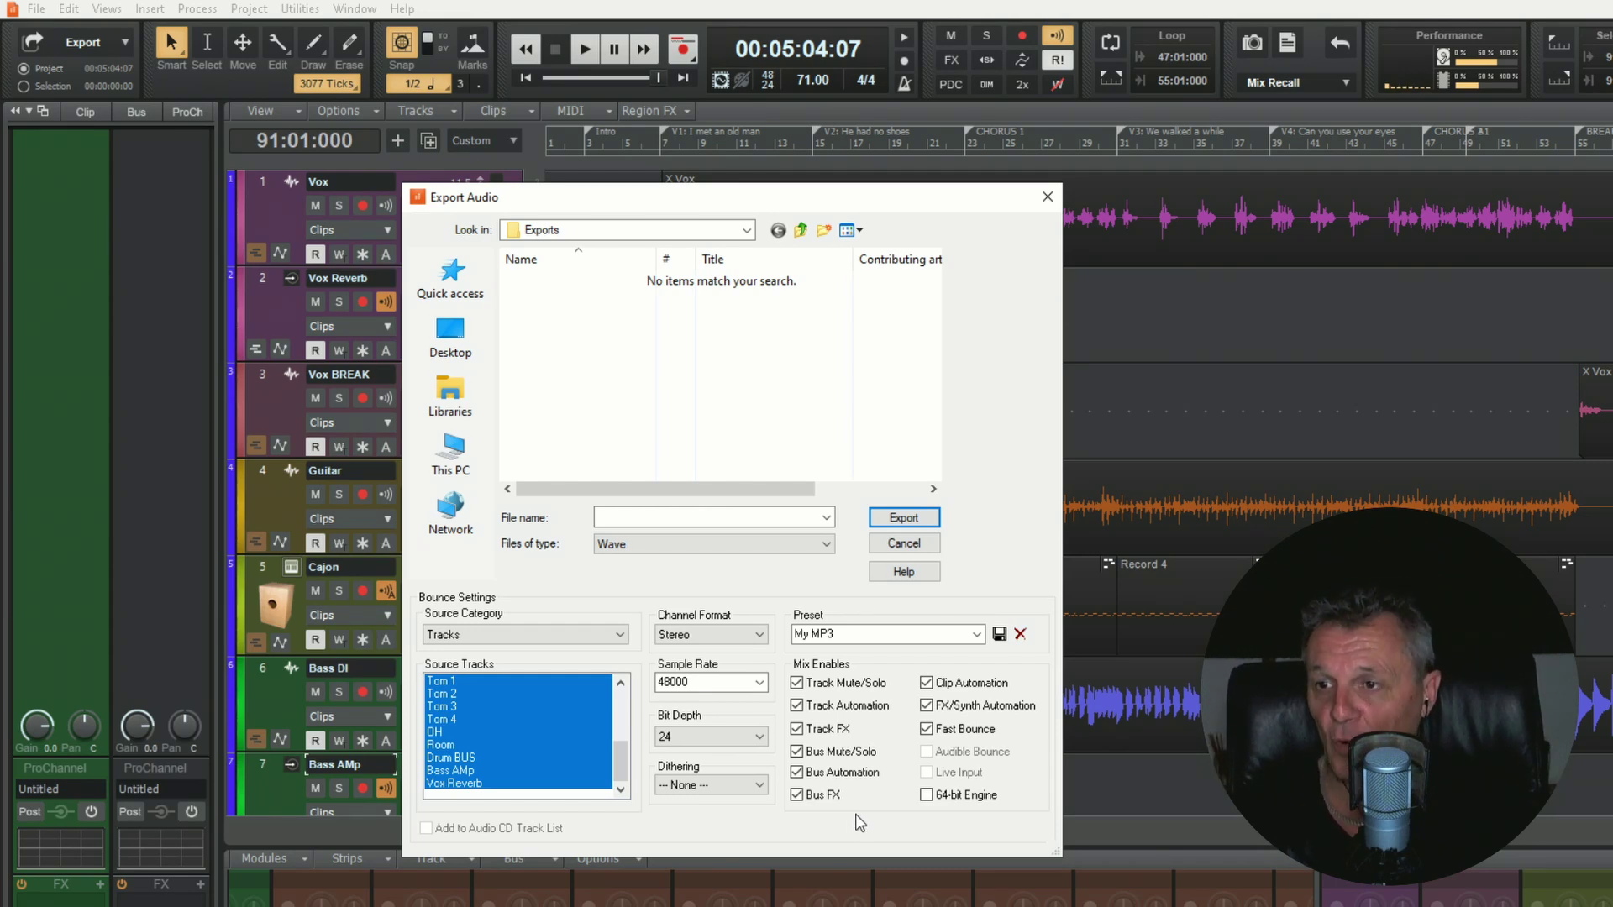
Step: Disable track mute/solo, track automation, track FX, bus mute/solo and bus automation for the export
left_click(797, 684)
left_click(796, 706)
left_click(796, 729)
left_click(797, 752)
left_click(796, 773)
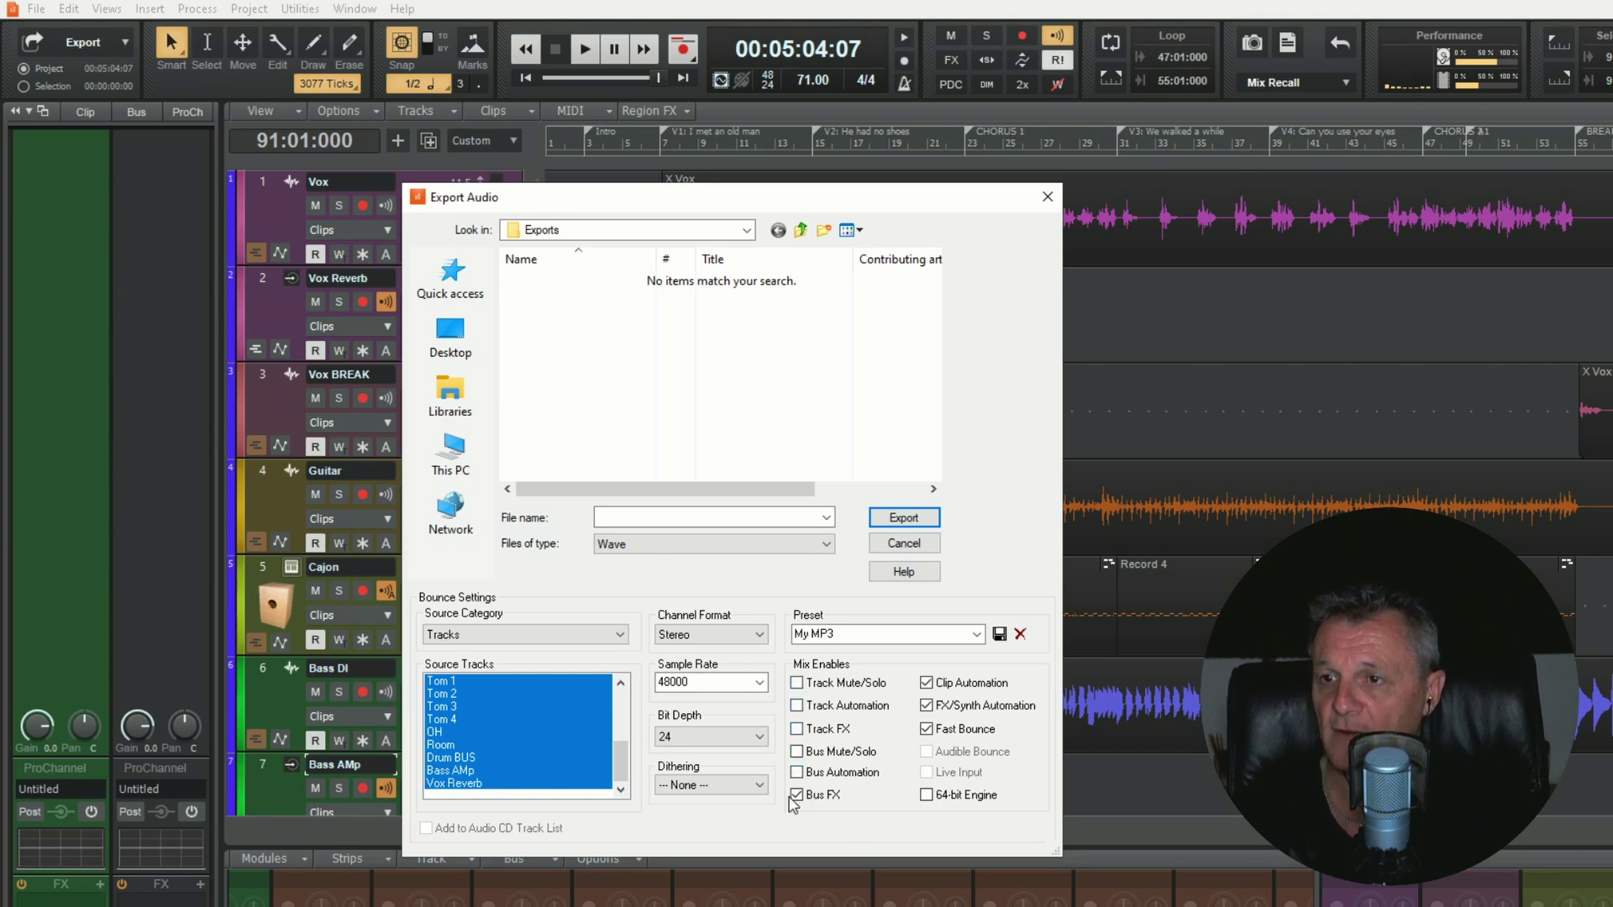
Step: Enable the 64-bit engine and disable fast bounce, FX/synth automation and clip automation for the export
left_click(926, 795)
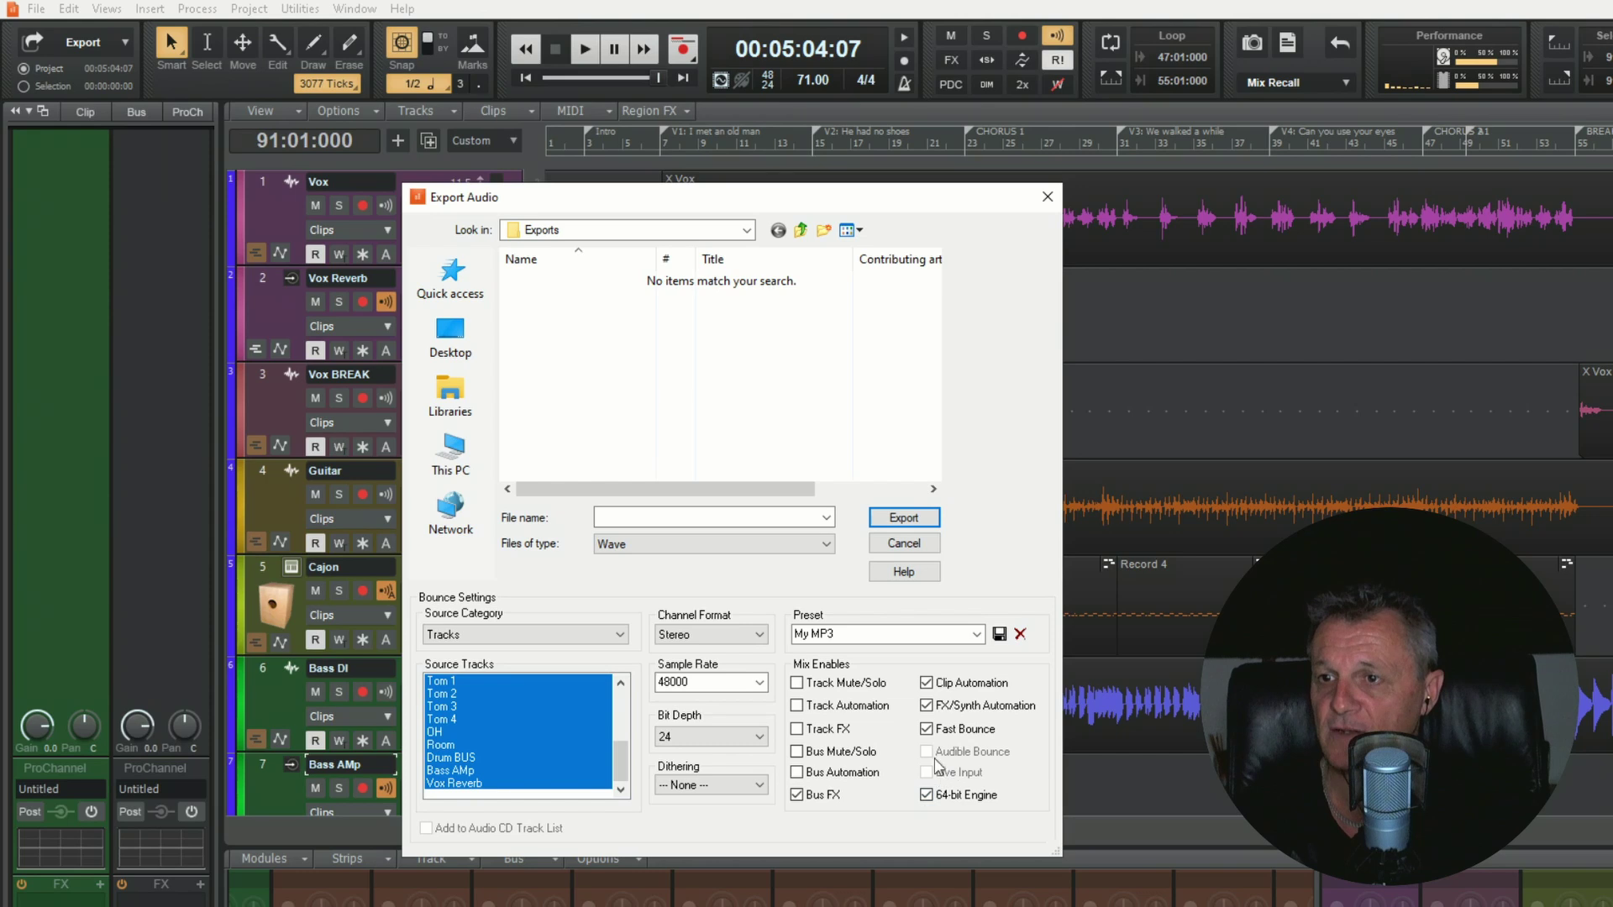
left_click(925, 729)
left_click(927, 706)
left_click(927, 706)
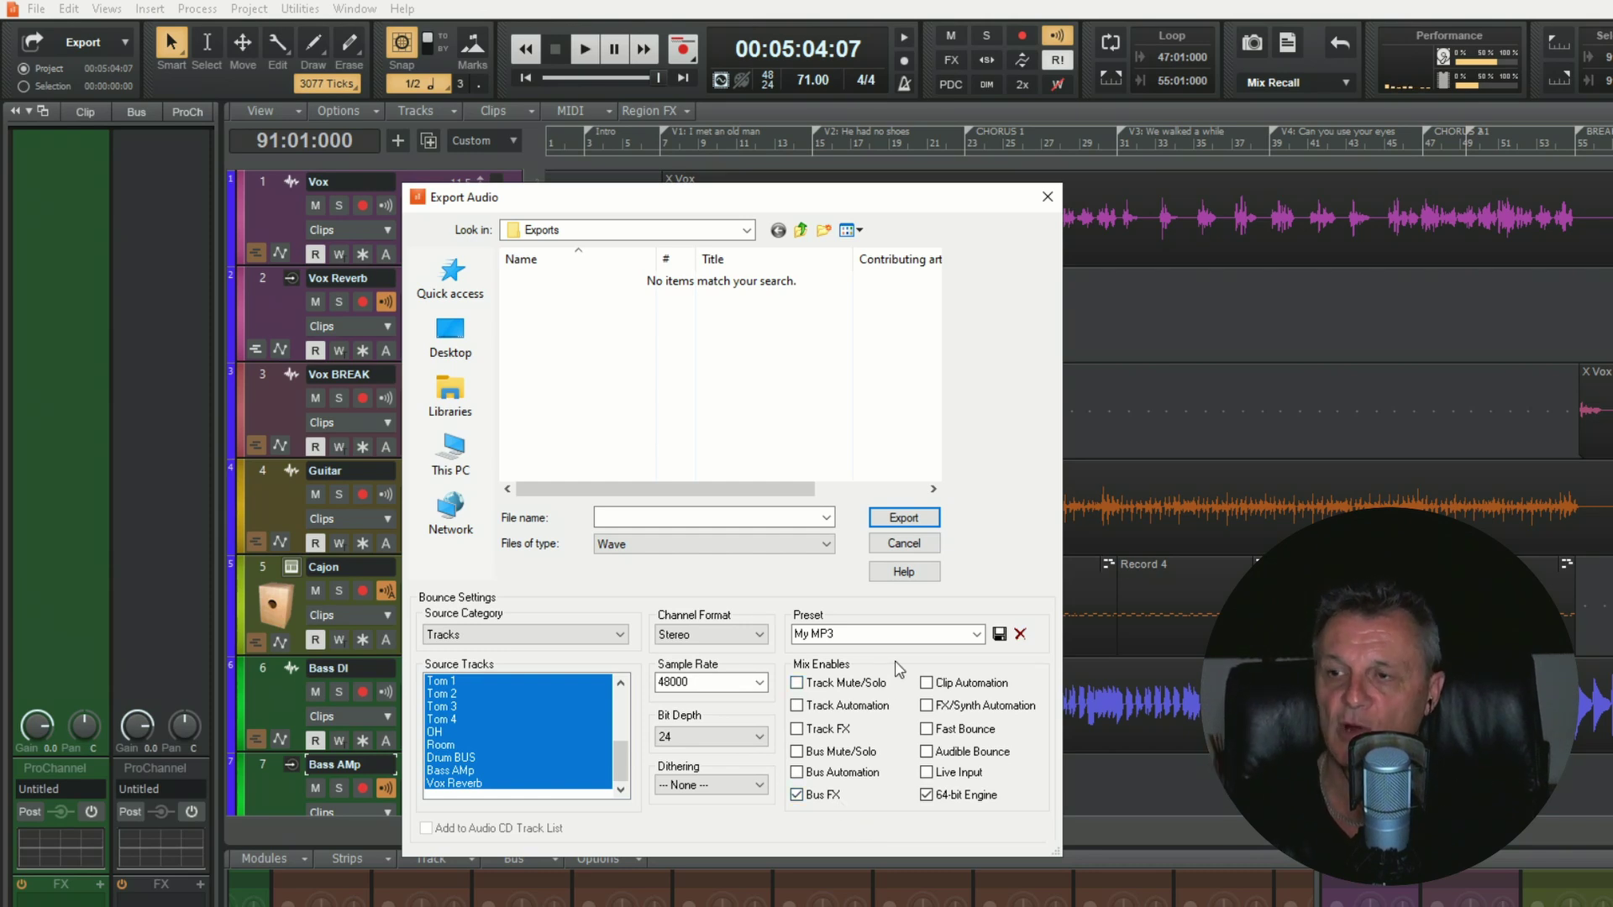
Step: Name the export "MT" and export all source tracks as separate Wave files, accepting the list of files
left_click(652, 516)
type("MT")
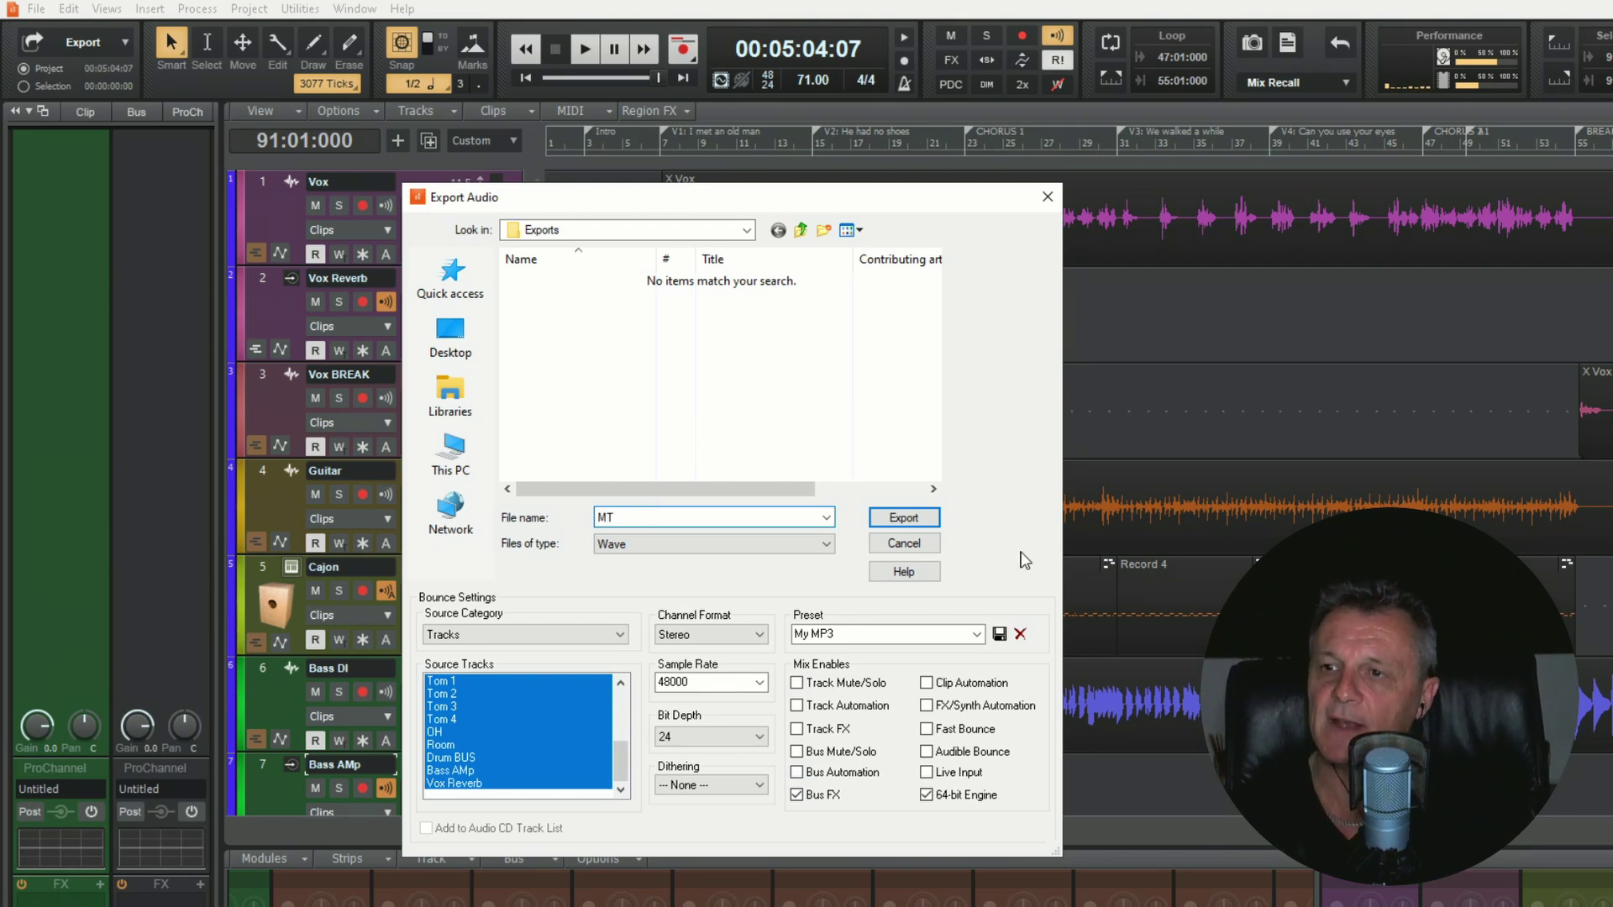
left_click(905, 517)
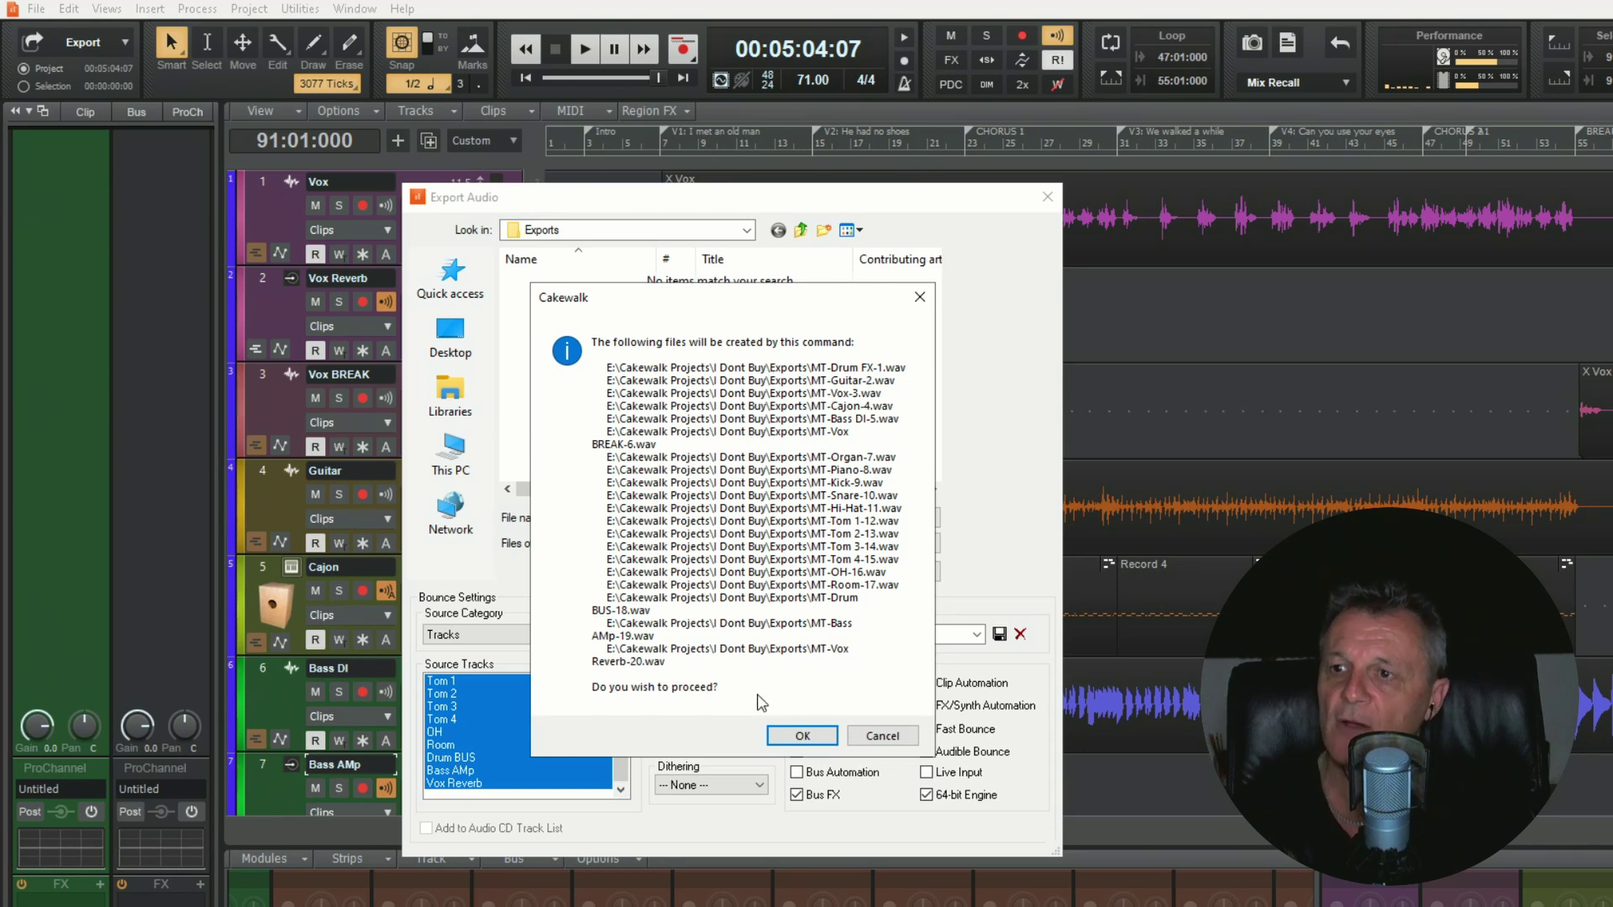
left_click(803, 736)
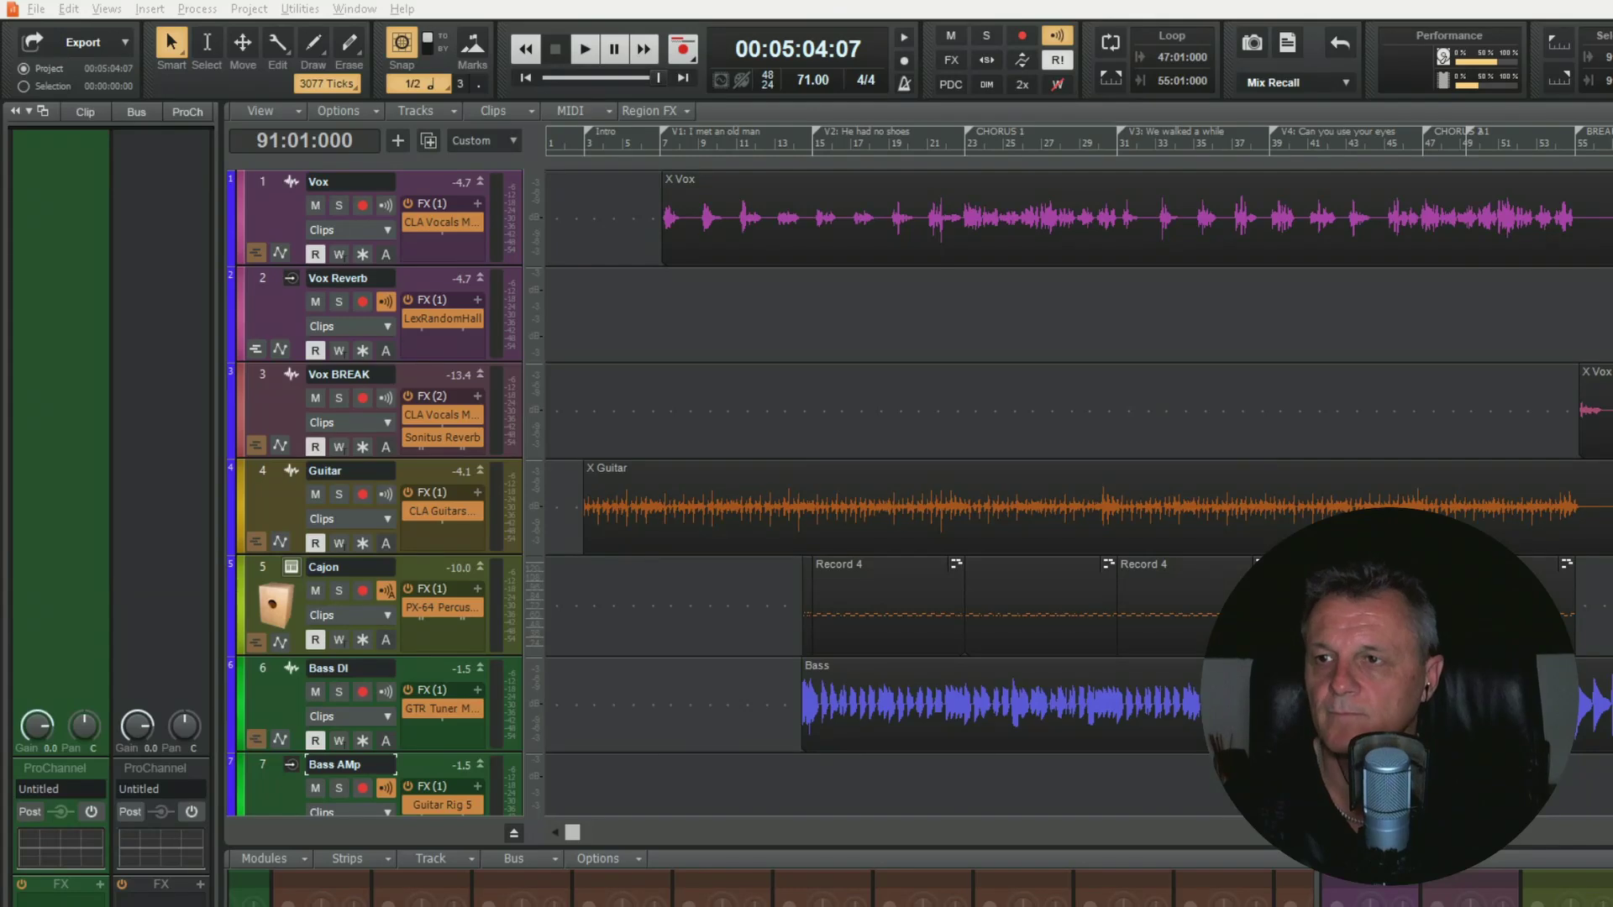
Step: Maximize the console view and examine the Bass DI and Bass AMp track strips
left_click_drag(1450, 439, 907, 290)
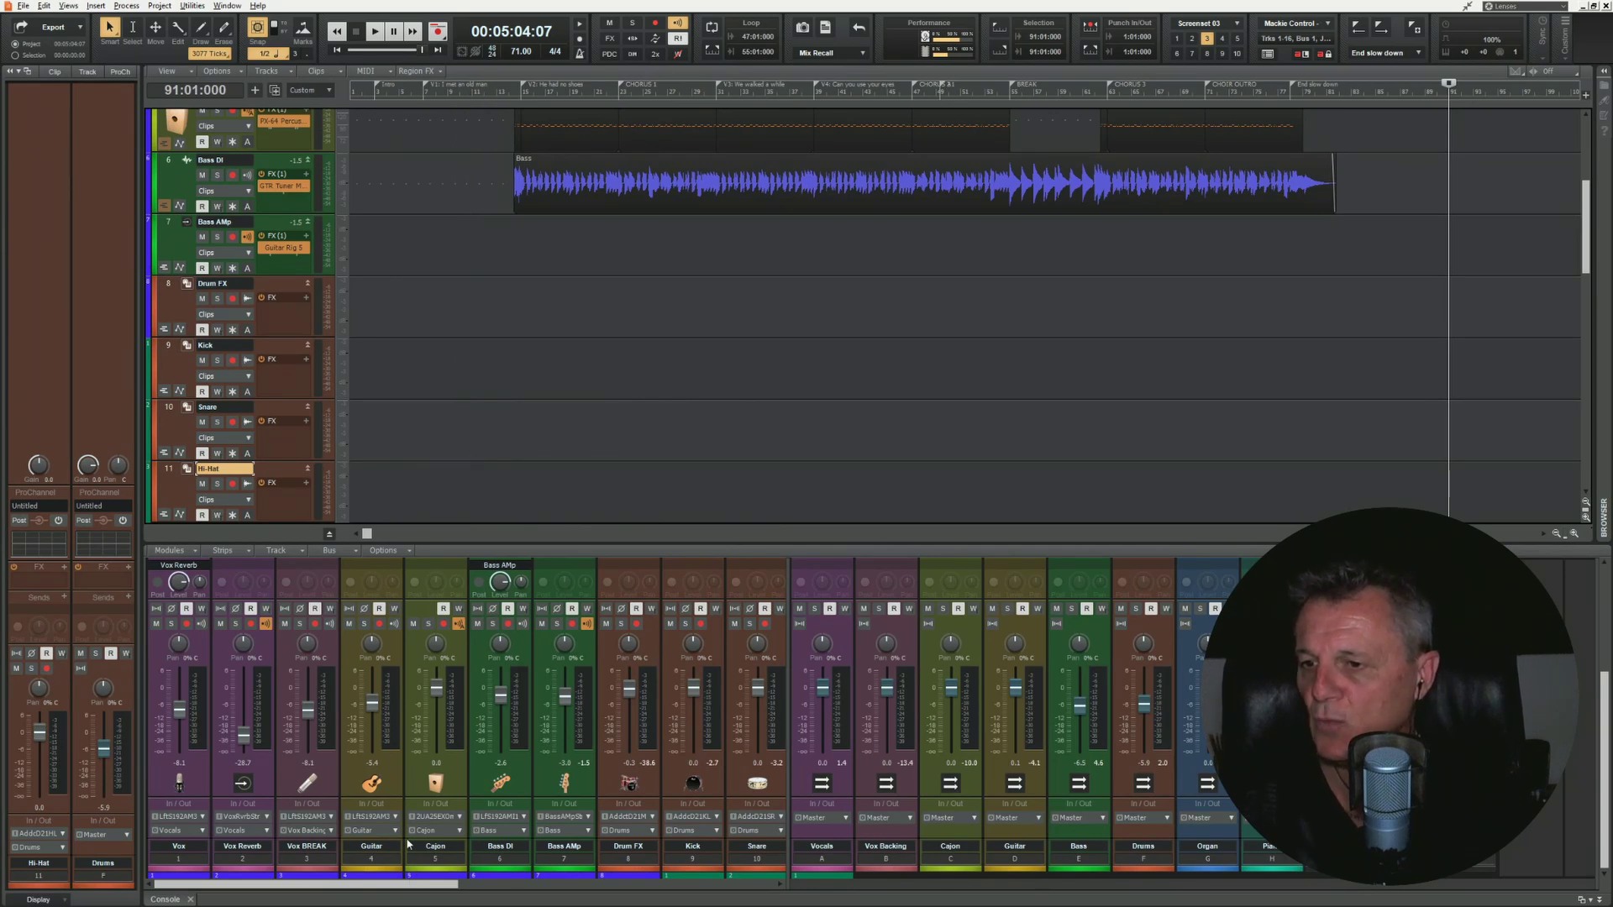
double_click(165, 899)
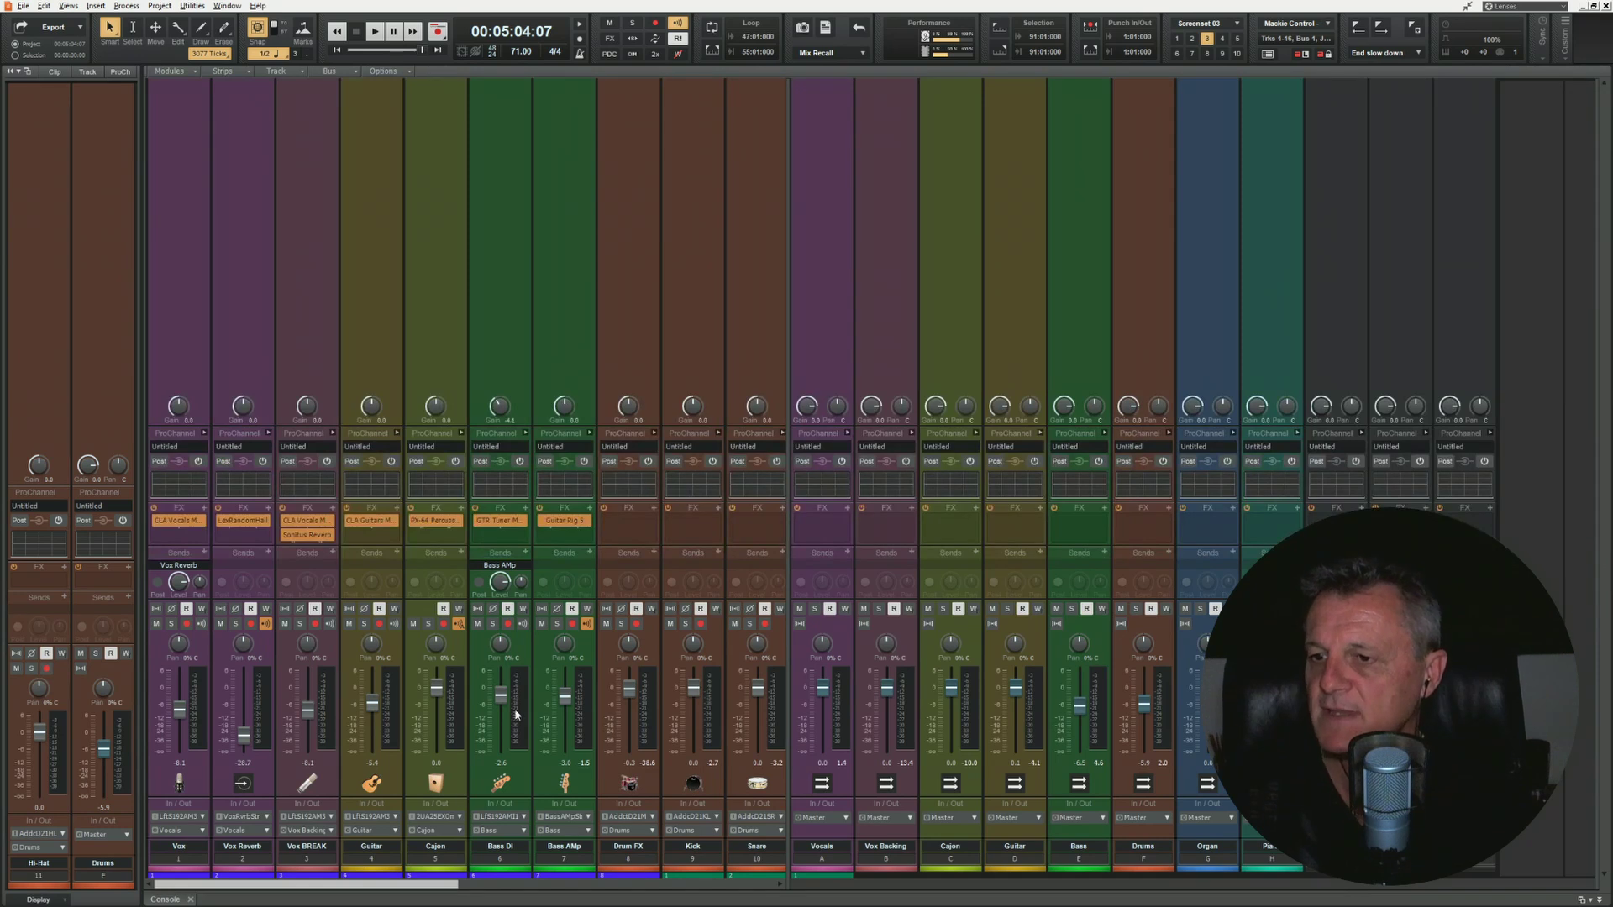
left_click(516, 323)
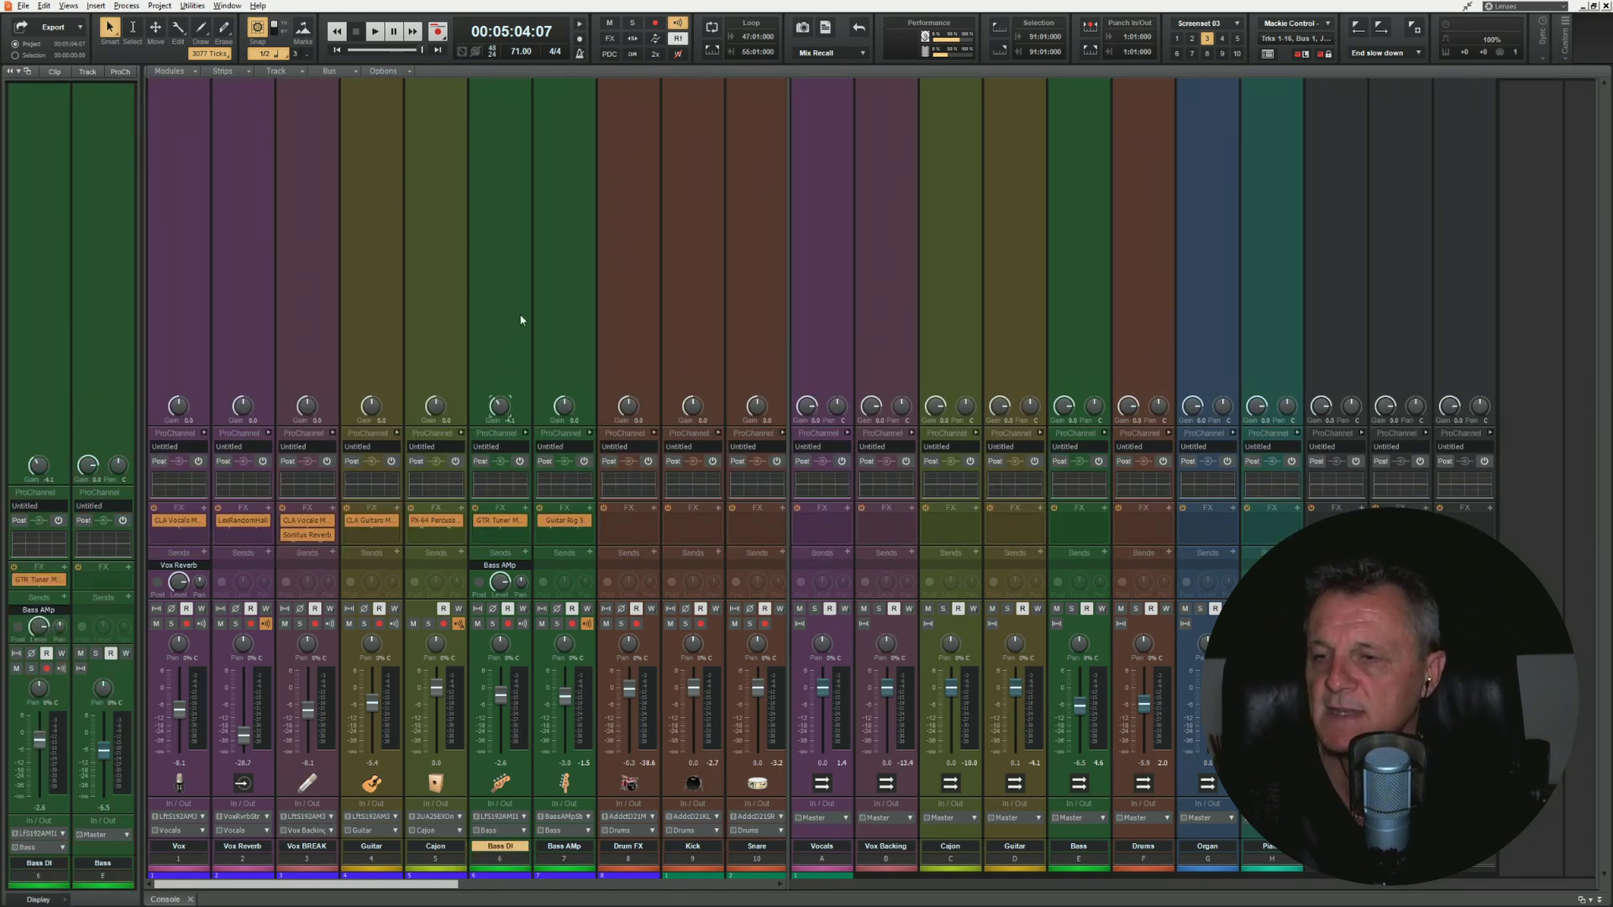
left_click(557, 302)
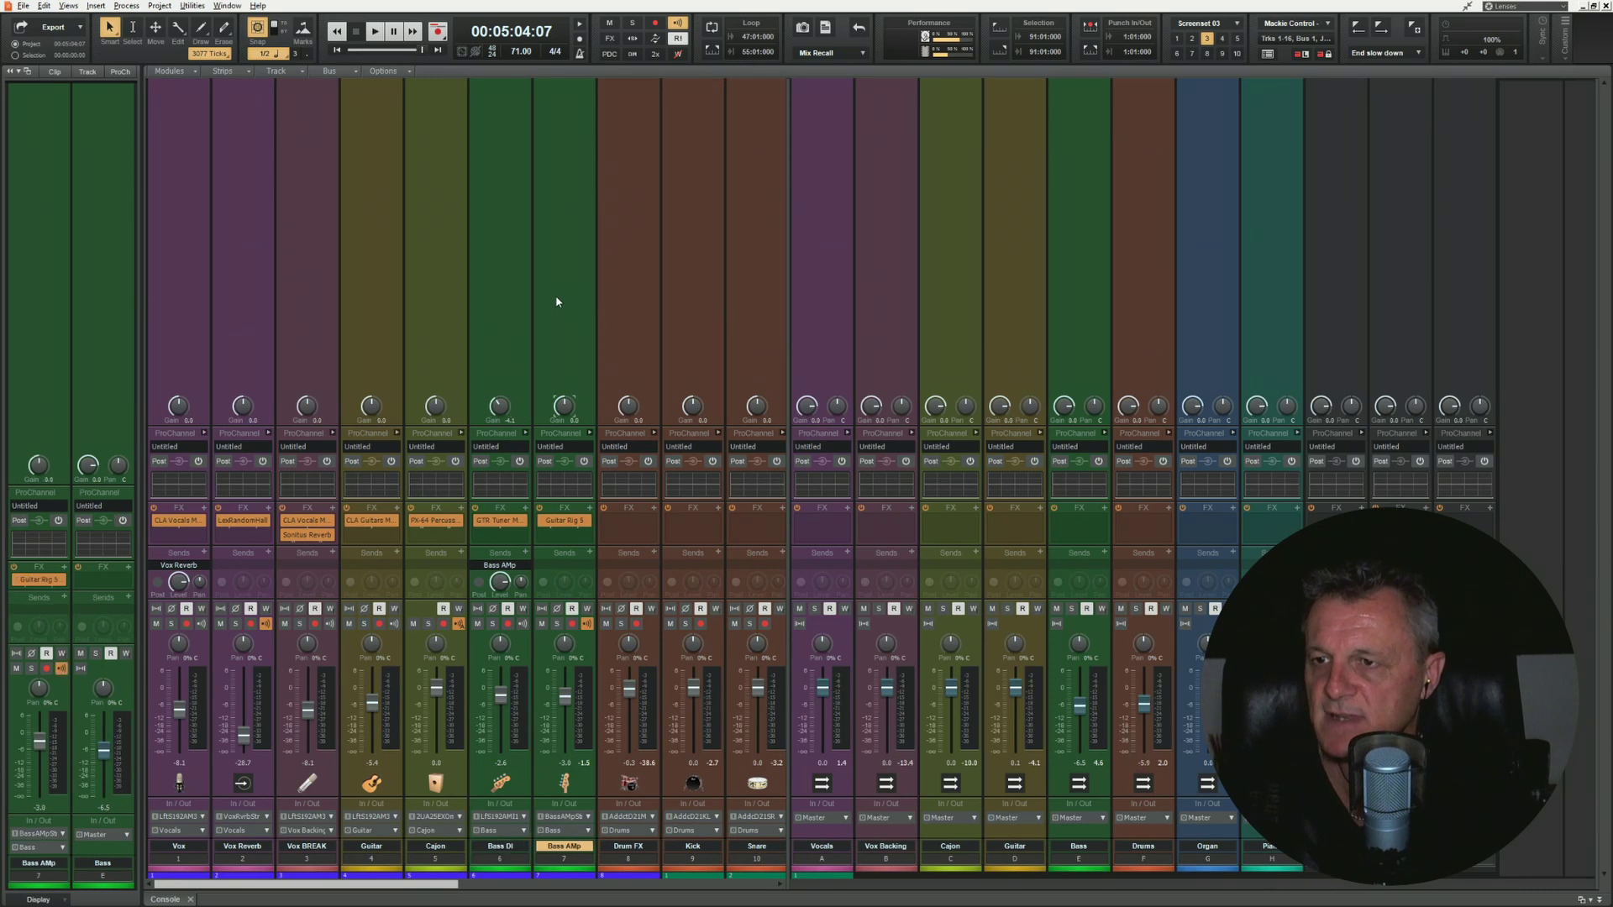
left_click(514, 308)
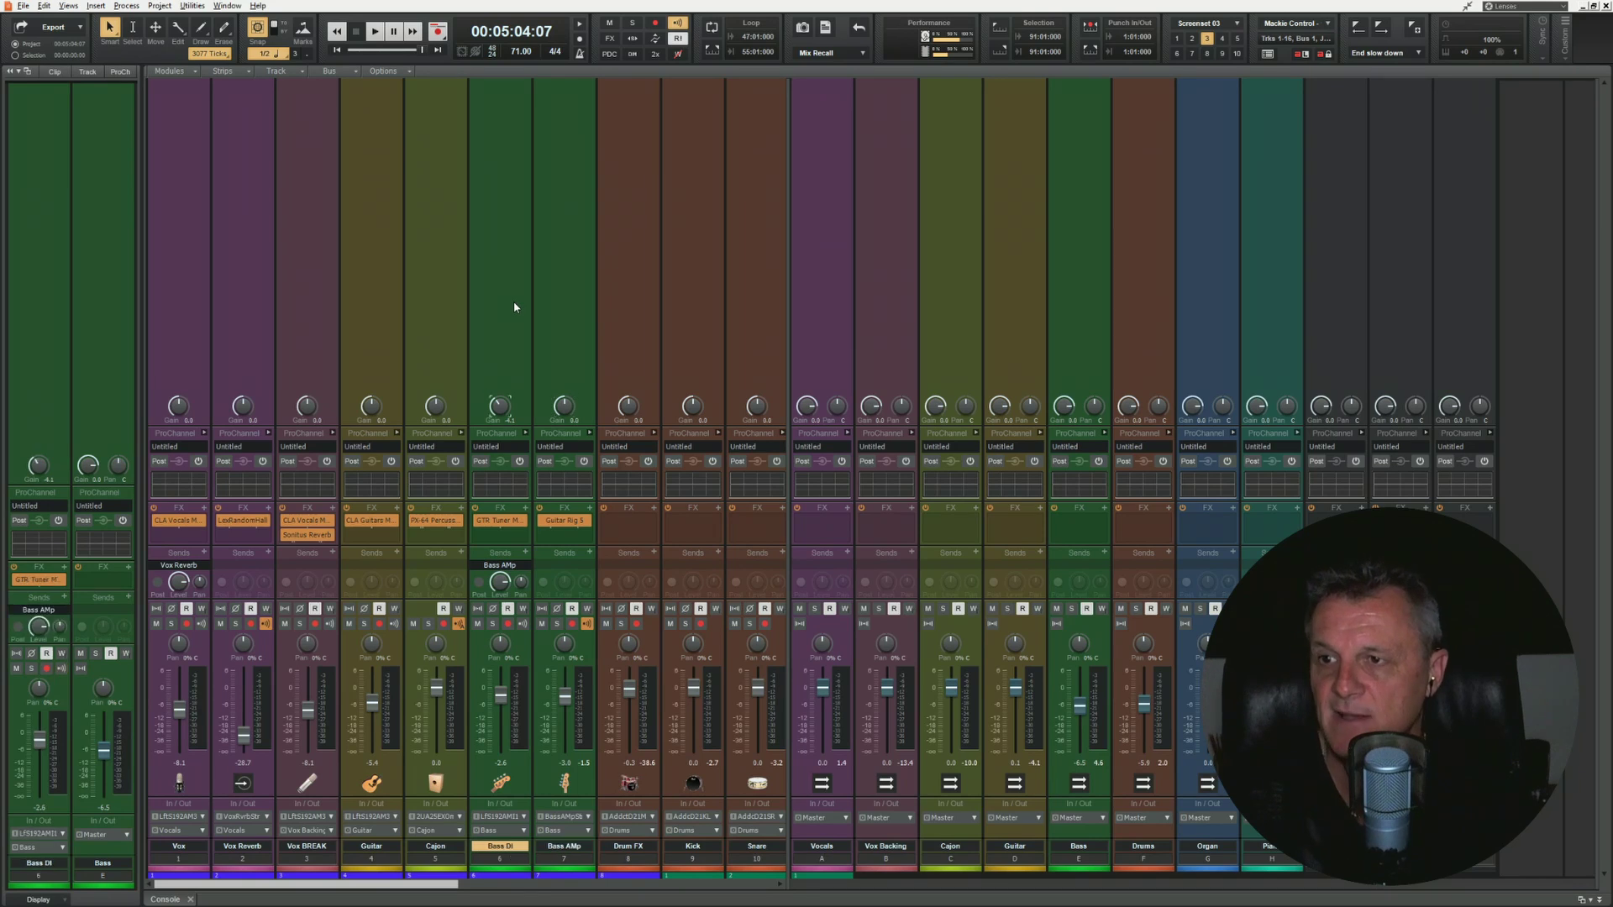
left_click(561, 294)
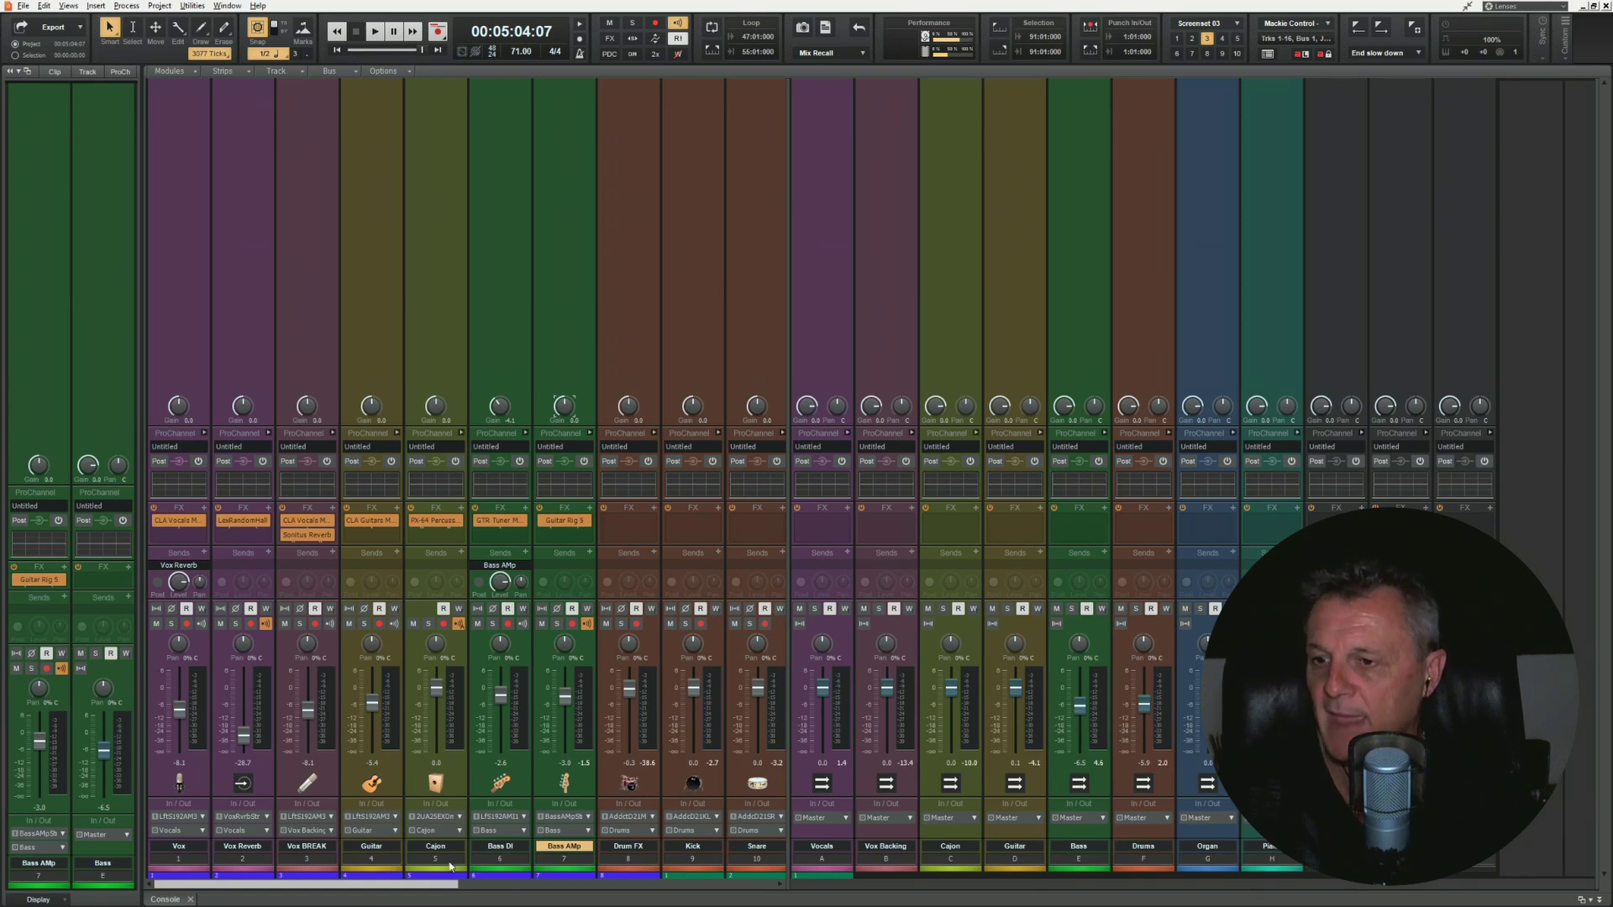
Step: Examine the Bass bus and the drum, organ and piano strips, adjusting the divider between tracks and buses
left_click_drag(441, 885, 527, 884)
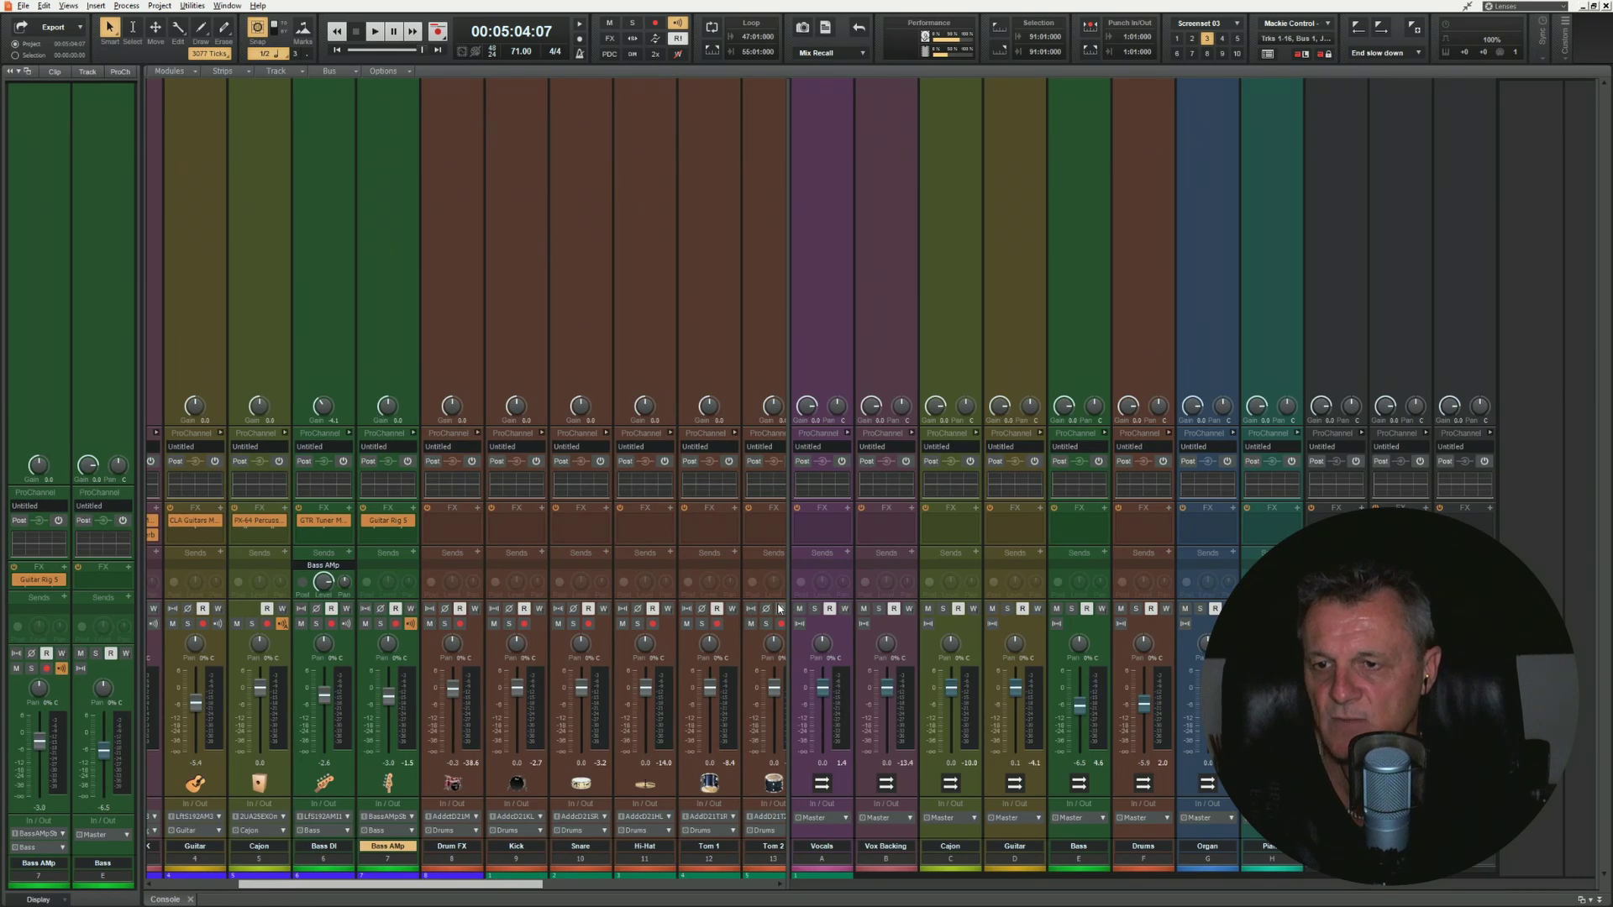
left_click_drag(787, 609, 715, 606)
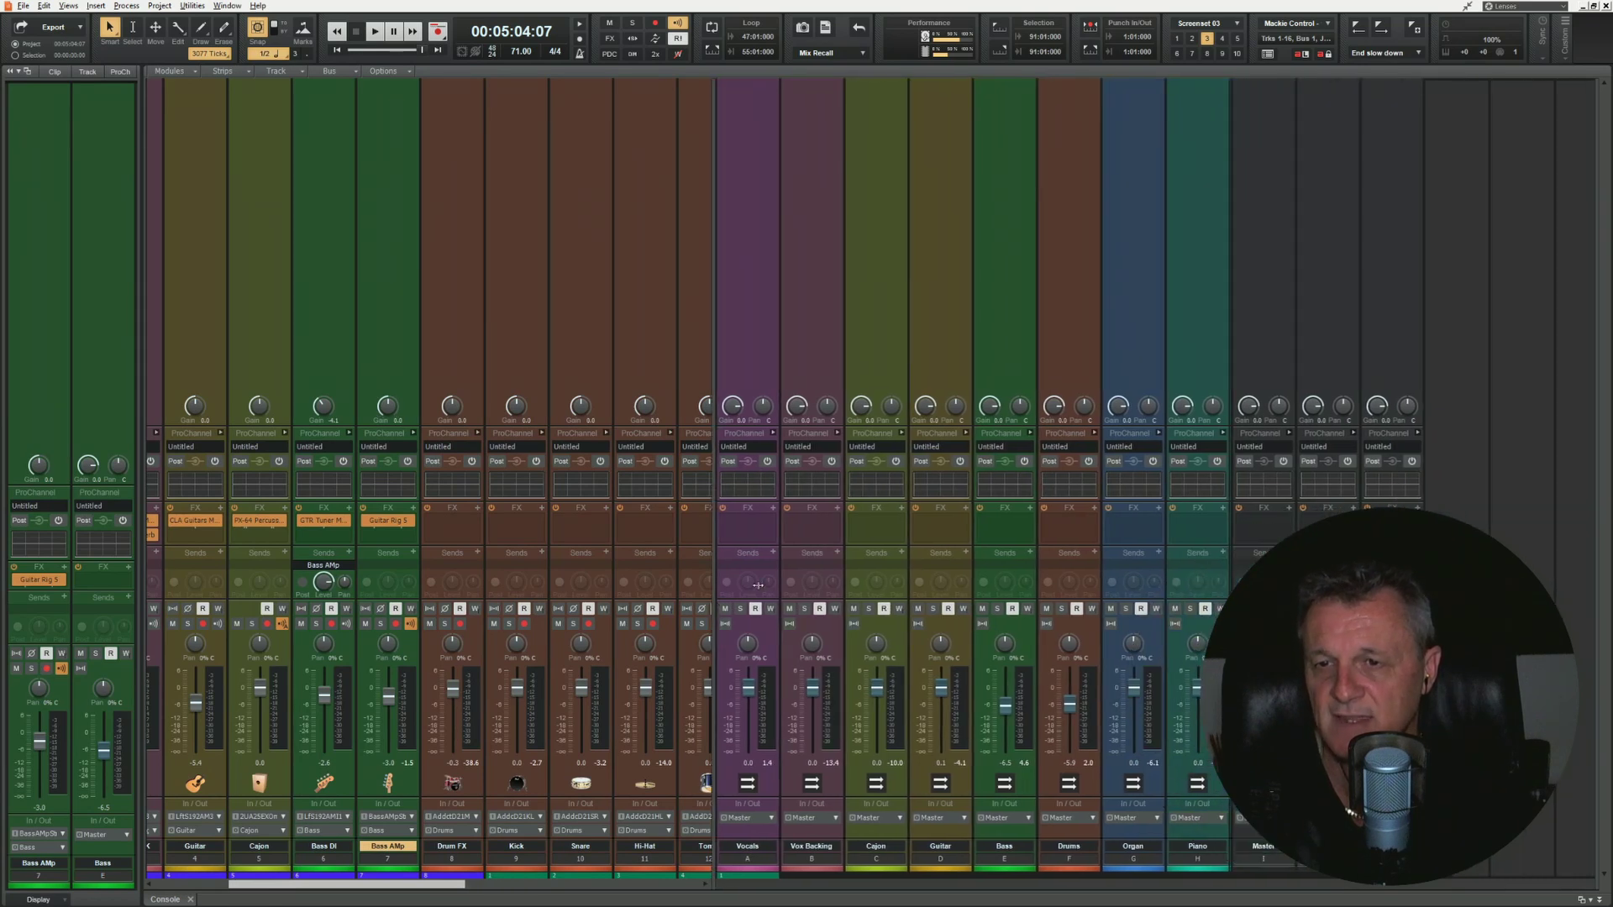
left_click(1012, 352)
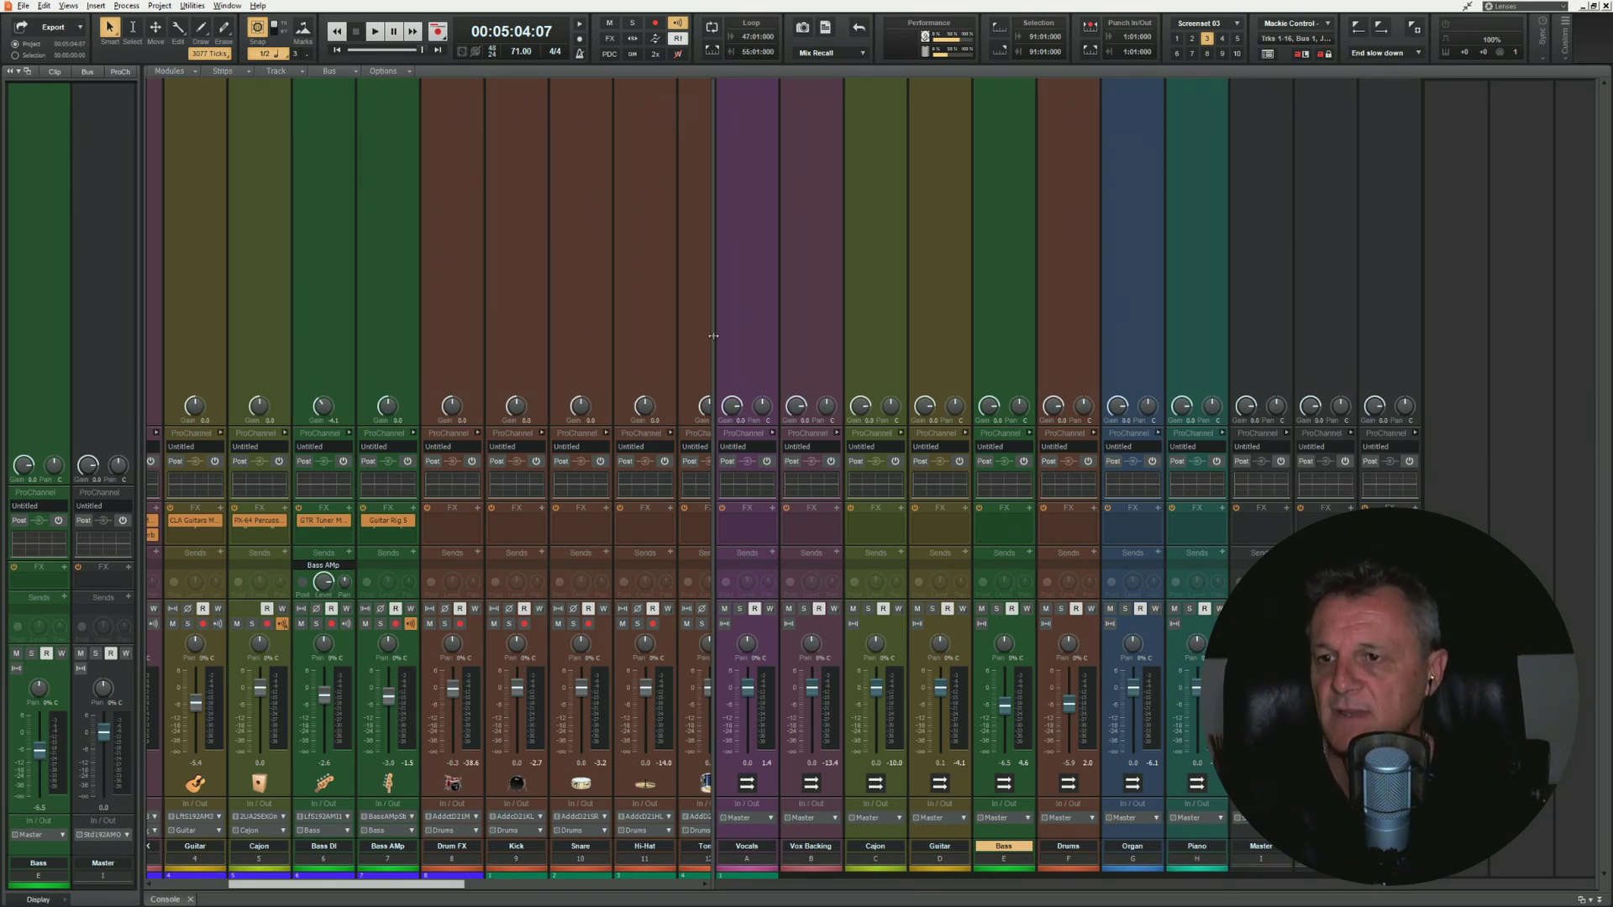
left_click_drag(716, 346, 798, 350)
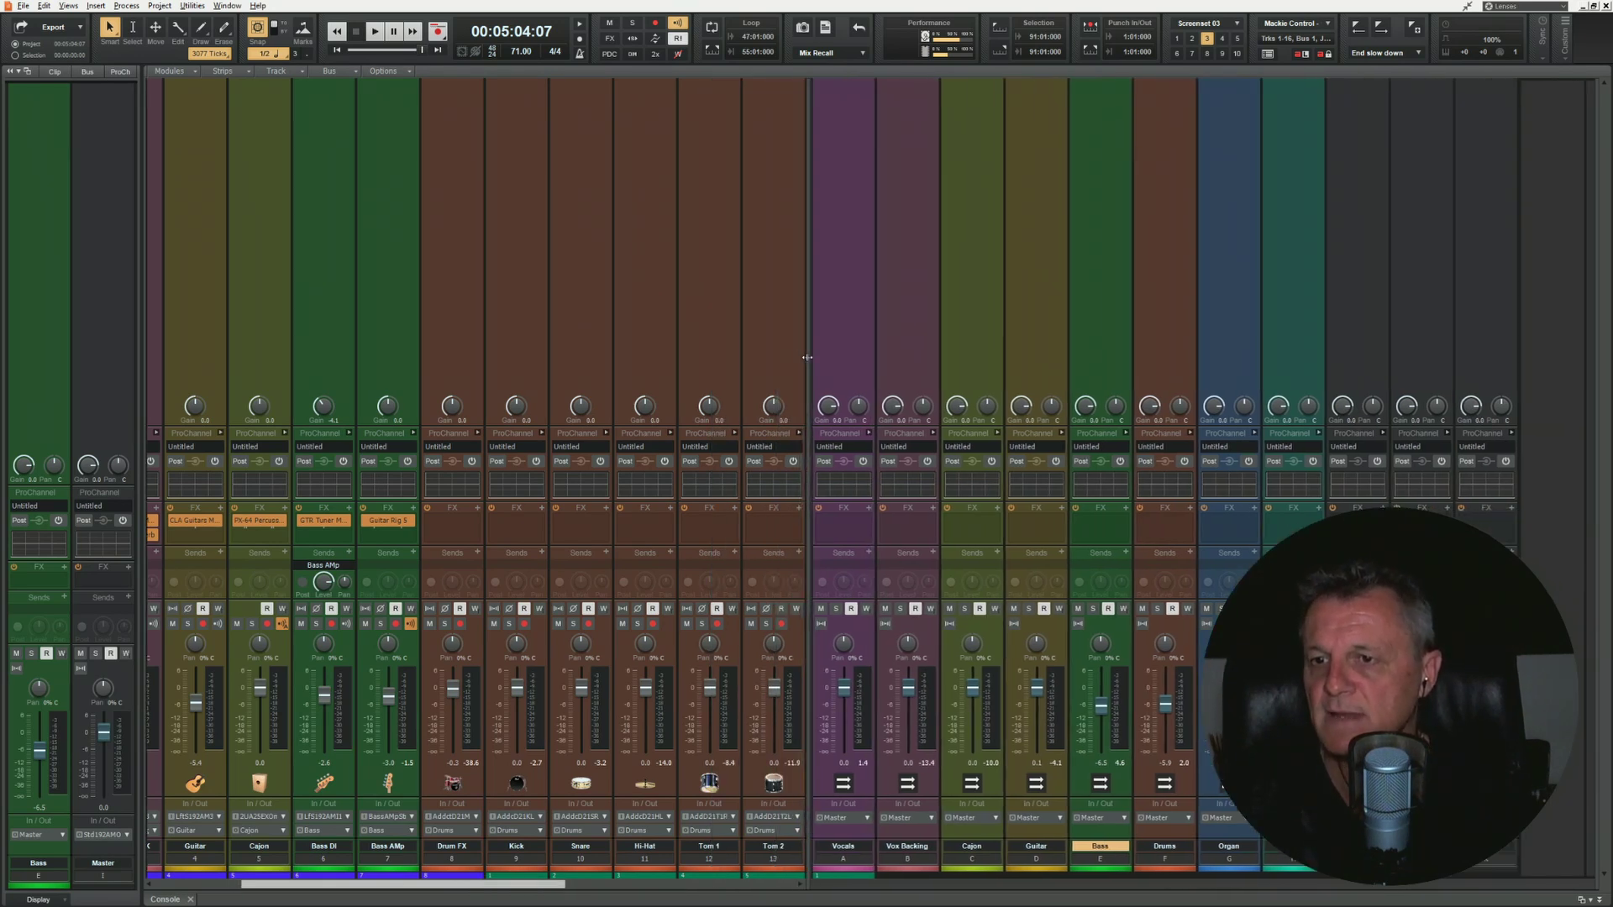
left_click_drag(538, 892, 661, 892)
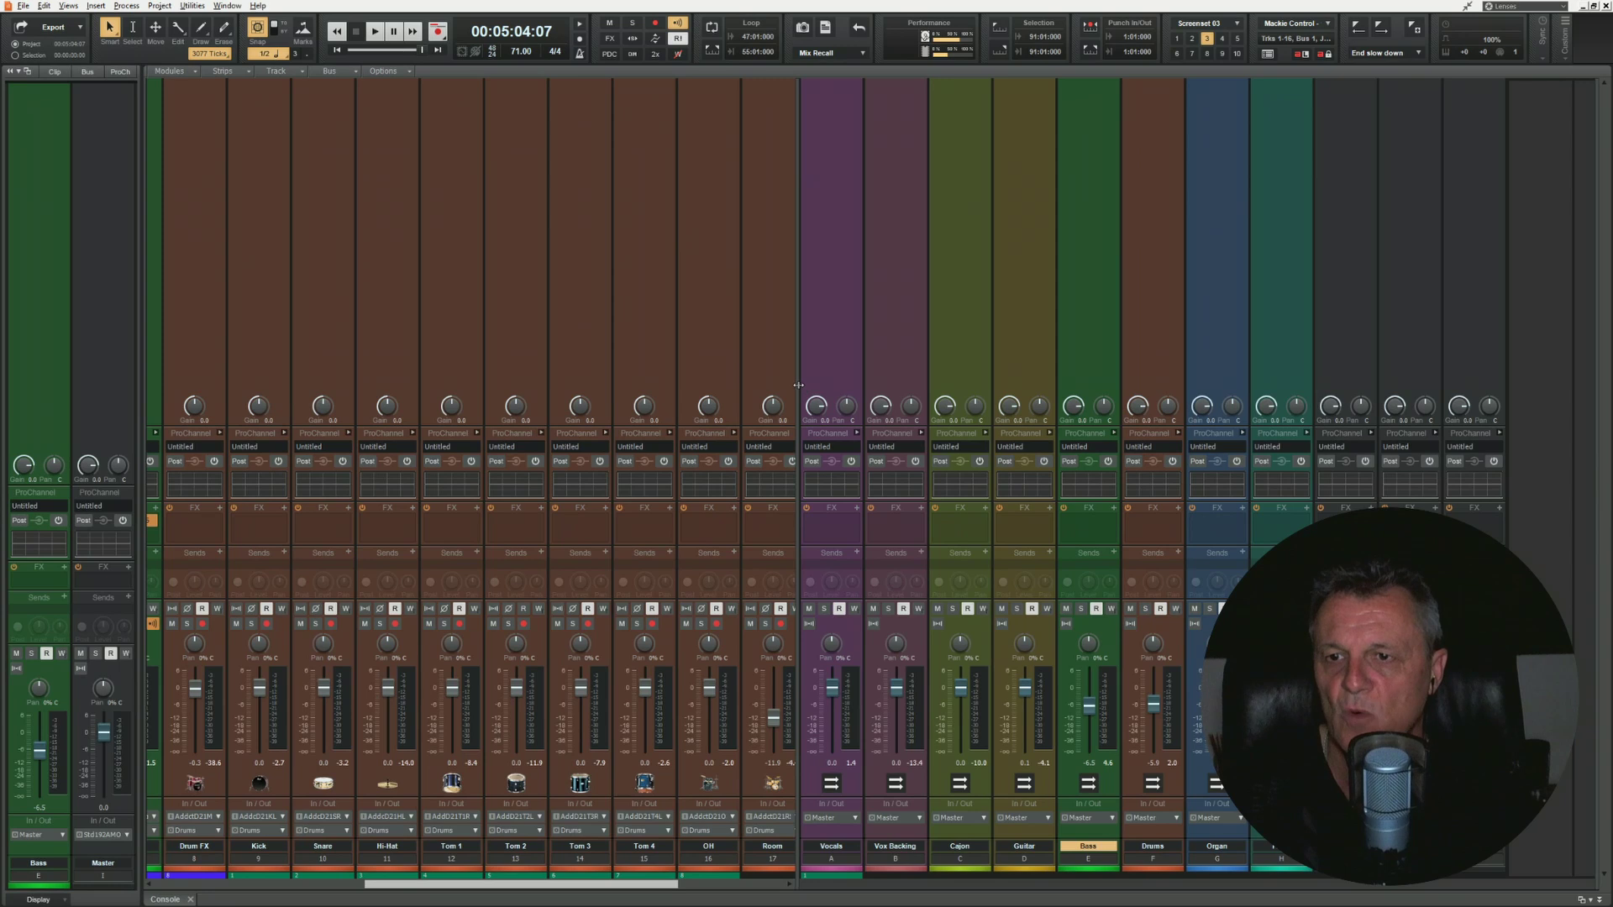
left_click_drag(798, 385, 740, 386)
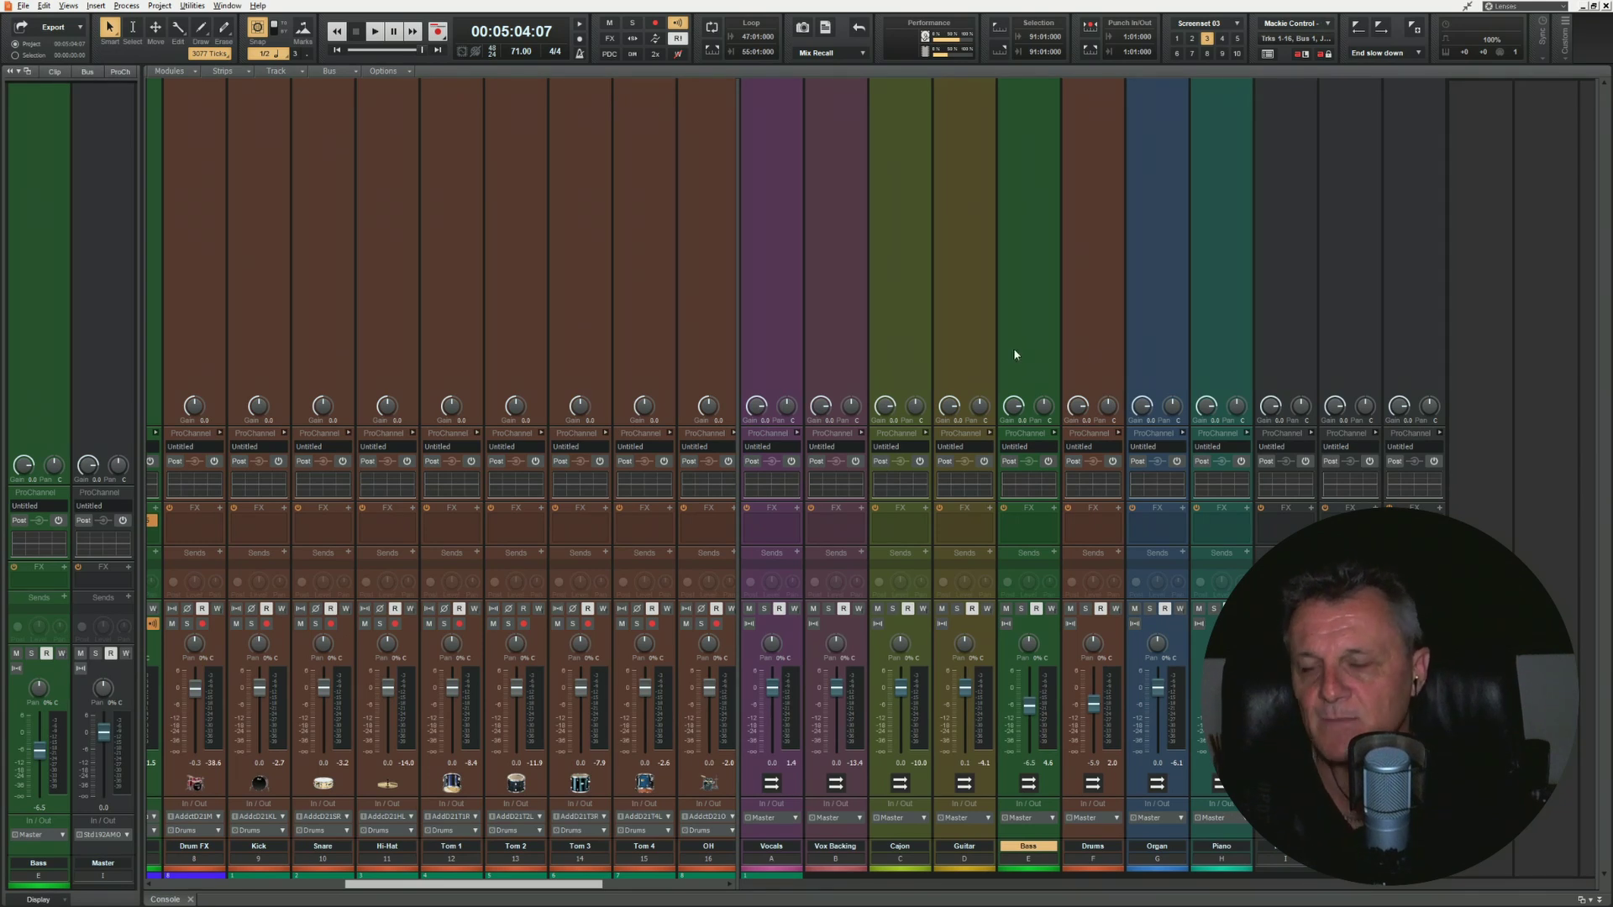
left_click_drag(736, 377, 1044, 382)
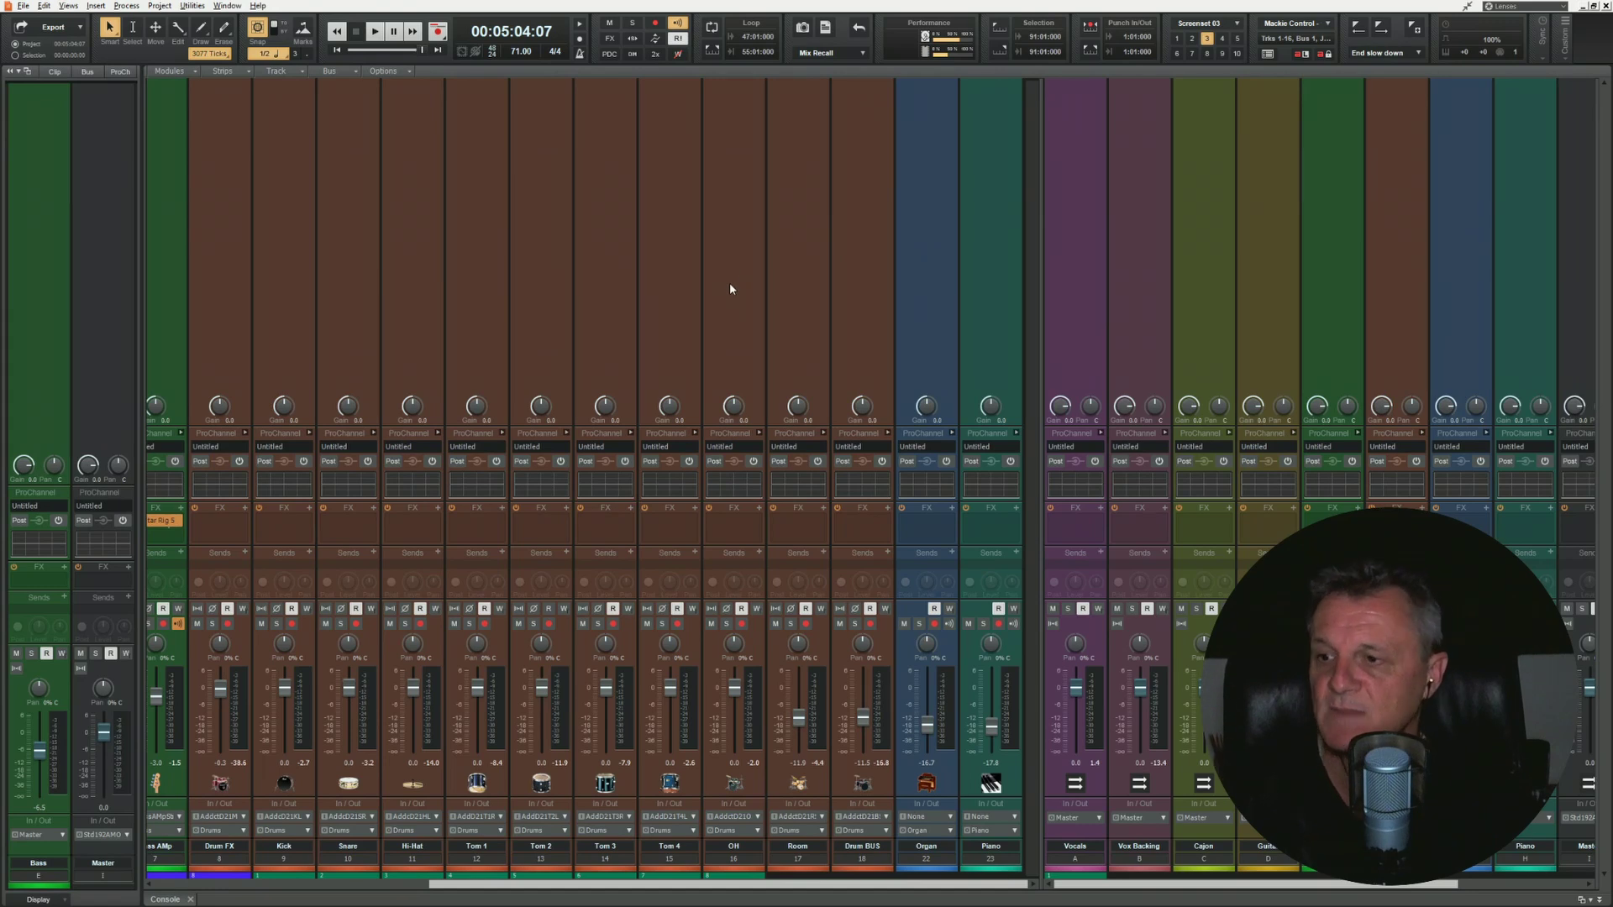
Step: Start another audio export with Buses as the source category and open its file name for editing
left_click(23, 5)
mouse_move(49, 146)
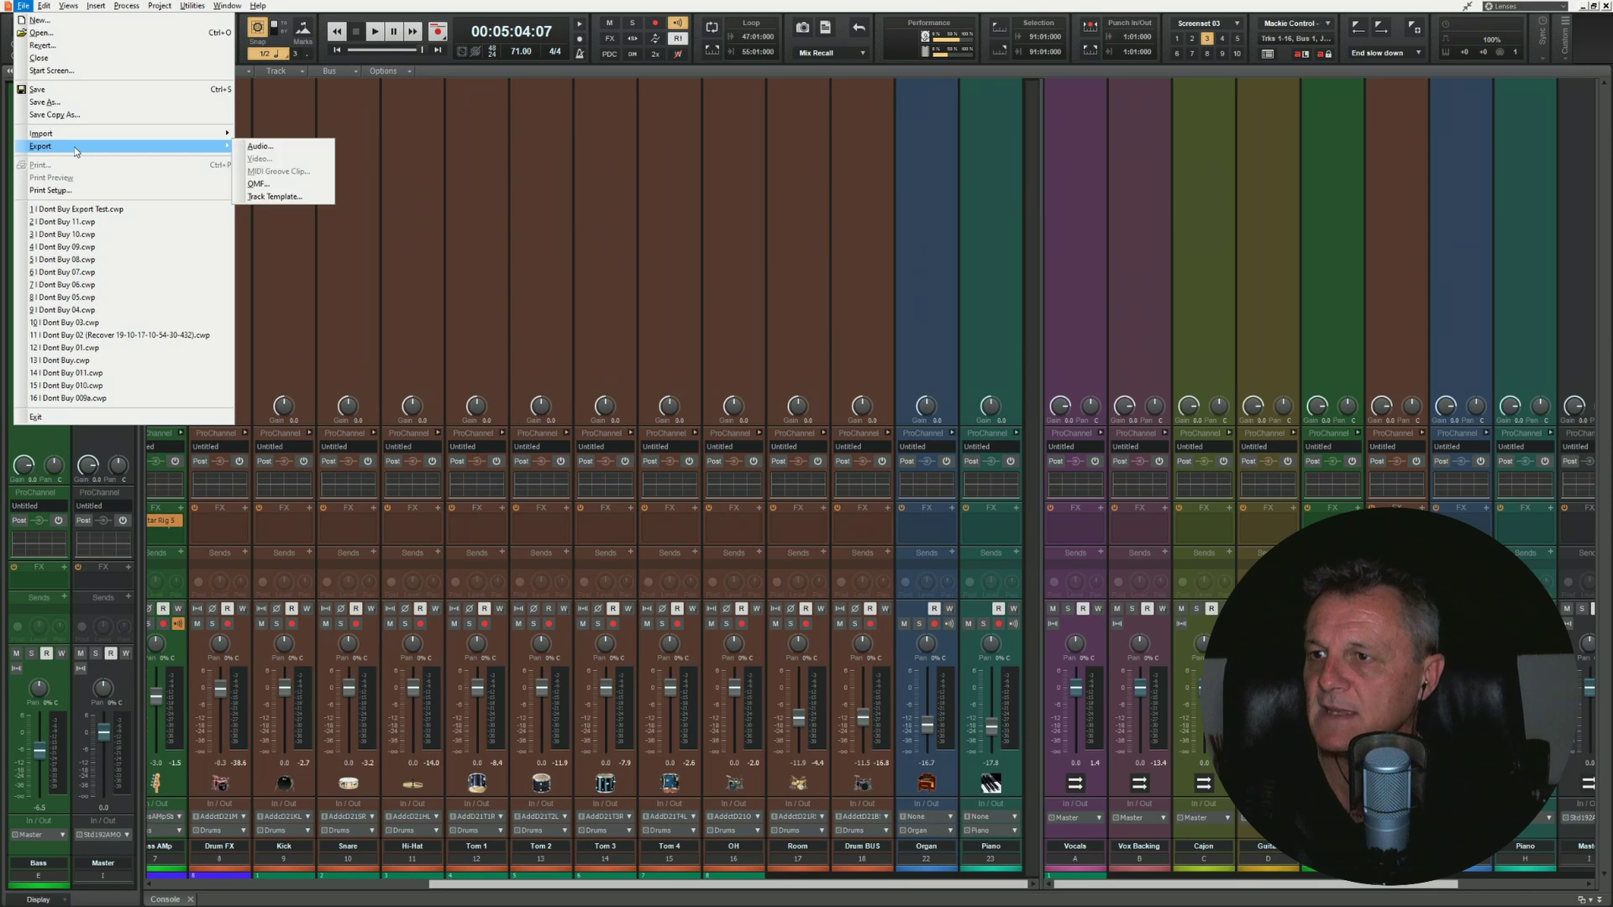
left_click(277, 146)
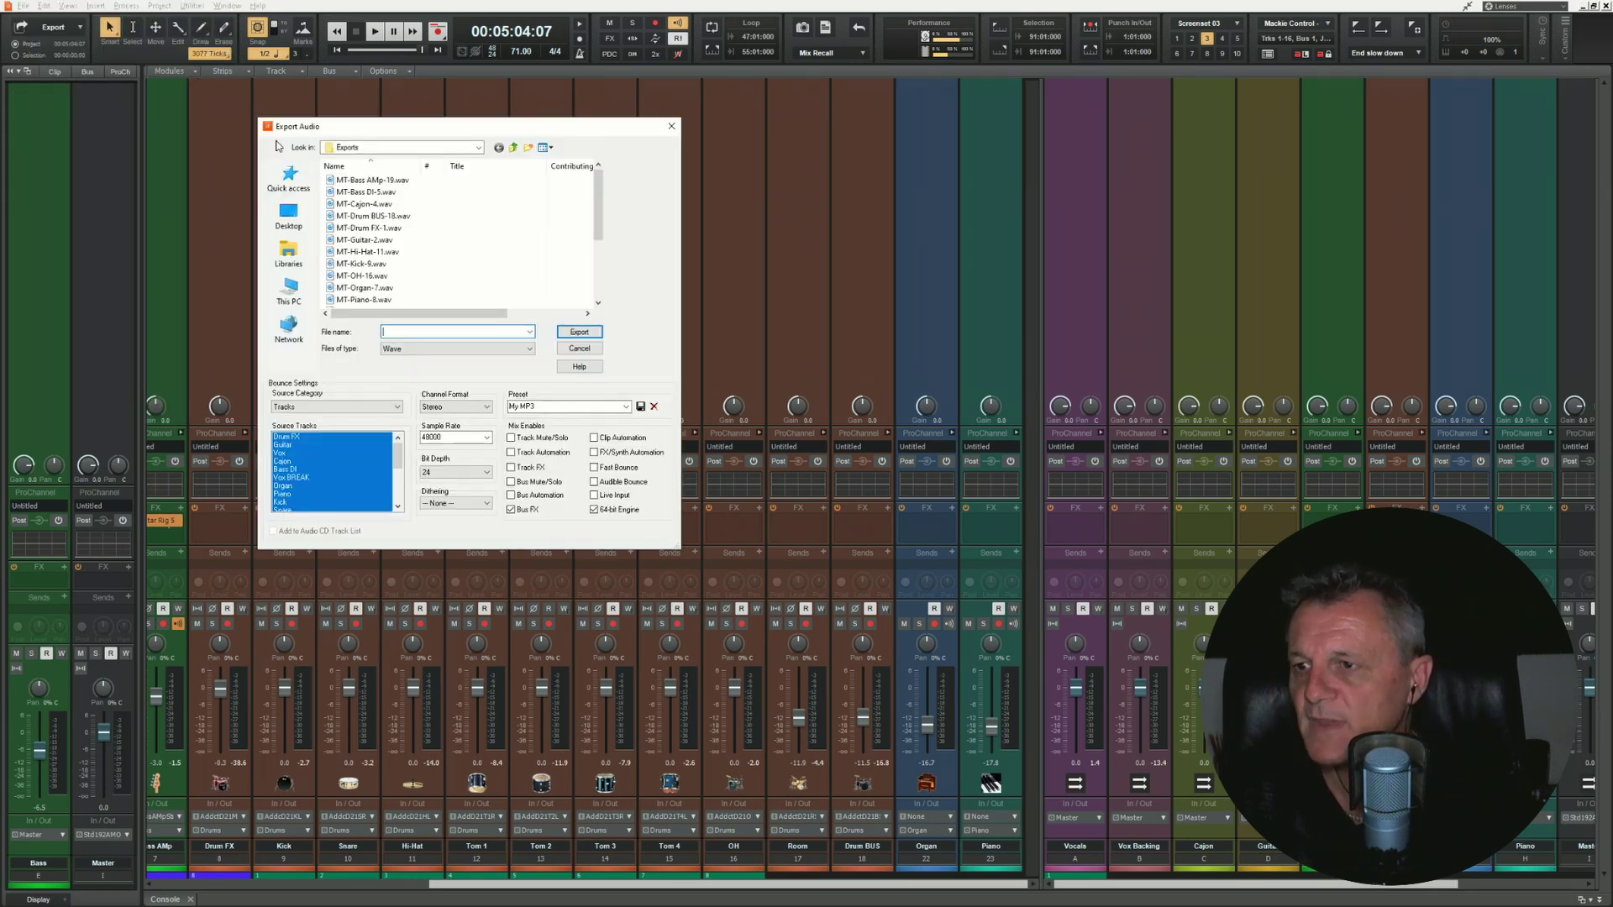
left_click(300, 407)
left_click(284, 427)
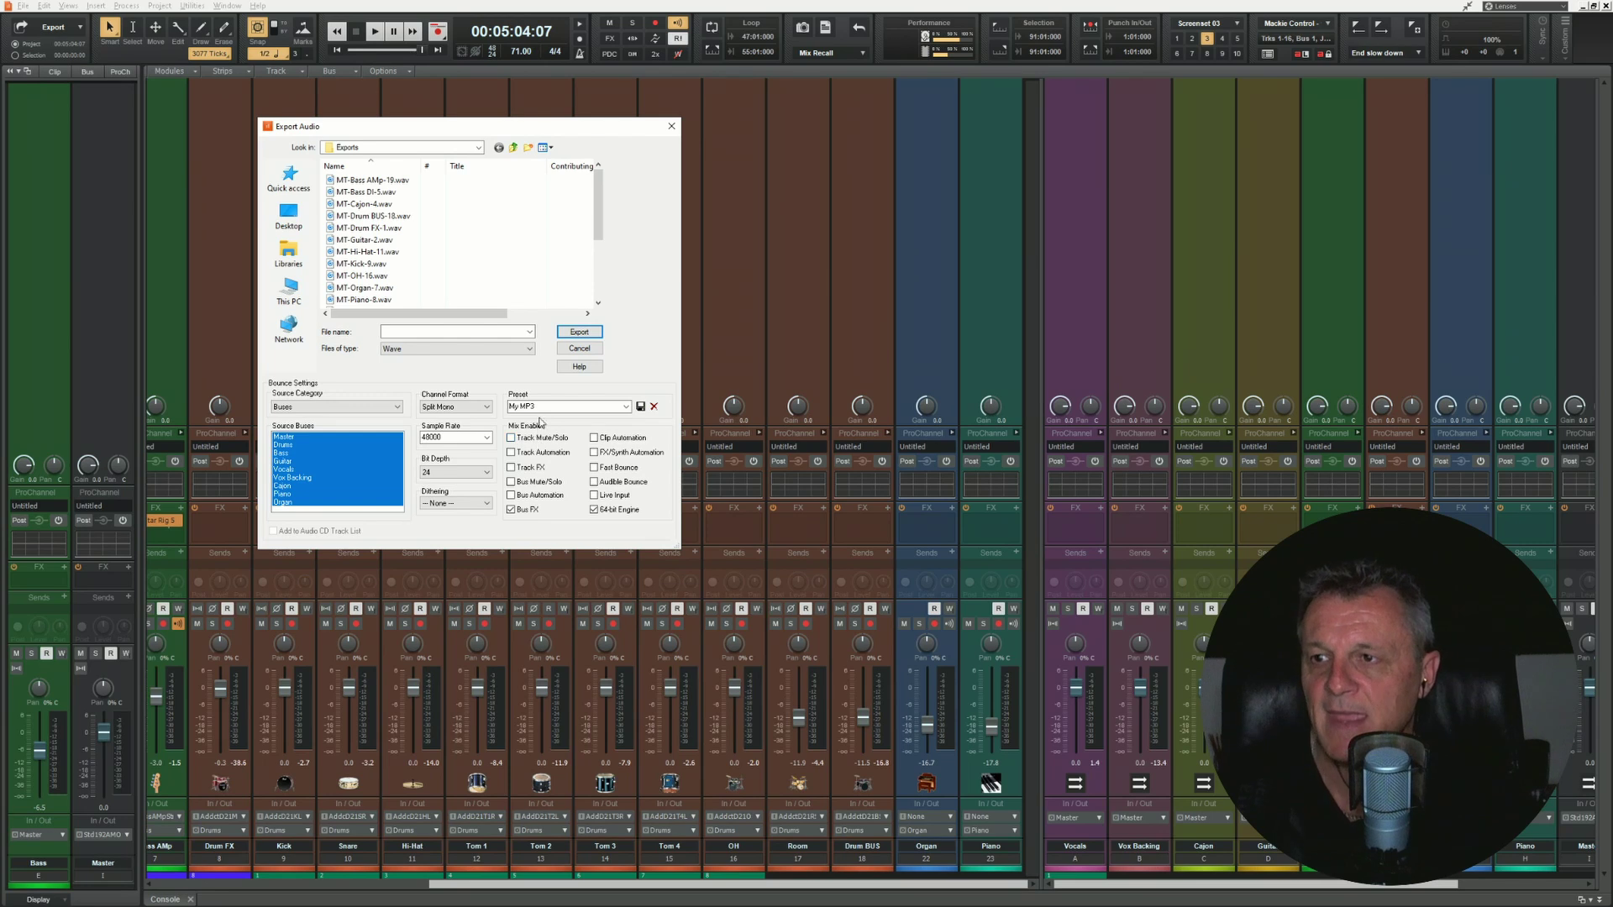
left_click(410, 330)
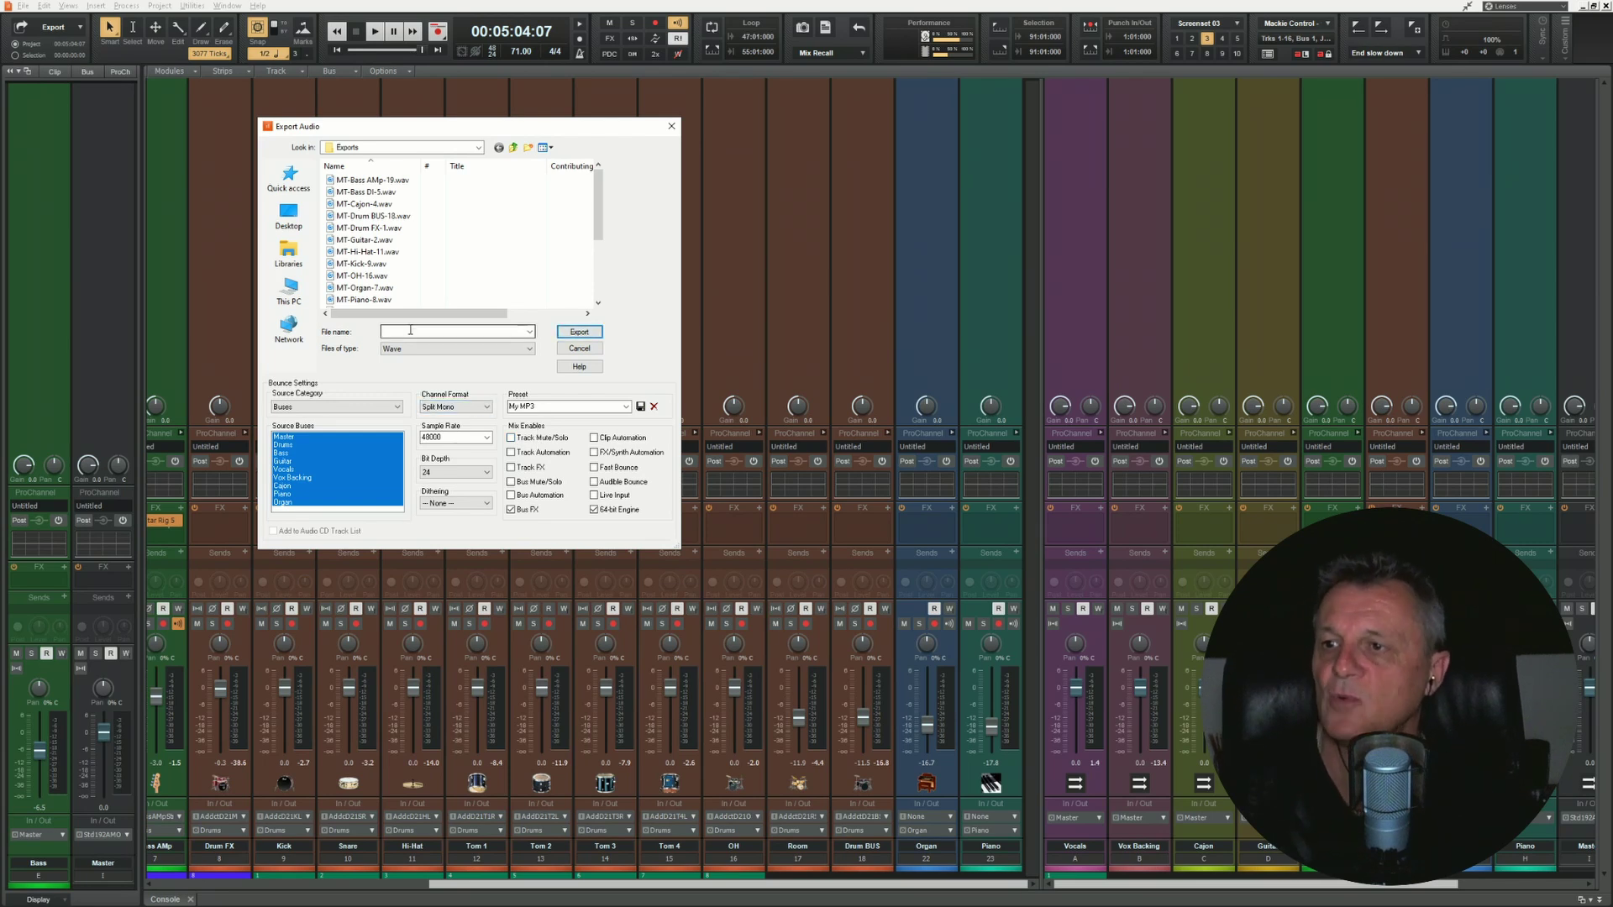